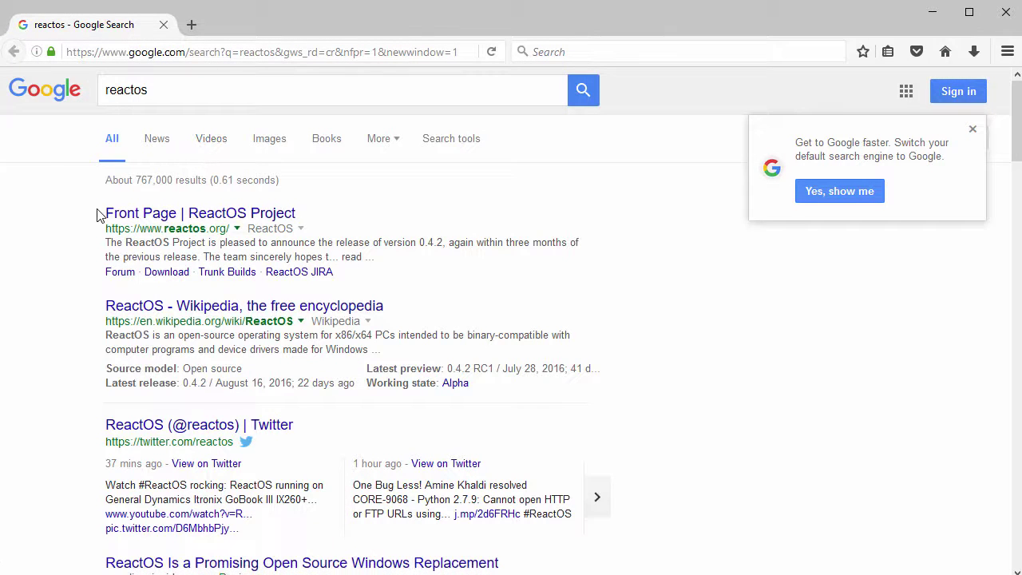
# Open the official ReactOS Project front page from the search results and look over its features overview.
pyautogui.moveTo(97, 215); pyautogui.dragTo(299, 213)
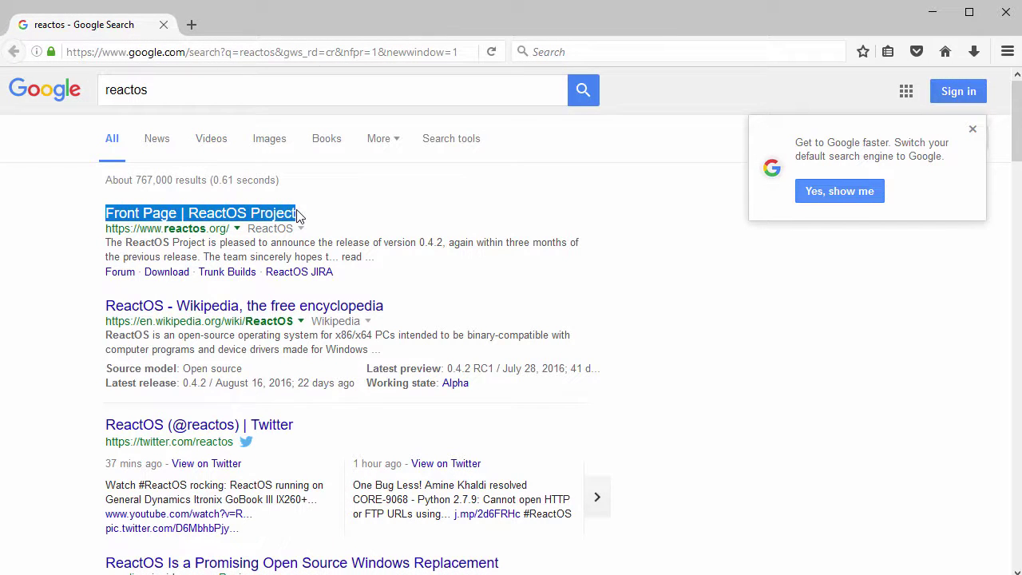
pyautogui.click(251, 217)
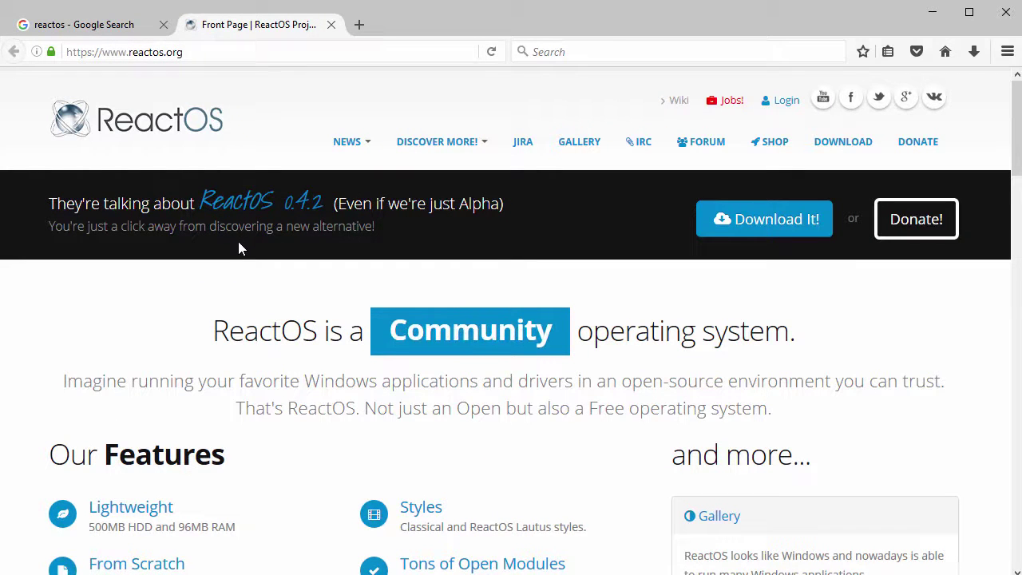
pyautogui.scroll(-3, 238, 241)
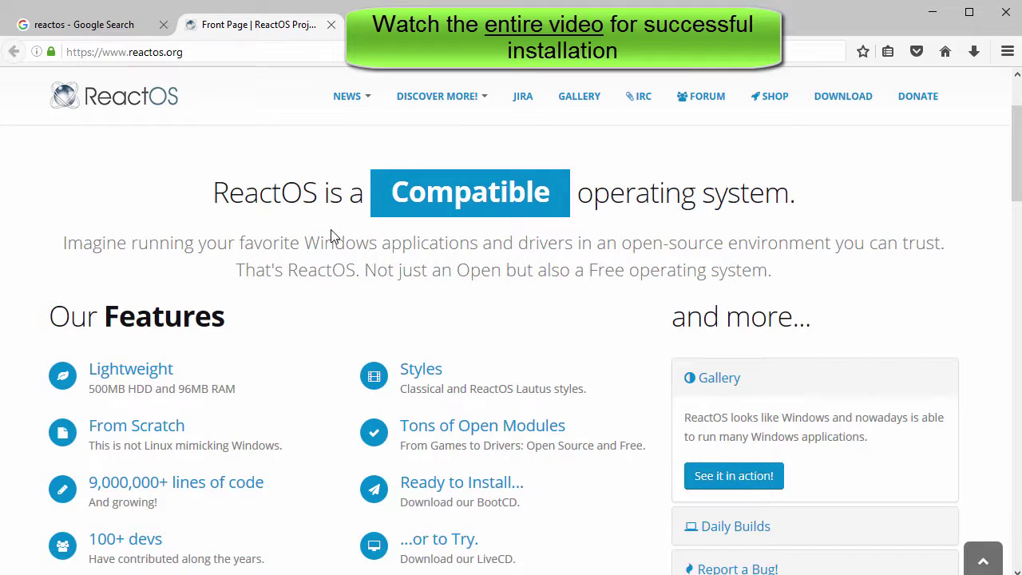
pyautogui.scroll(-3, 333, 237)
pyautogui.scroll(4, 333, 237)
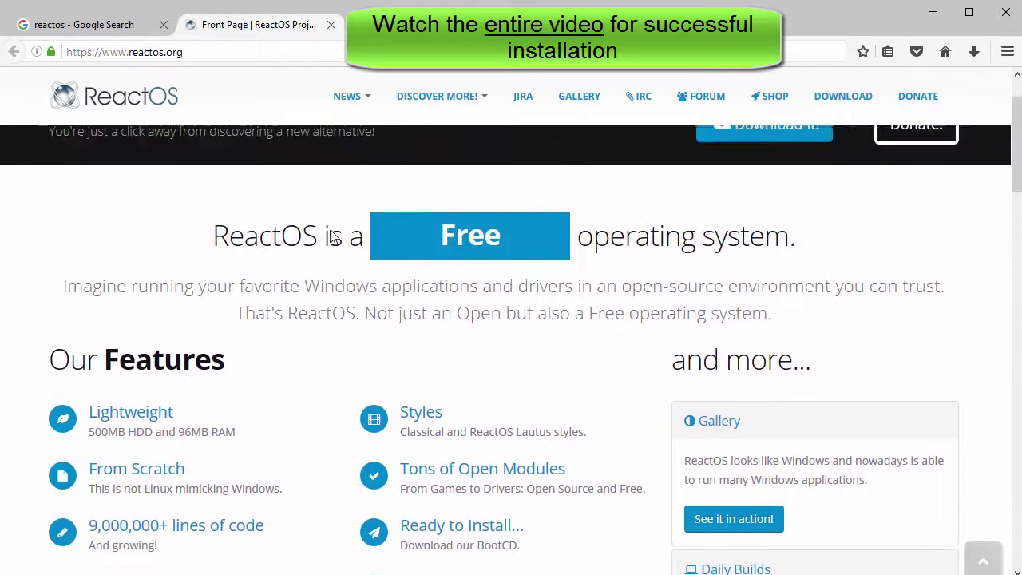
pyautogui.scroll(2, 330, 230)
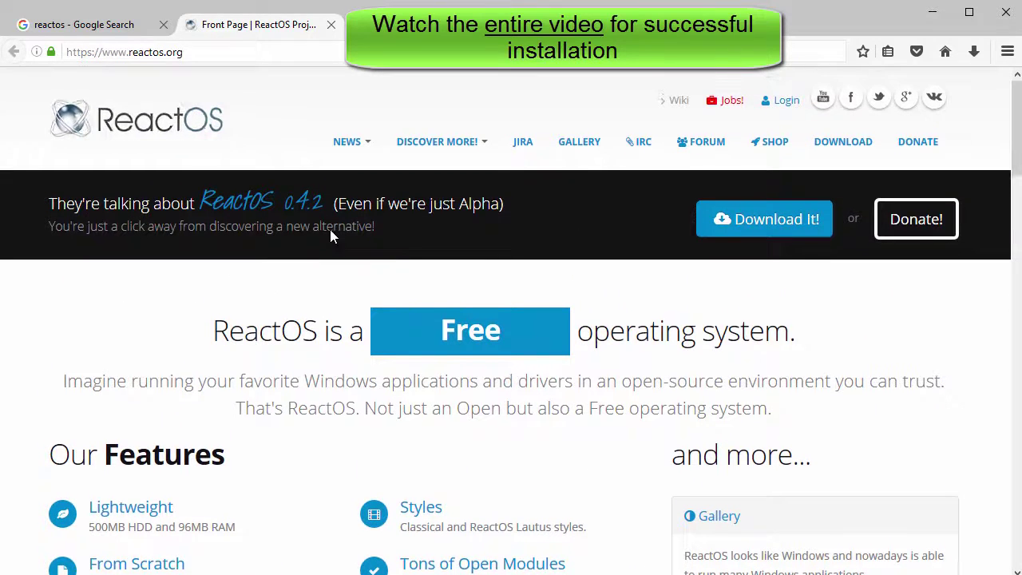
# Go to the ReactOS 0.4.2 download page and request the BootCD, declining the donation.
pyautogui.click(754, 227)
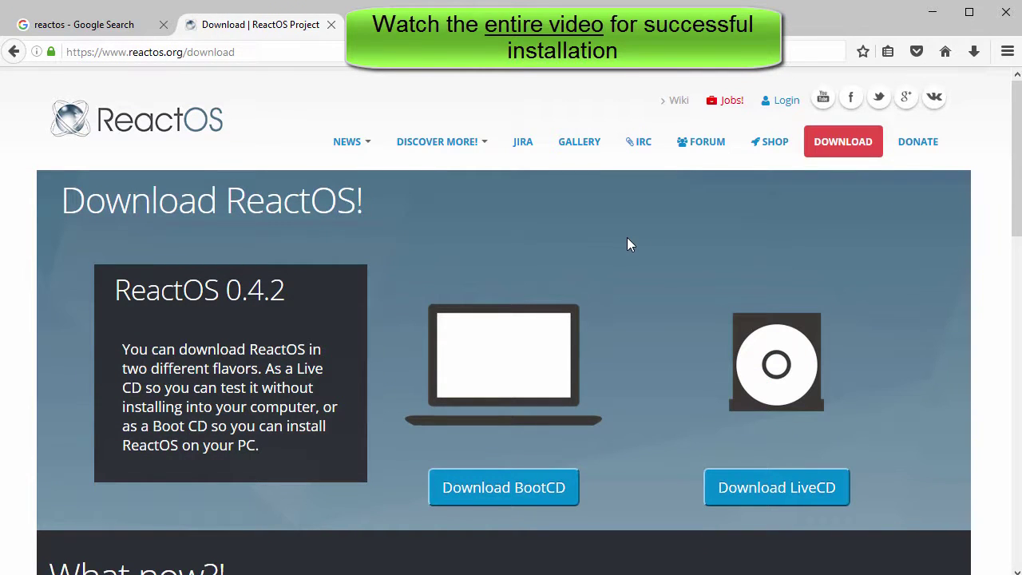
pyautogui.scroll(-3, 626, 237)
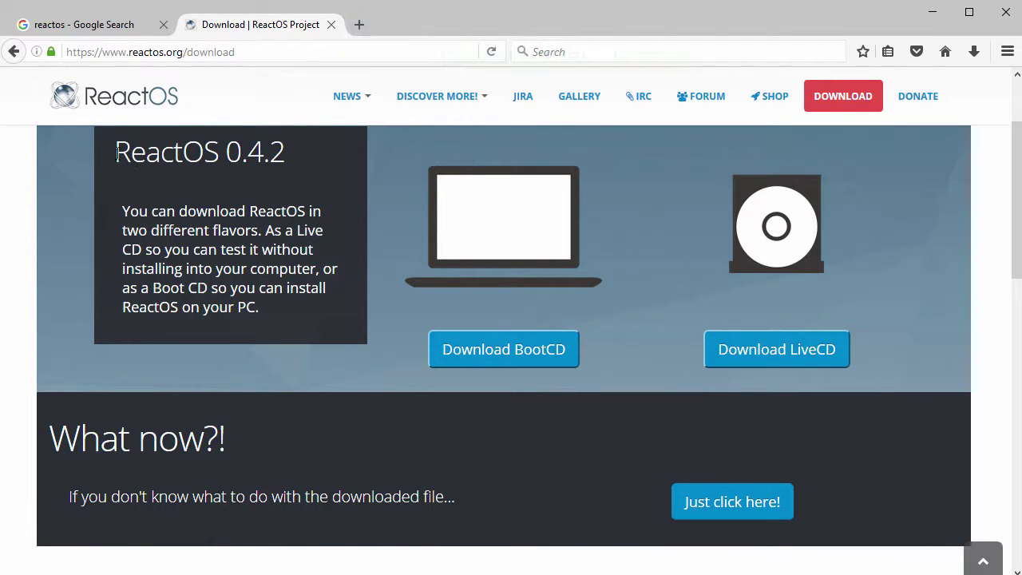
pyautogui.moveTo(117, 153); pyautogui.dragTo(300, 166)
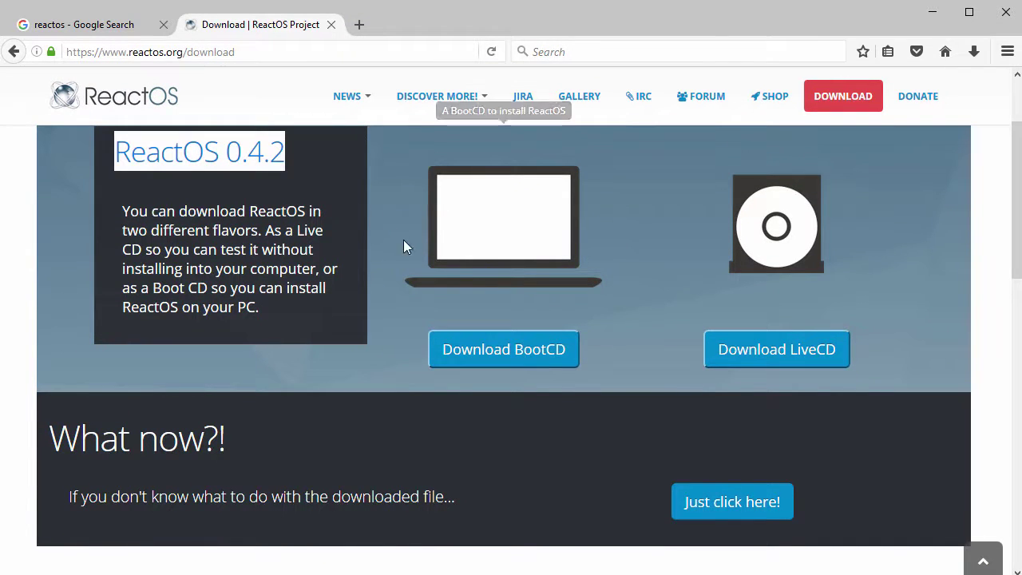
pyautogui.click(519, 352)
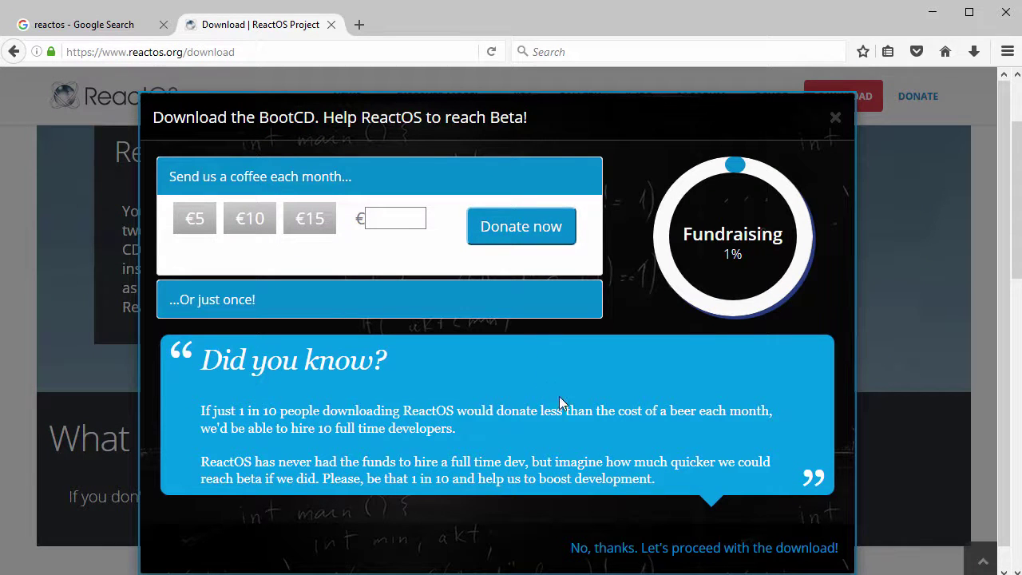
pyautogui.click(718, 551)
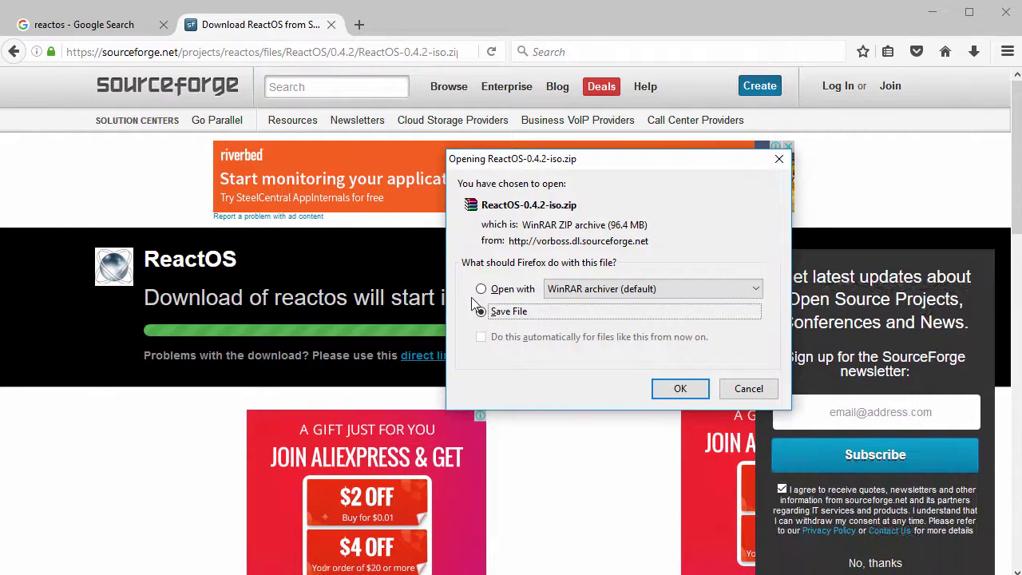
# Try to save ReactOS-0.4.2-iso.zip to the Downloads folder, declining to replace the existing copy and cancelling the save.
pyautogui.click(679, 388)
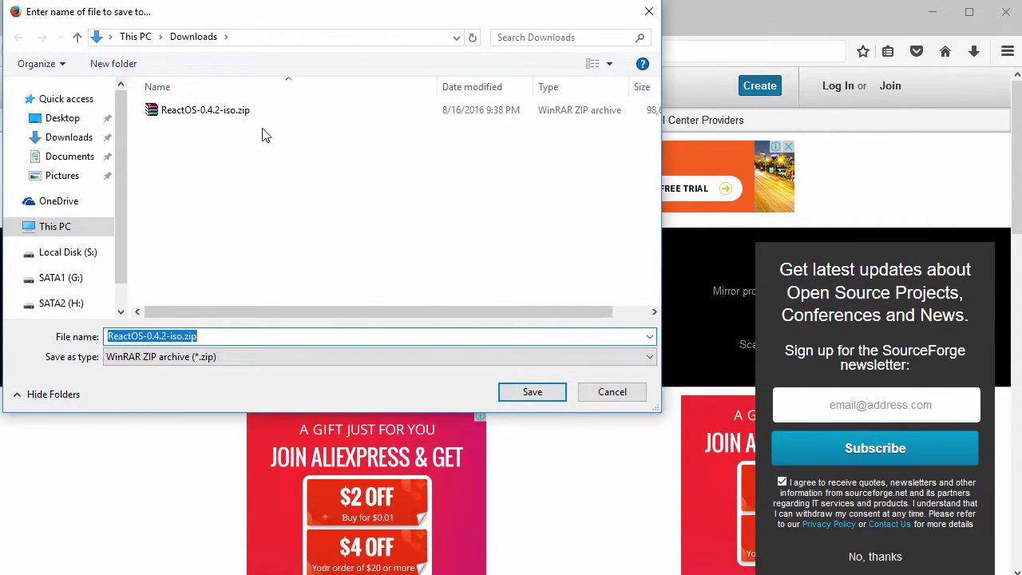
pyautogui.click(532, 391)
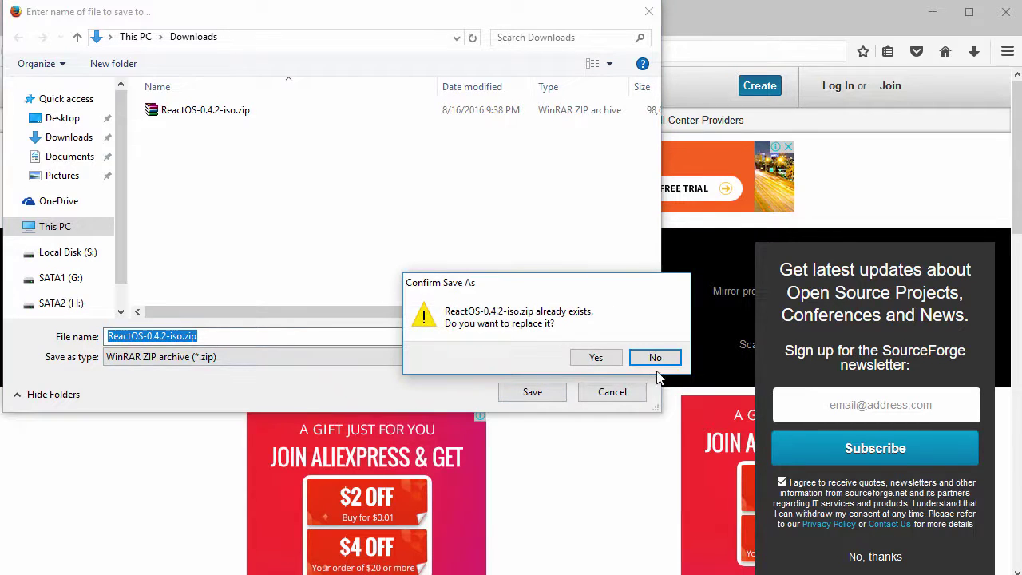
pyautogui.click(659, 357)
pyautogui.click(609, 391)
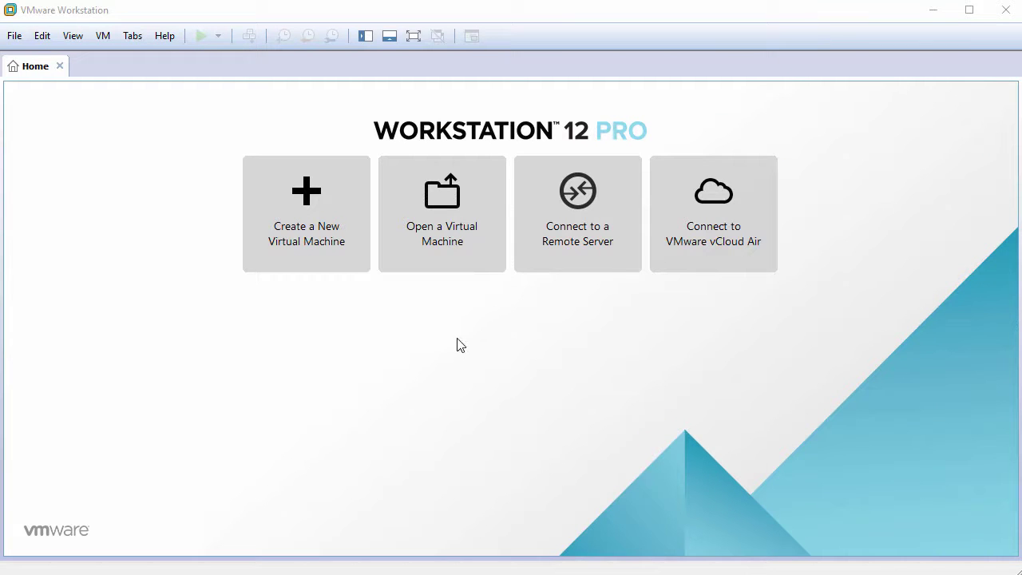
# In VMware Workstation, start a new virtual machine with the Typical configuration and choose to install the operating system later.
pyautogui.click(309, 217)
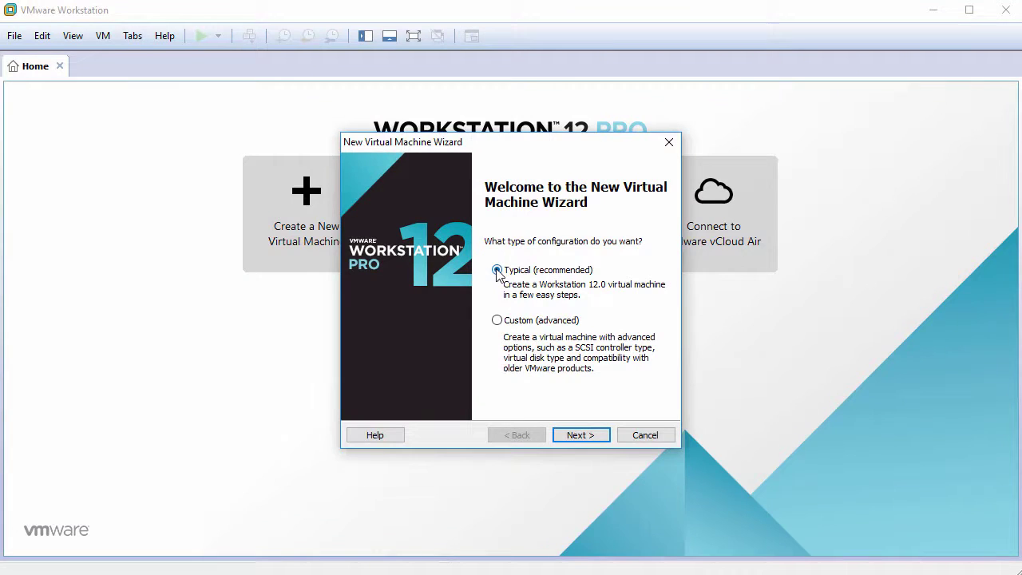
pyautogui.click(585, 435)
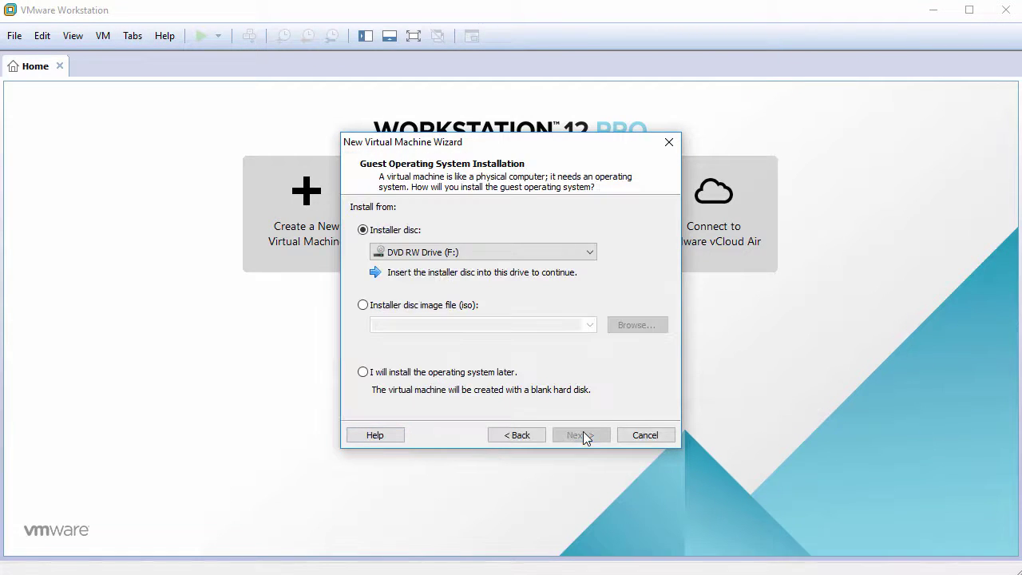
pyautogui.click(416, 374)
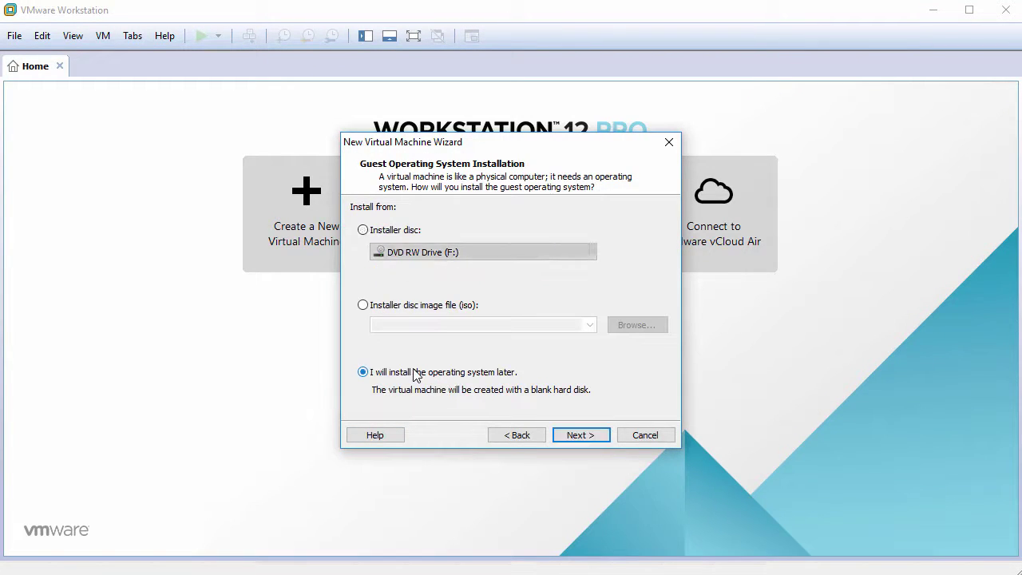
pyautogui.click(587, 438)
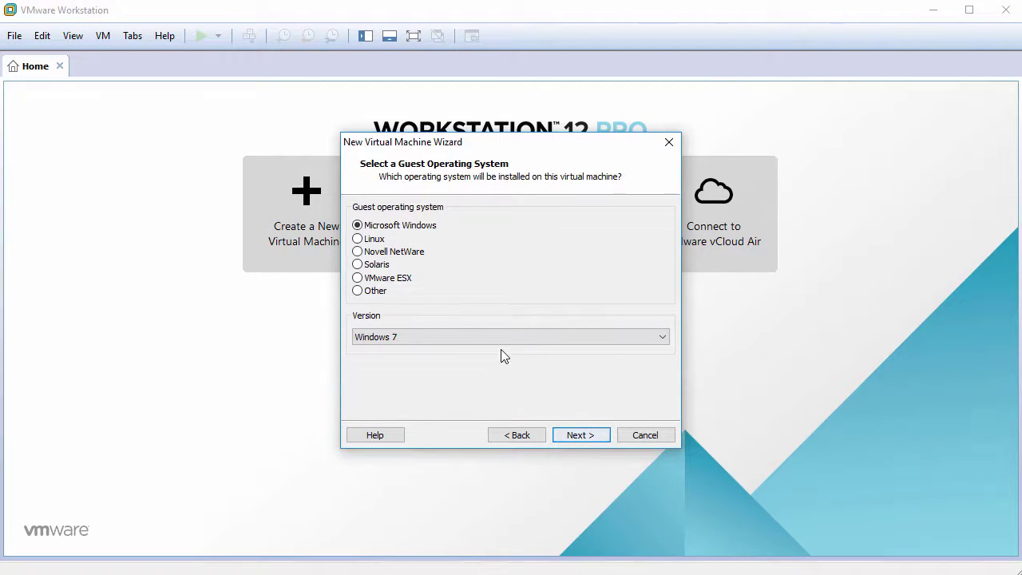
# Set the guest operating system version to Windows XP Professional and continue to naming the machine.
pyautogui.click(409, 338)
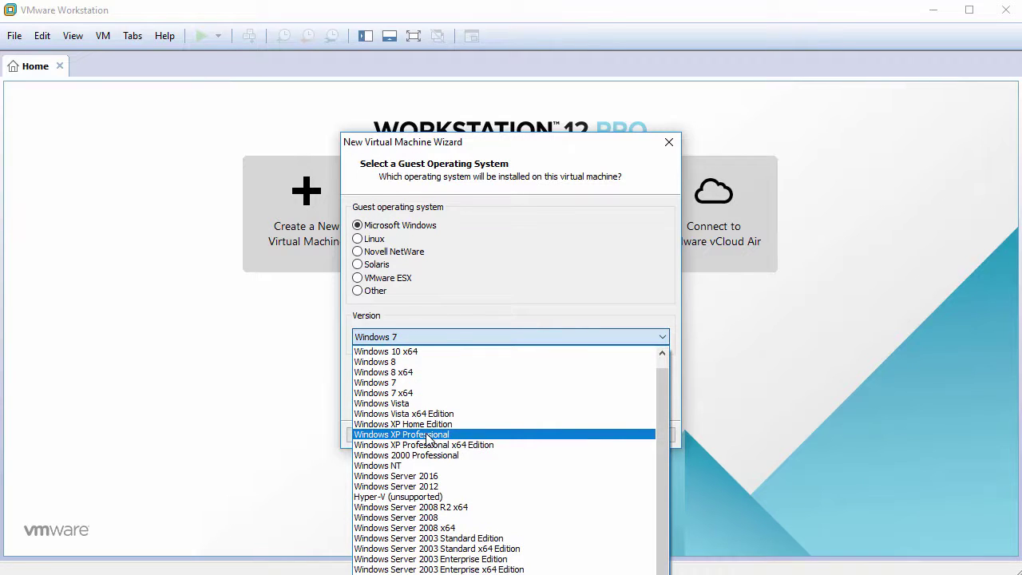
pyautogui.click(427, 436)
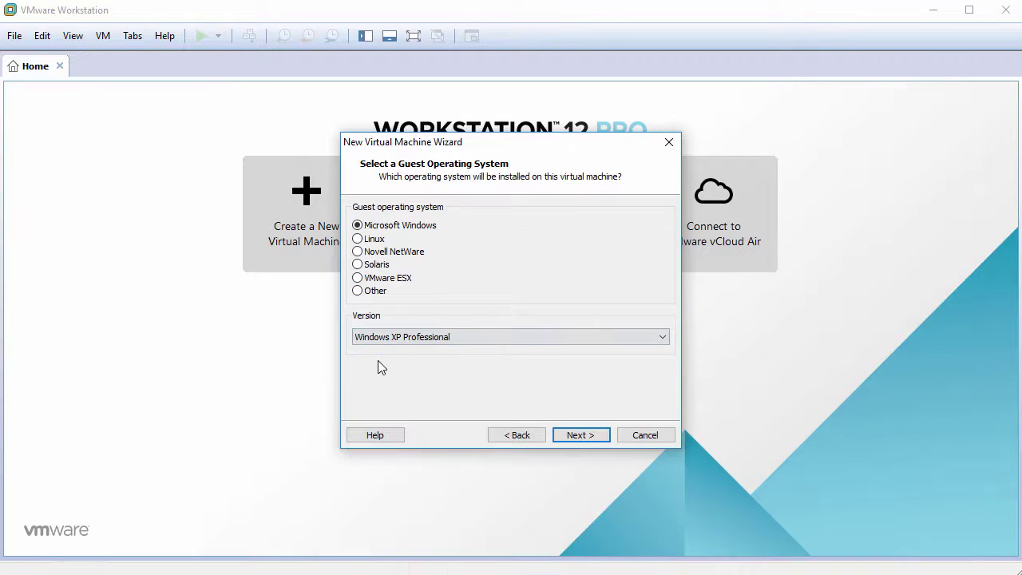
pyautogui.click(582, 437)
# Name the virtual machine ReactOS and store its virtual disk as a single file.
pyautogui.press('BackSpace')
pyautogui.write('R')
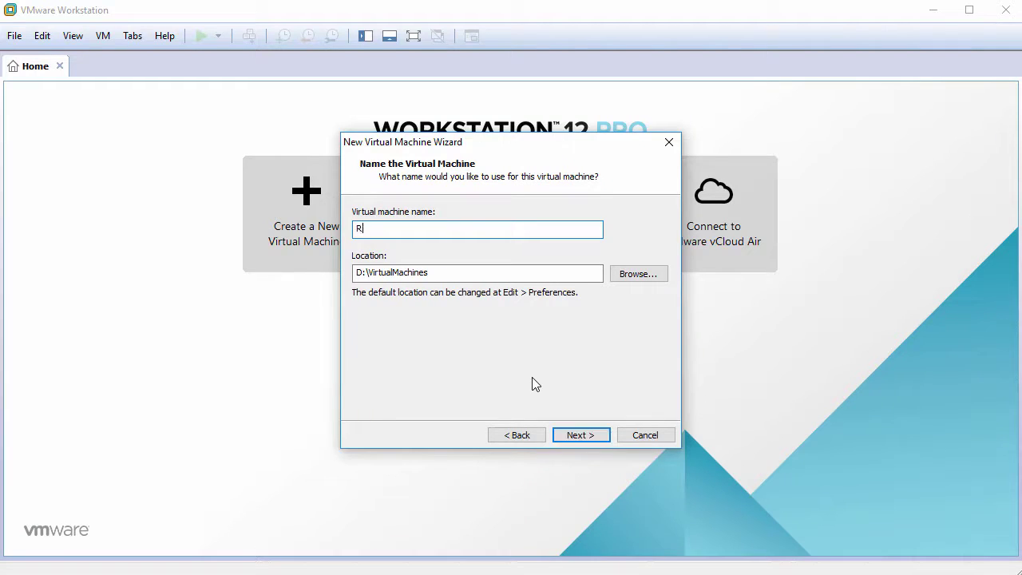
pyautogui.write('eactOS')
pyautogui.click(581, 435)
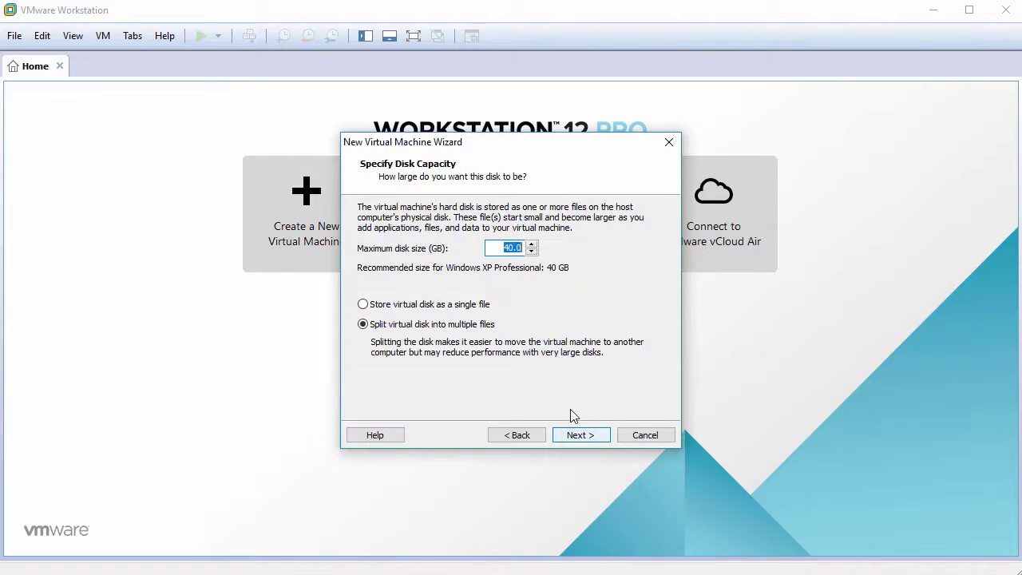
pyautogui.click(453, 307)
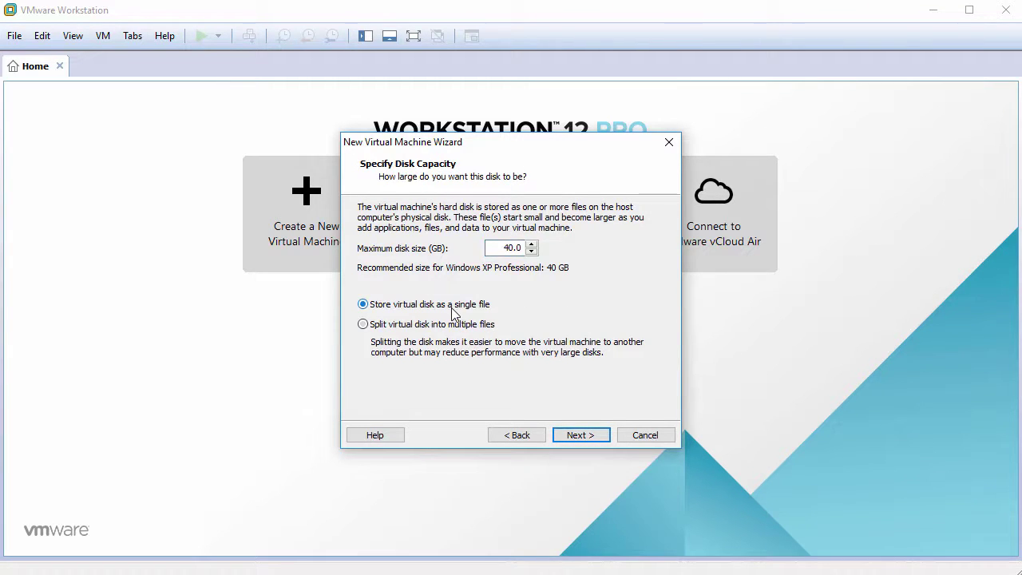
pyautogui.click(581, 435)
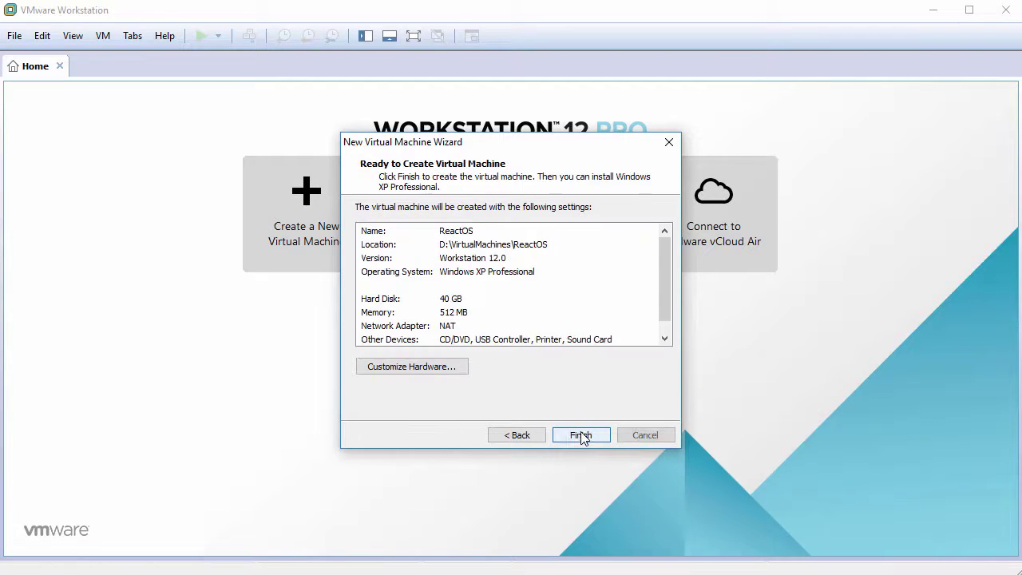
# Customize the virtual machine's hardware by setting its memory to 1024 MB.
pyautogui.click(410, 369)
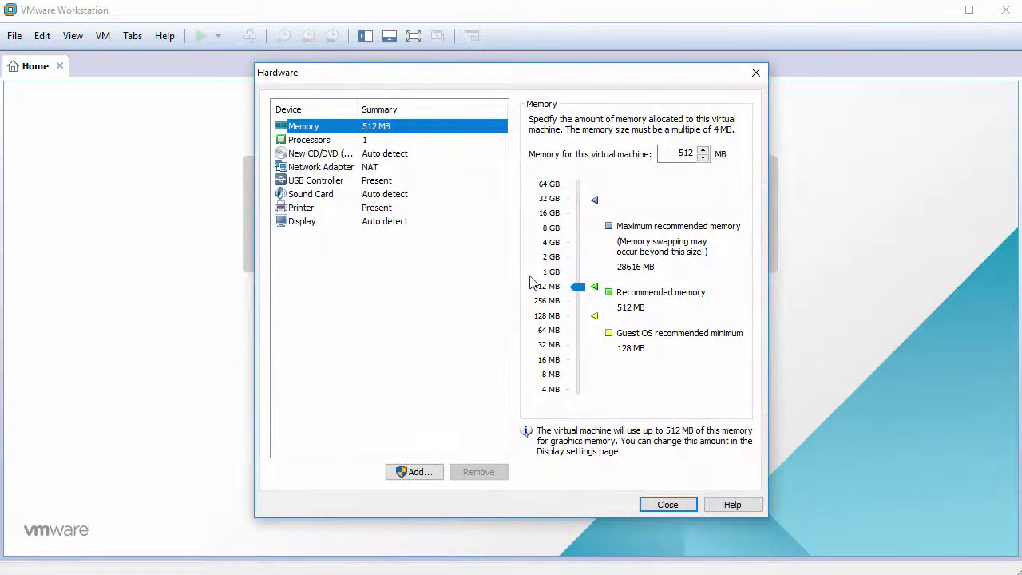
pyautogui.click(677, 153)
pyautogui.doubleClick(677, 153)
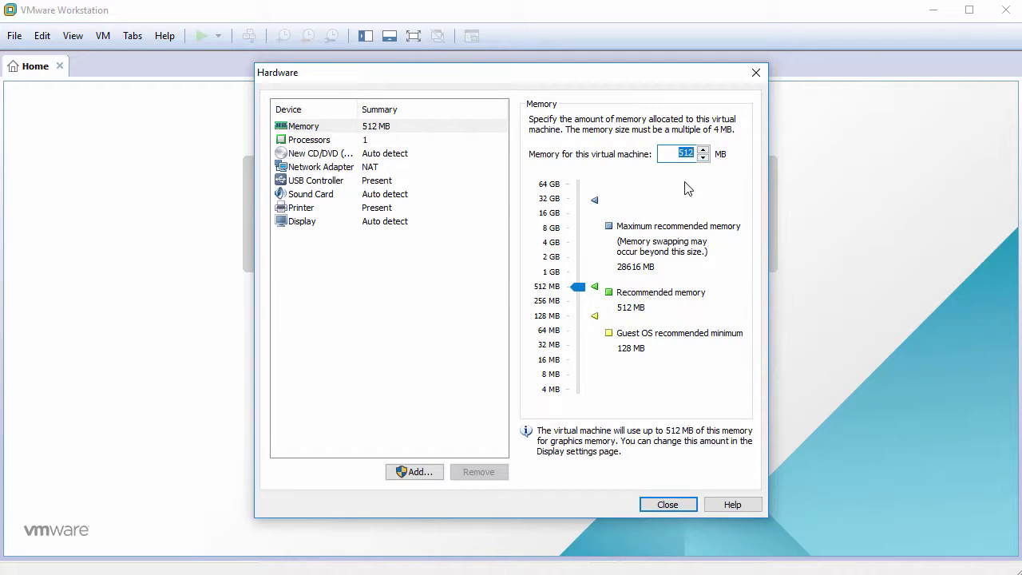
pyautogui.write('1024')
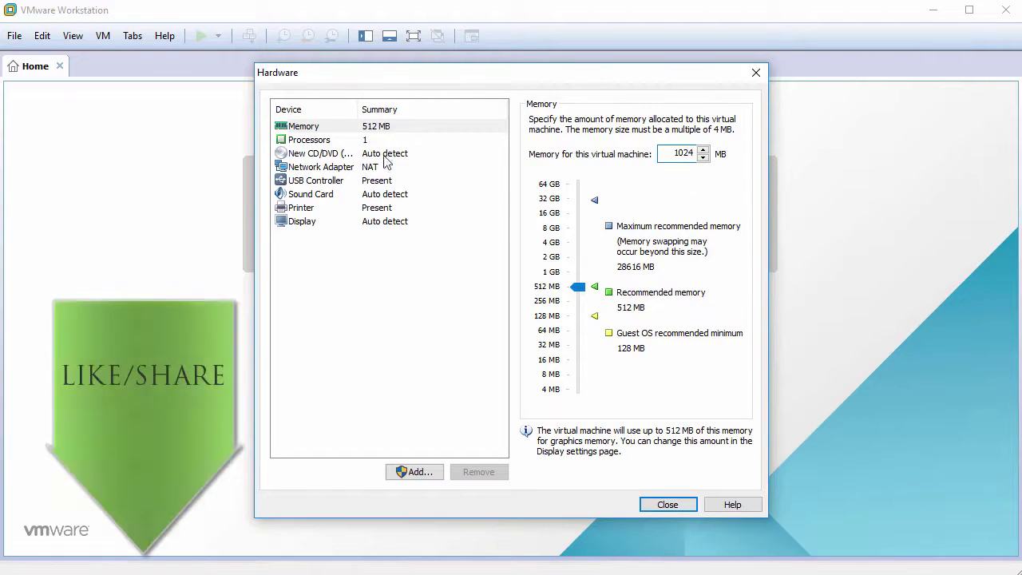
# Set the virtual CD/DVD drive to use the ISO image ReactOS-0.4.2.iso from the Downloads folder.
pyautogui.click(335, 157)
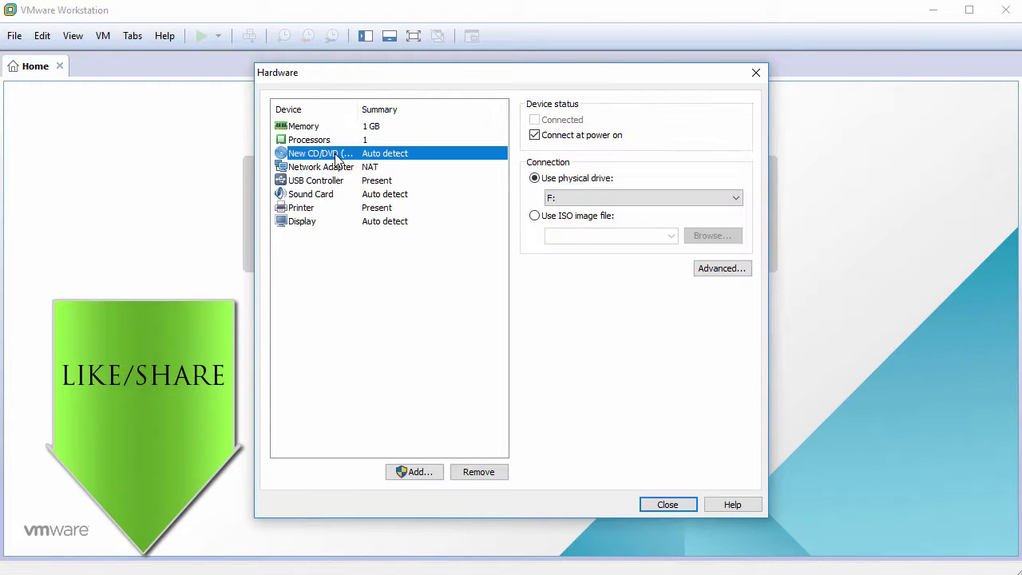
pyautogui.click(534, 216)
pyautogui.click(707, 235)
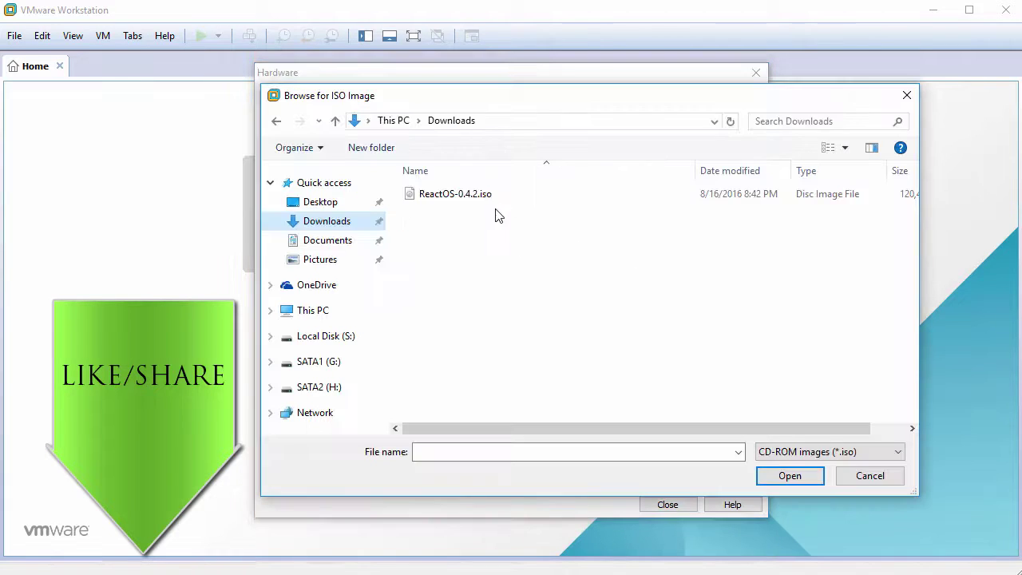
pyautogui.click(472, 195)
pyautogui.click(788, 475)
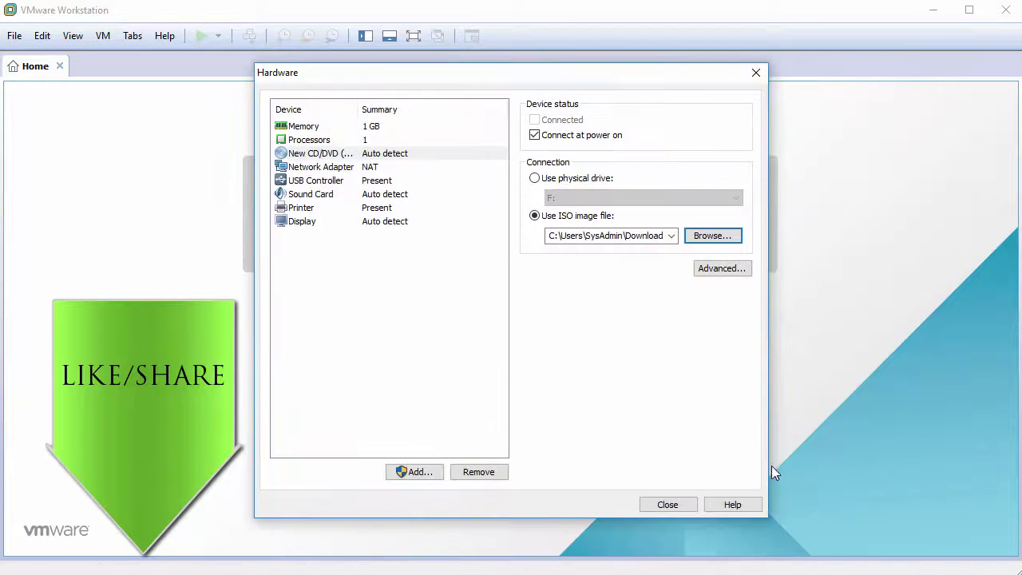
# Remove the USB controller, sound card and printer from the virtual machine's hardware.
pyautogui.click(323, 182)
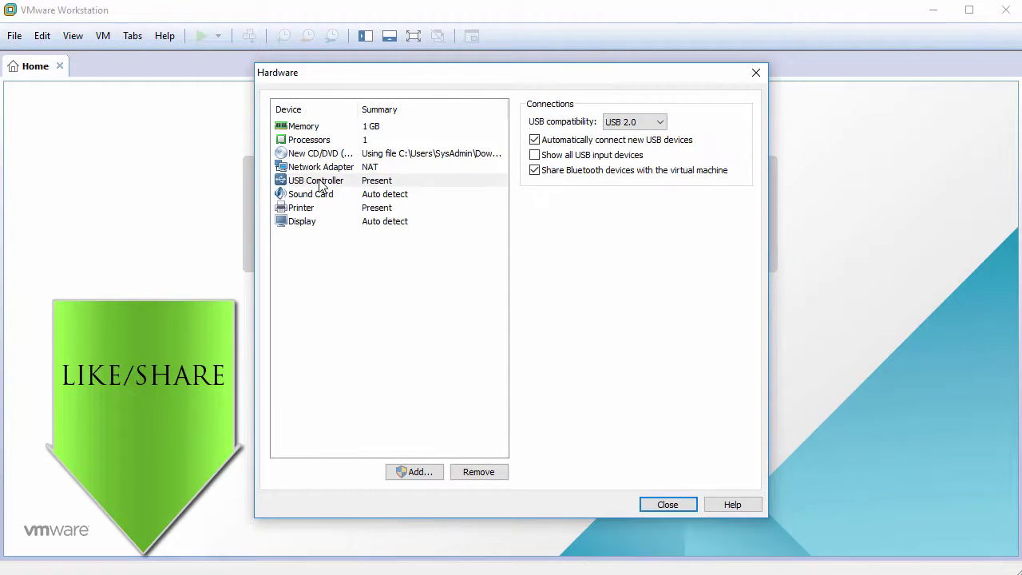
pyautogui.click(479, 473)
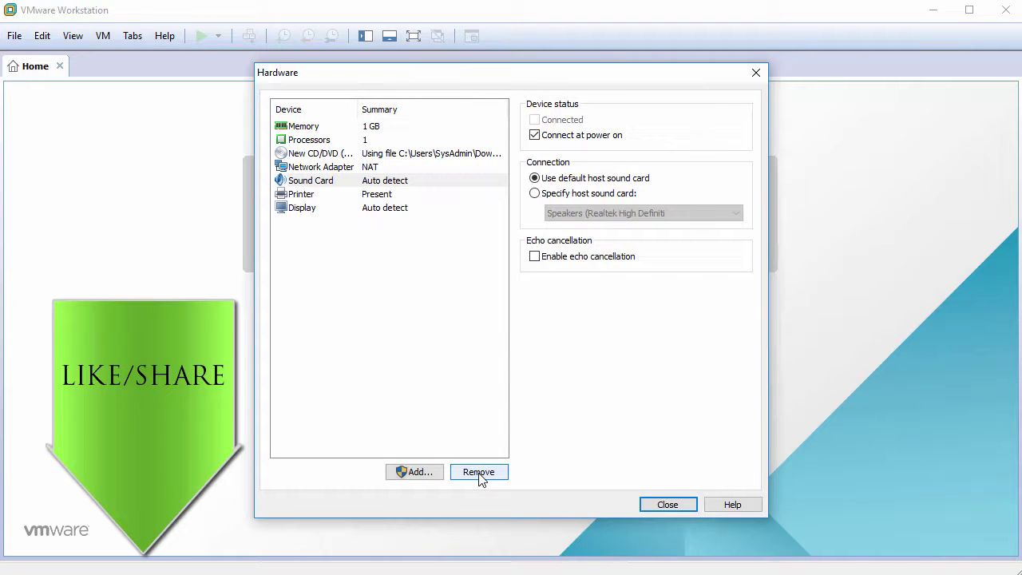
pyautogui.click(479, 473)
pyautogui.click(477, 473)
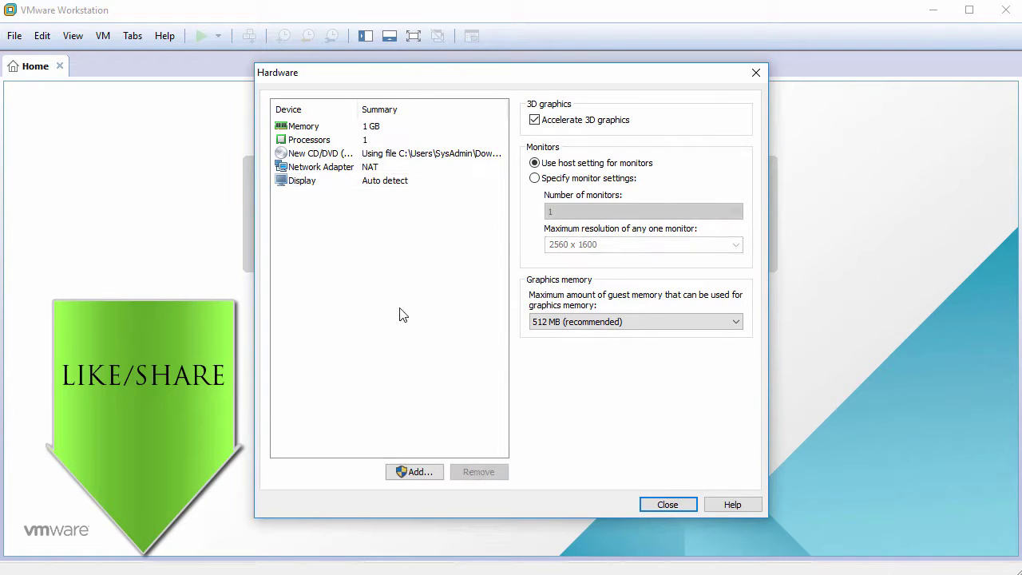
# Turn off 3D graphics acceleration for the display and finish creating the virtual machine.
pyautogui.click(535, 122)
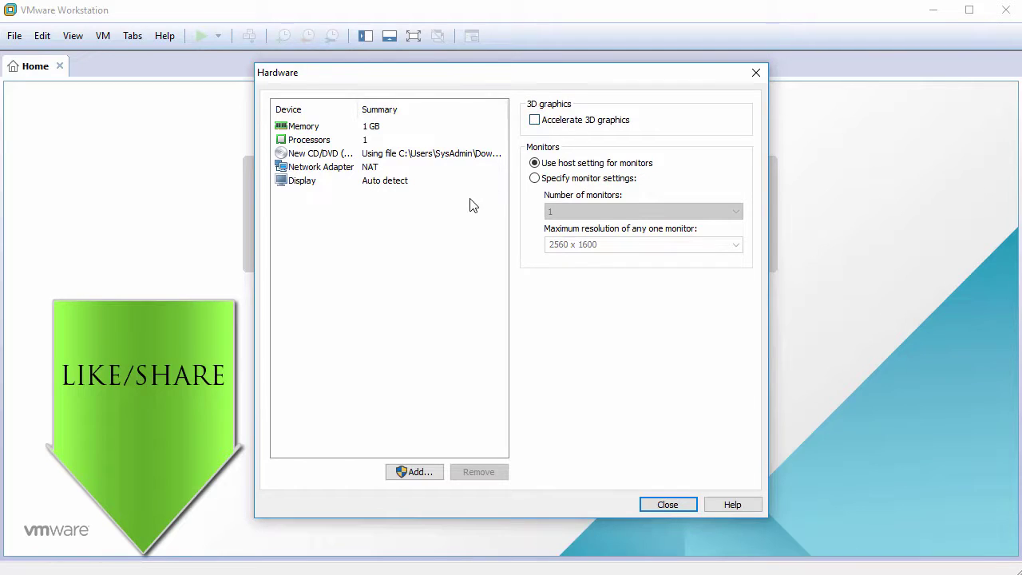
pyautogui.click(667, 504)
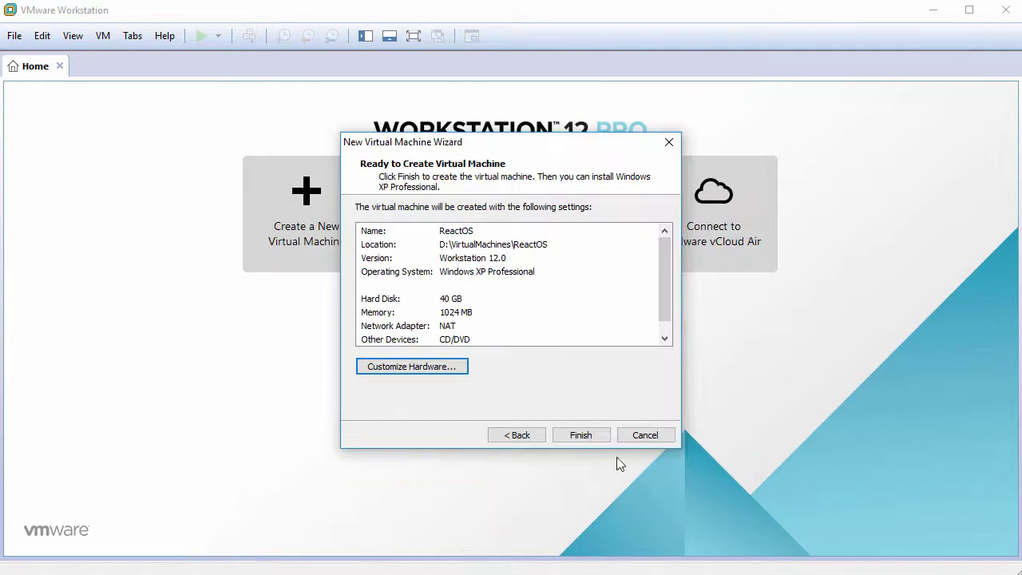
pyautogui.click(582, 436)
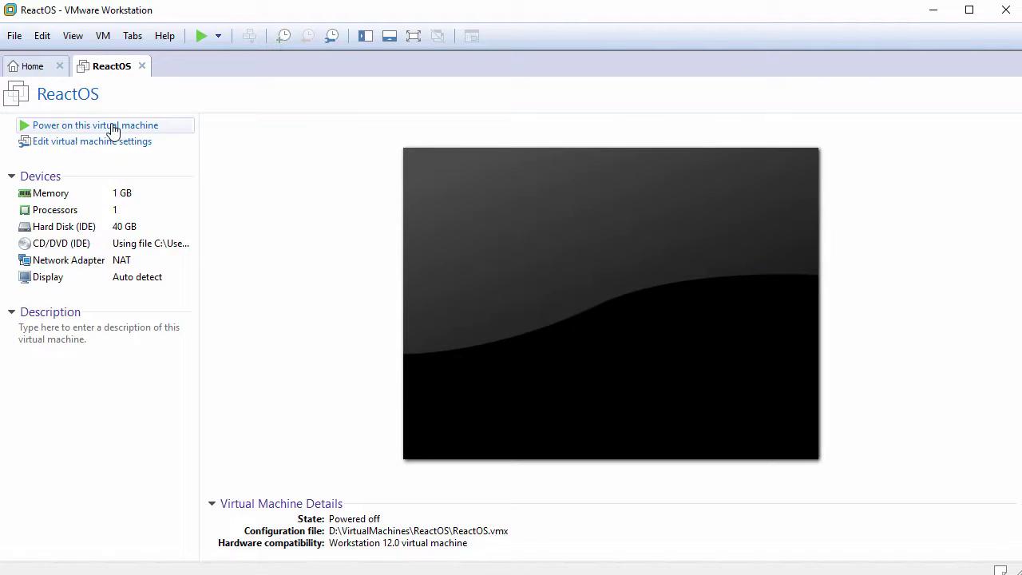
# Power on the ReactOS virtual machine, dismiss the installation hint and direct keyboard input into the guest.
pyautogui.click(112, 128)
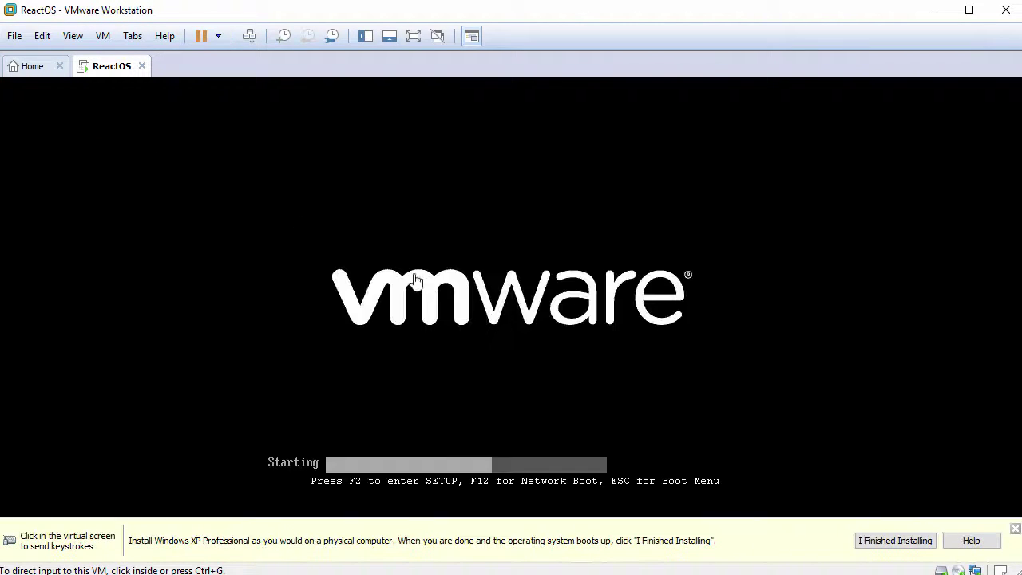
pyautogui.click(1015, 529)
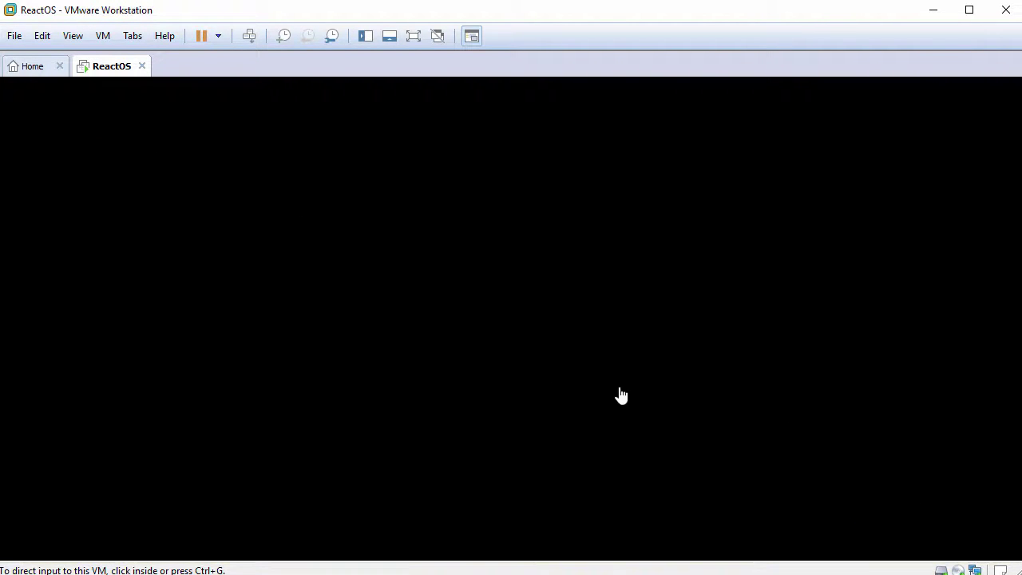
pyautogui.click(574, 345)
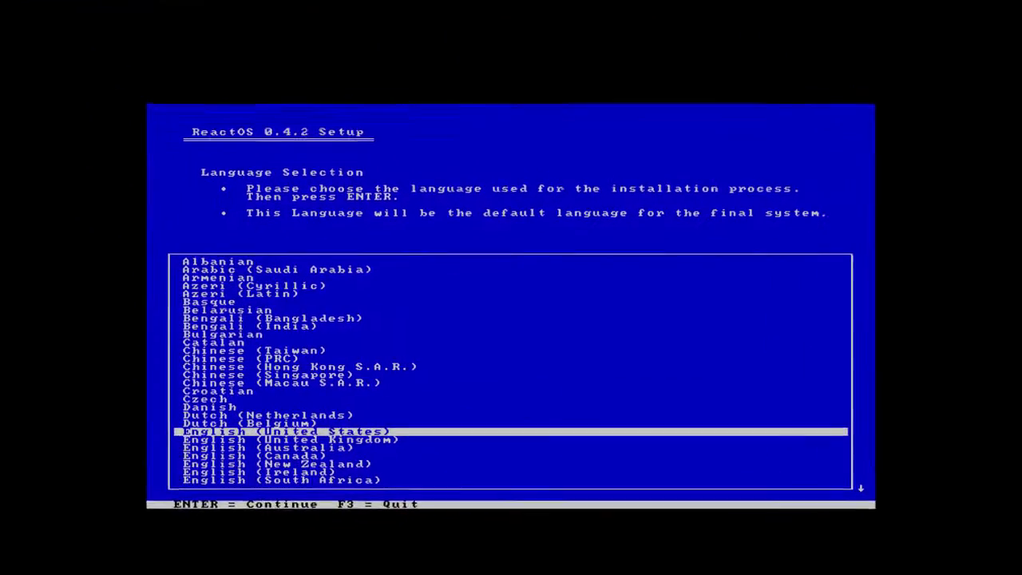
# Choose English (United States) as the language for the installation and the final system.
pyautogui.press('Up')
pyautogui.press('Up')
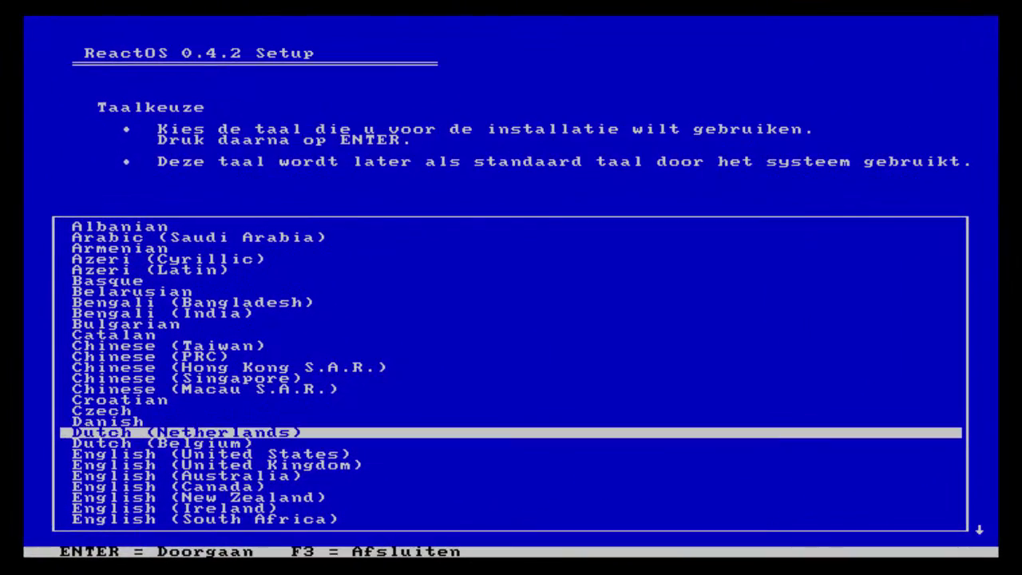
pyautogui.press('Down')
pyautogui.press('Down')
pyautogui.press('Down')
pyautogui.press('Down')
pyautogui.press('Down')
pyautogui.press('Down')
pyautogui.press('Down')
pyautogui.press('Down')
pyautogui.press('Down')
pyautogui.press('Down')
pyautogui.press('Down')
pyautogui.press('Down')
pyautogui.press('Down')
pyautogui.press('Down')
pyautogui.press('Down')
pyautogui.press('Down')
pyautogui.press('Down')
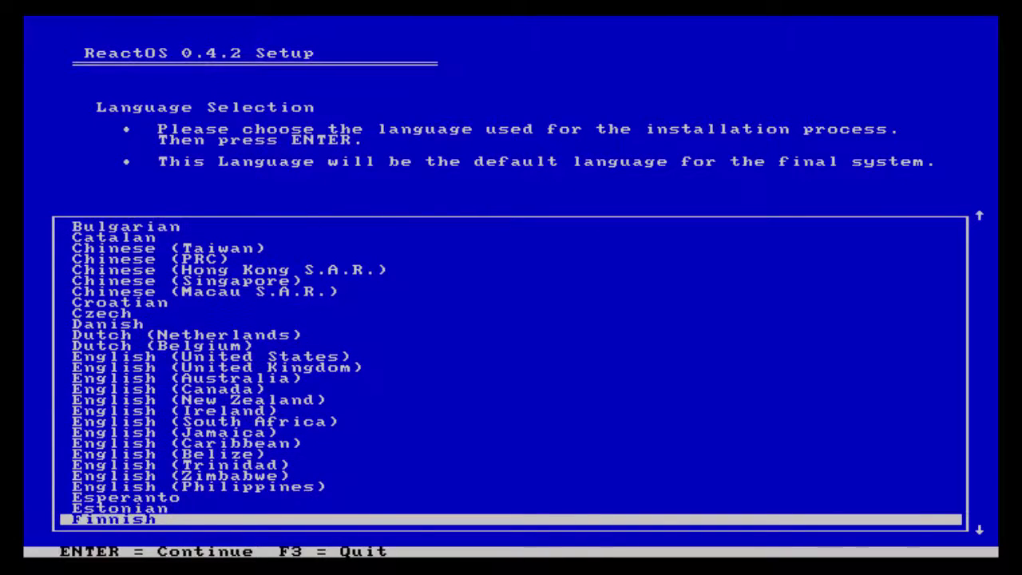
pyautogui.press('Up')
pyautogui.press('Up')
pyautogui.press('Up')
pyautogui.press('Up')
pyautogui.press('Up')
pyautogui.press('Up')
pyautogui.press('Up')
pyautogui.press('Up')
pyautogui.press('Up')
pyautogui.press('Up')
pyautogui.press('Up')
pyautogui.press('Up')
pyautogui.press('Up')
pyautogui.press('Up')
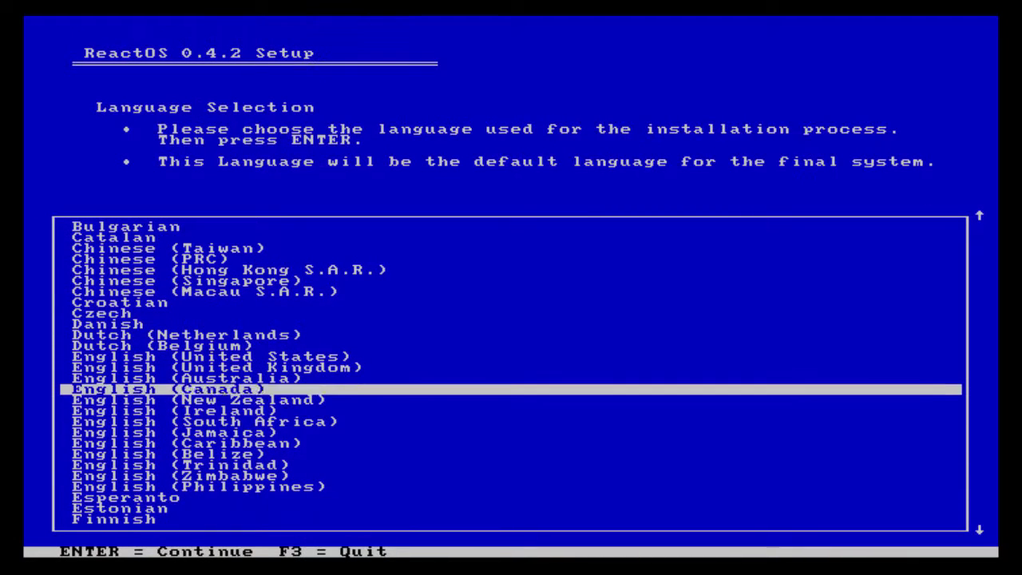
pyautogui.press('Up')
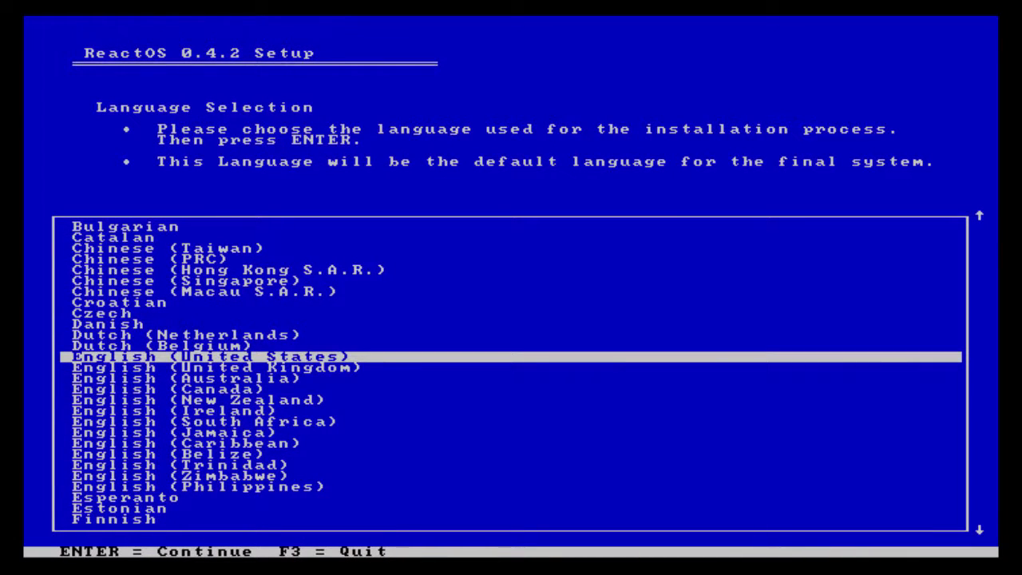
pyautogui.press('Return')
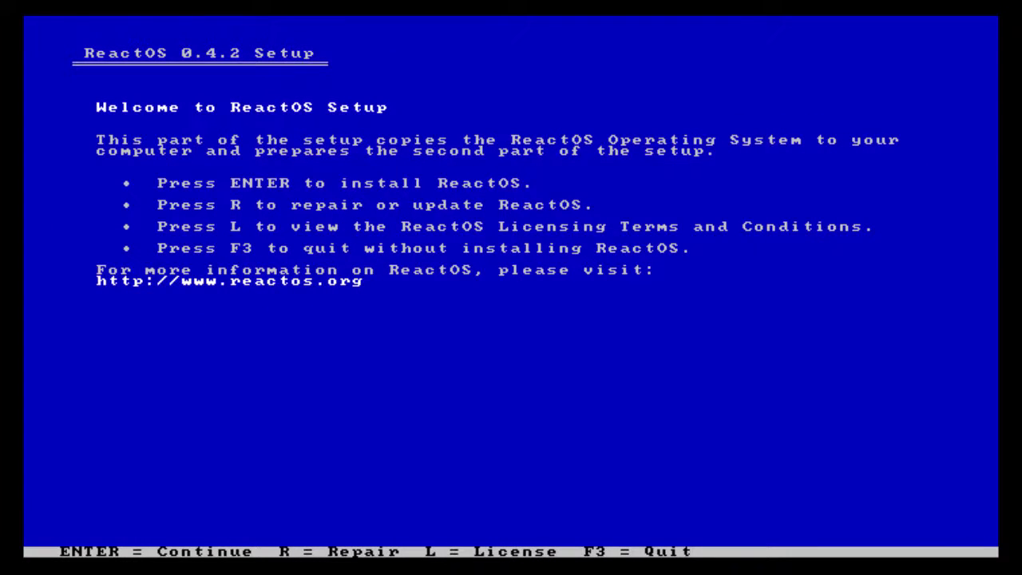
# Choose to install ReactOS and accept the listed device settings with the English (USA) keyboard layout.
pyautogui.press('Return')
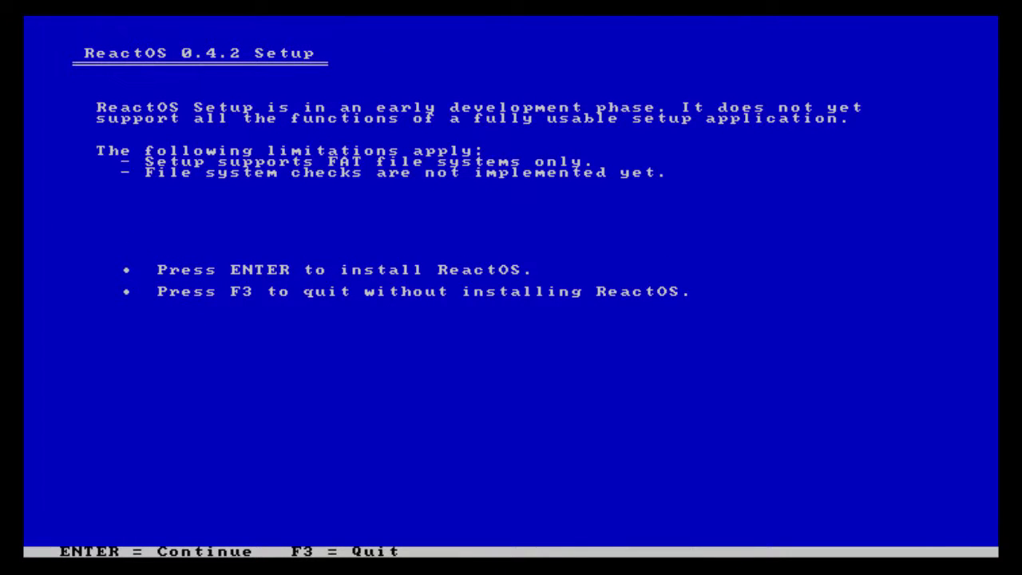
pyautogui.press('Return')
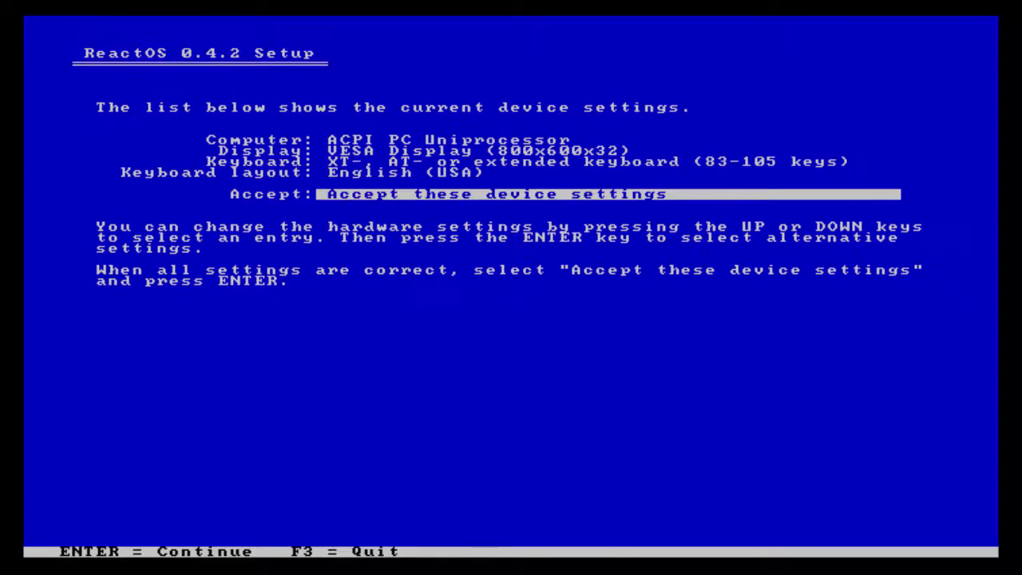
pyautogui.press('Up')
pyautogui.press('Up')
pyautogui.press('Up')
pyautogui.press('Up')
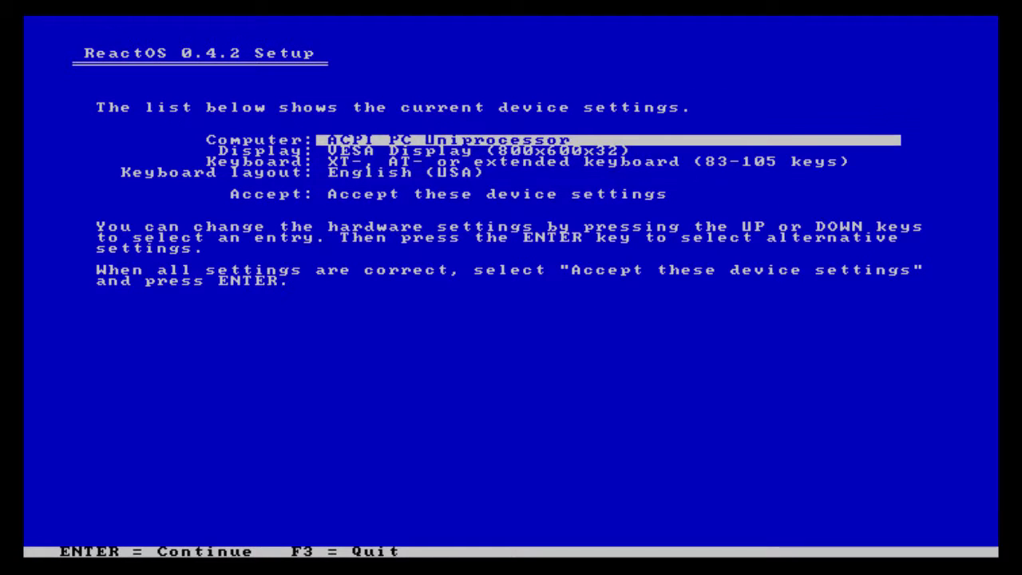
pyautogui.press('Down')
pyautogui.press('Down')
pyautogui.press('Down')
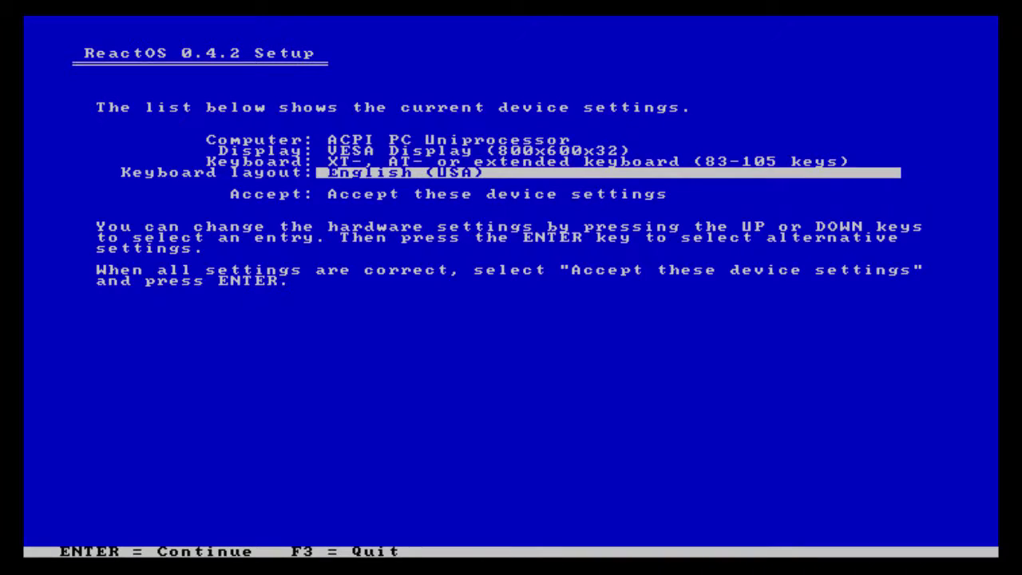
pyautogui.press('Down')
pyautogui.press('Return')
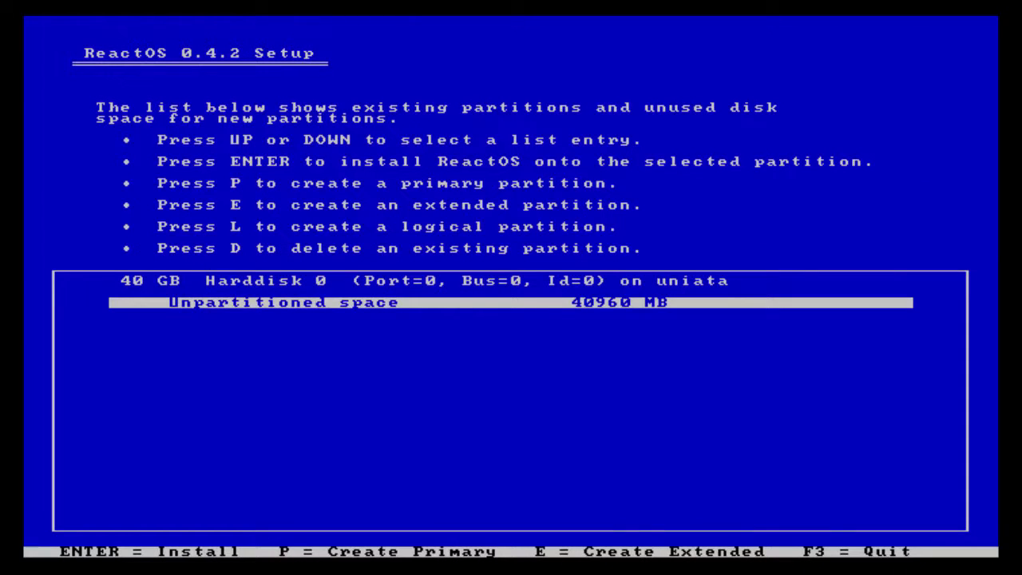
# Install onto the unpartitioned space of Harddisk 0 and format the new partition as FAT without quick format.
pyautogui.press('Return')
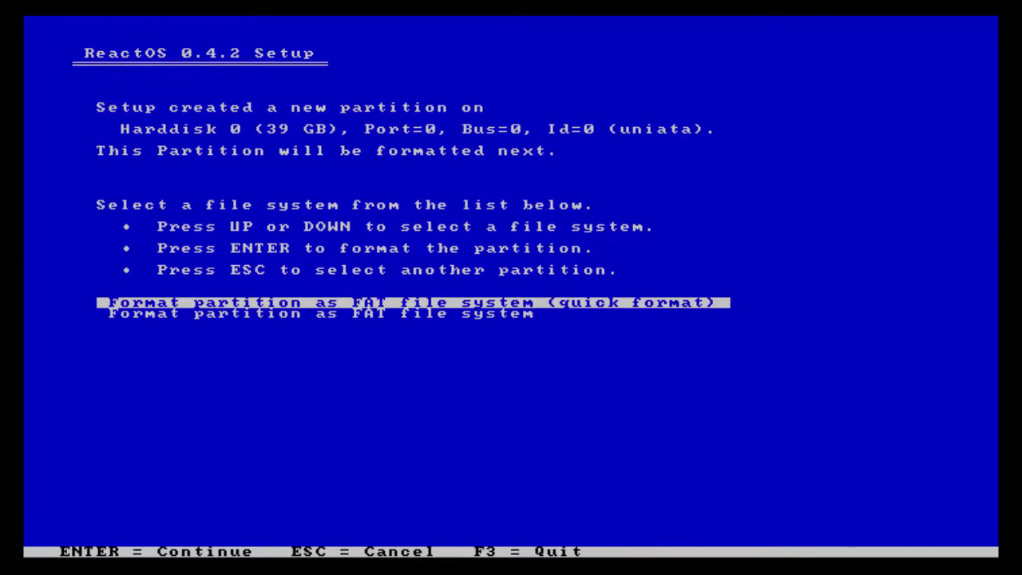
pyautogui.press('Down')
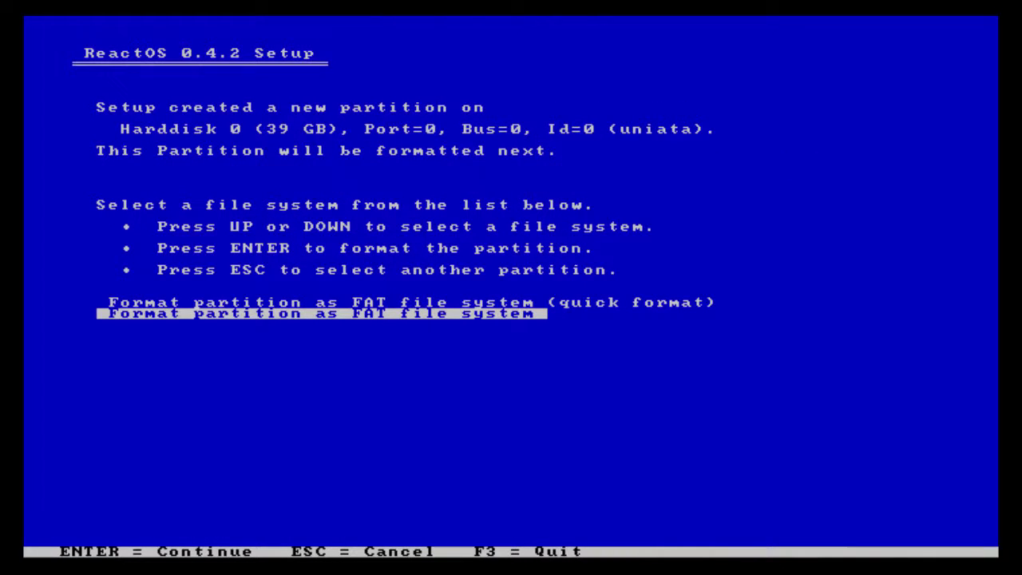
pyautogui.press('Return')
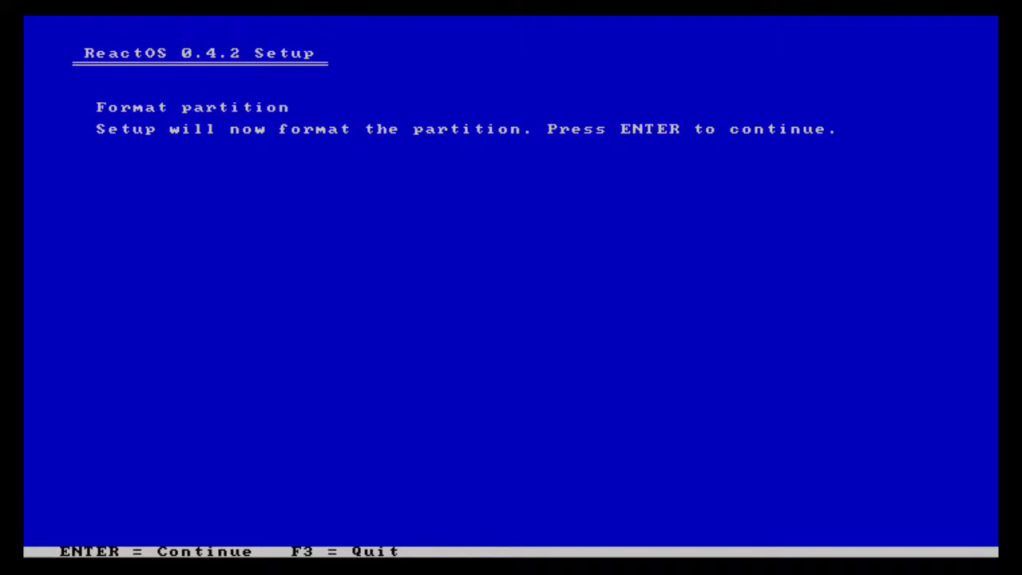
pyautogui.press('Return')
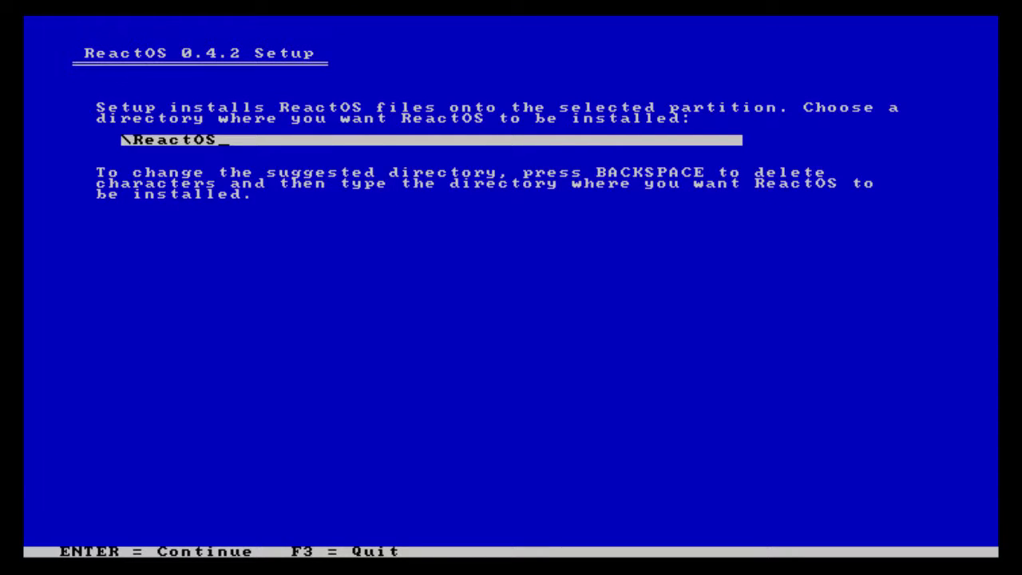
# Install ReactOS in the \ReactOS directory with the bootloader on the harddisk (MBR and VBR), and reboot.
pyautogui.press('Return')
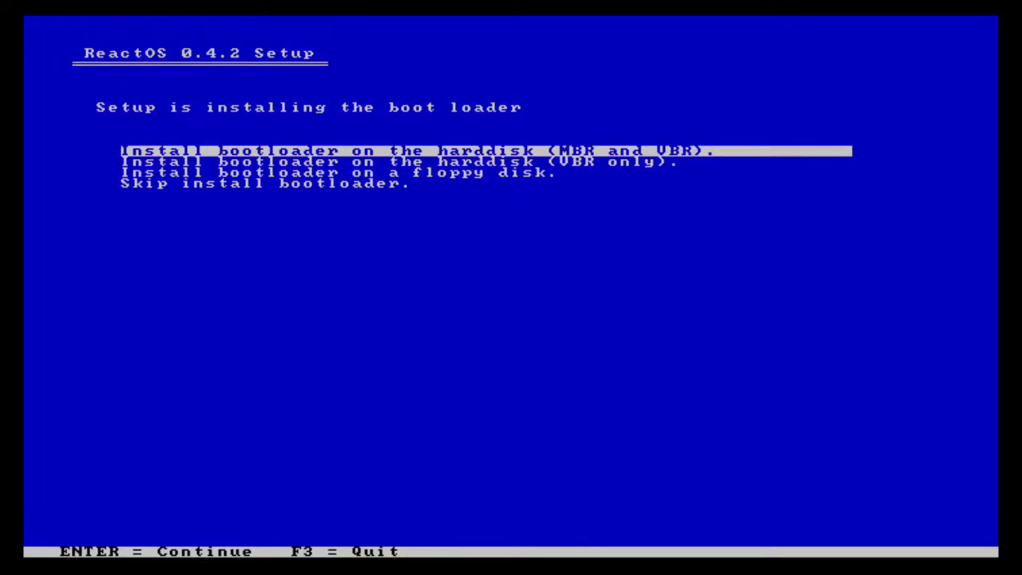
pyautogui.press('Return')
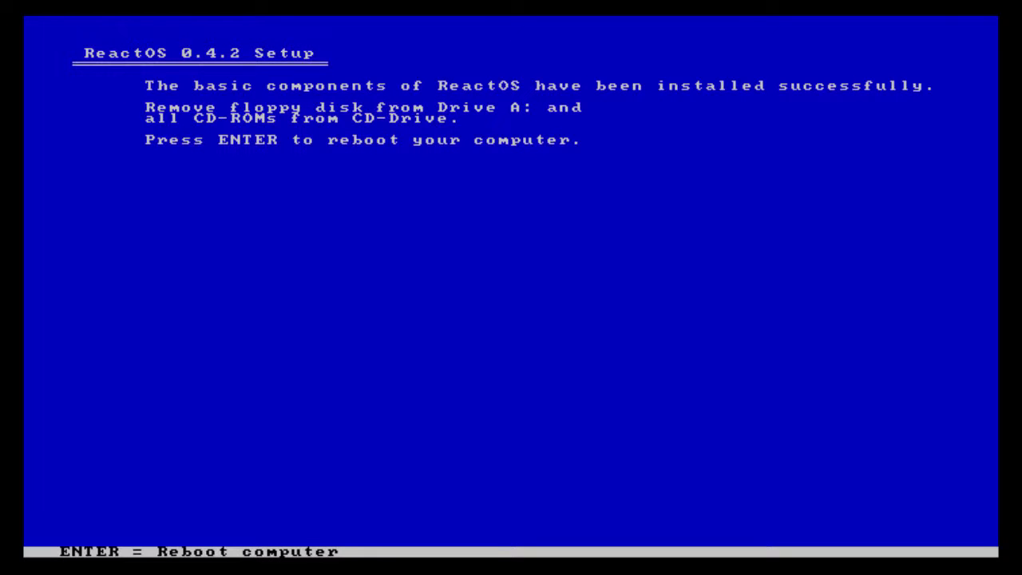
pyautogui.press('Return')
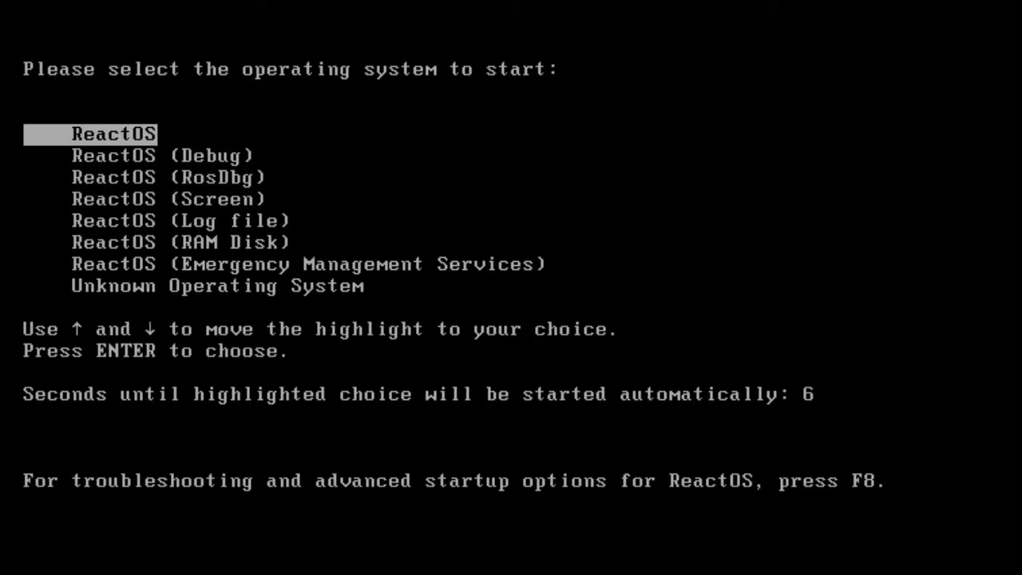
# Boot the standard ReactOS entry and advance the setup wizard past its welcome and acknowledgements pages.
pyautogui.press('Return')
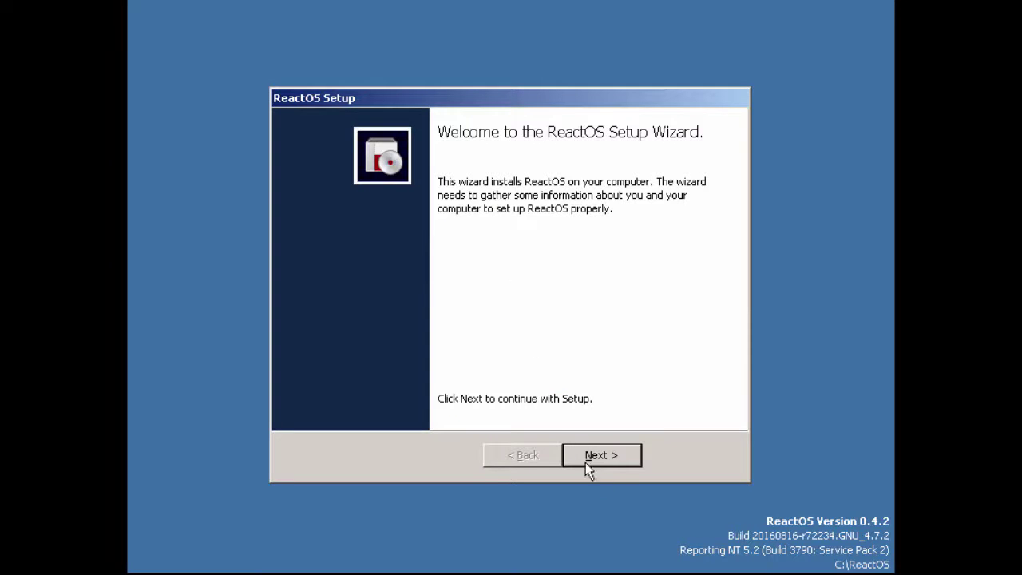
pyautogui.click(604, 462)
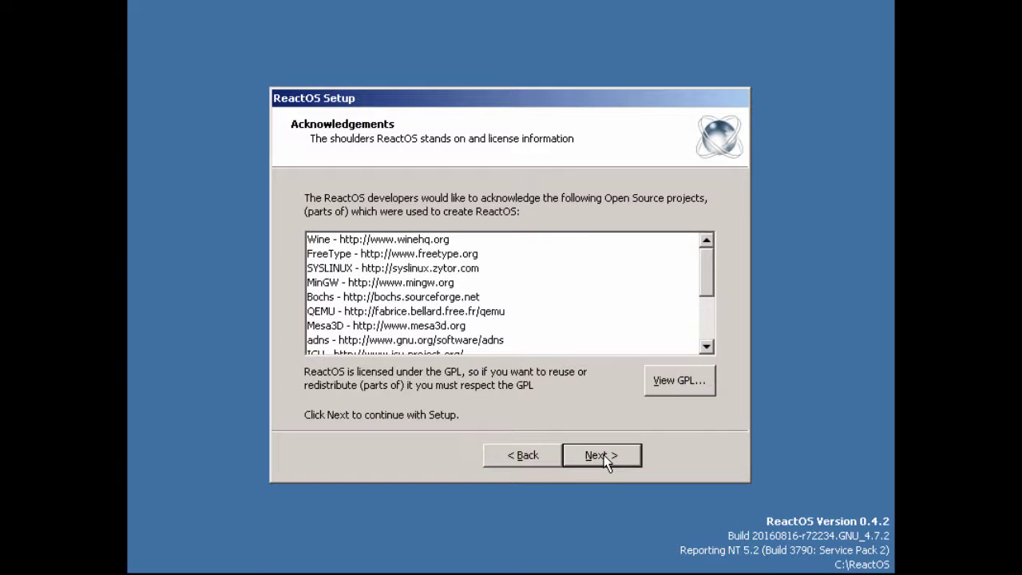
pyautogui.click(604, 462)
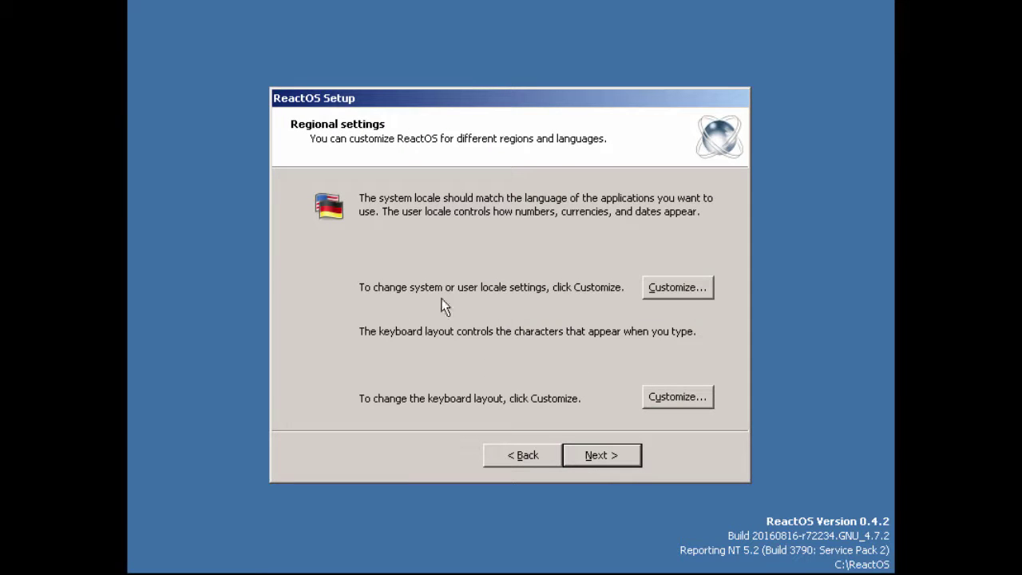
# Review the system locale's regional formats, additional language support and advanced settings without changing them.
pyautogui.click(678, 288)
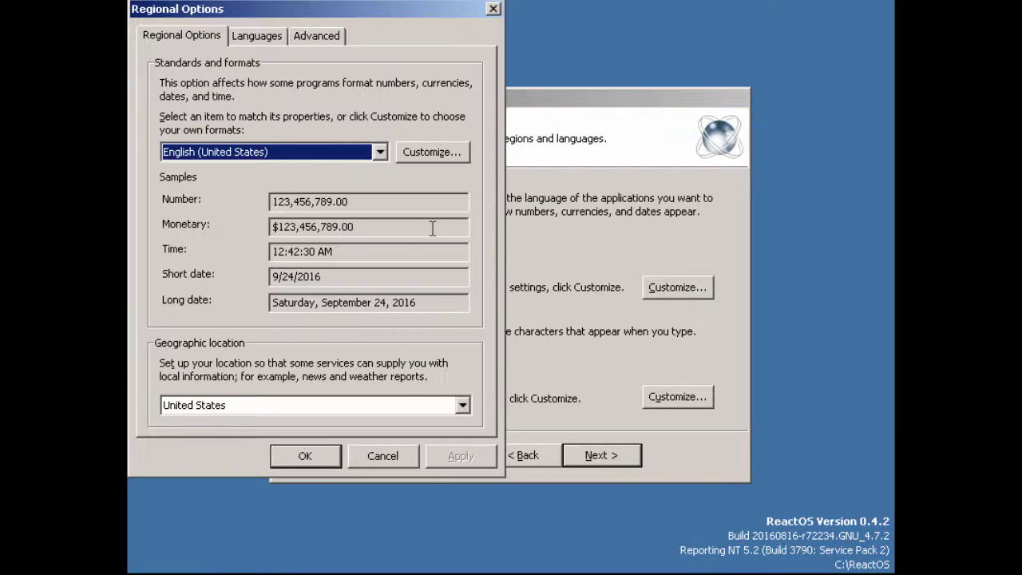
pyautogui.click(381, 153)
pyautogui.click(380, 153)
pyautogui.click(245, 34)
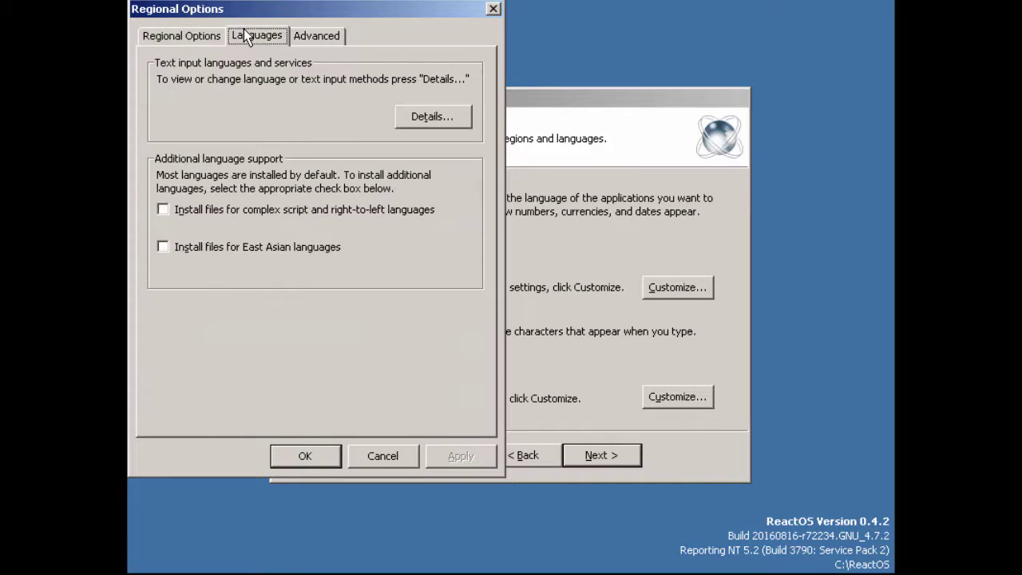
pyautogui.click(333, 48)
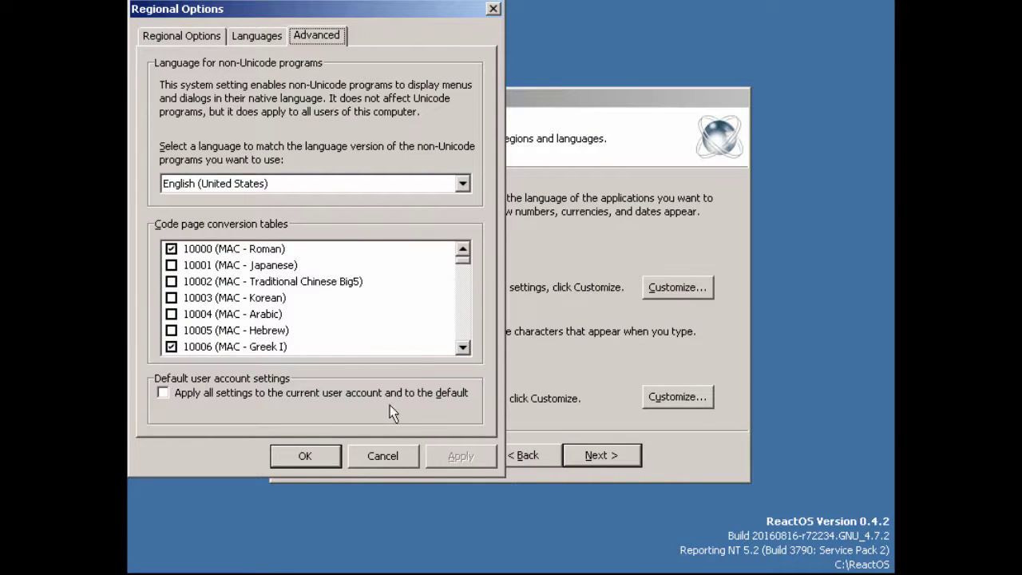
pyautogui.click(383, 455)
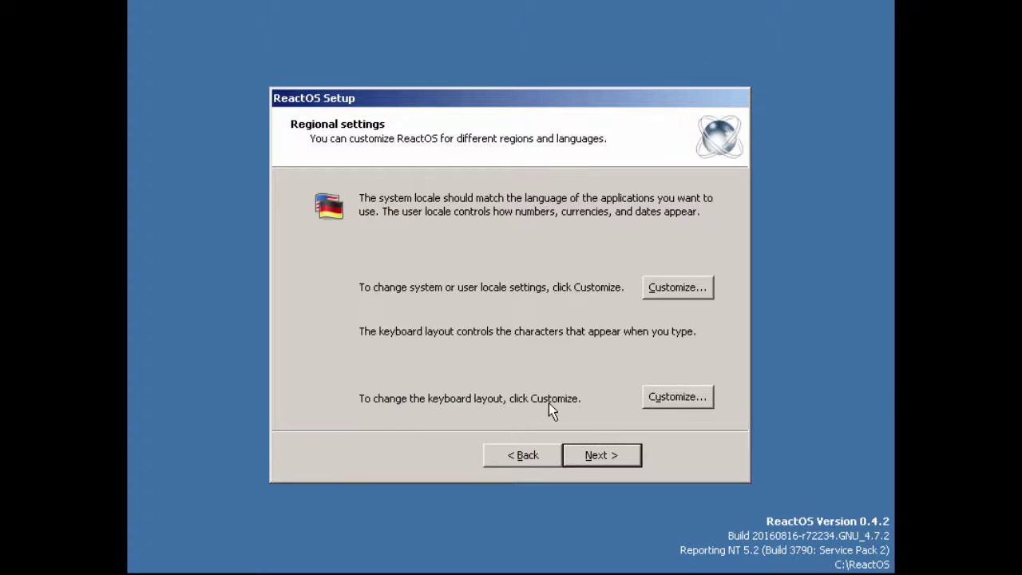
# Review the installed input languages and the options for adding a keyboard layout, without changing them.
pyautogui.click(671, 396)
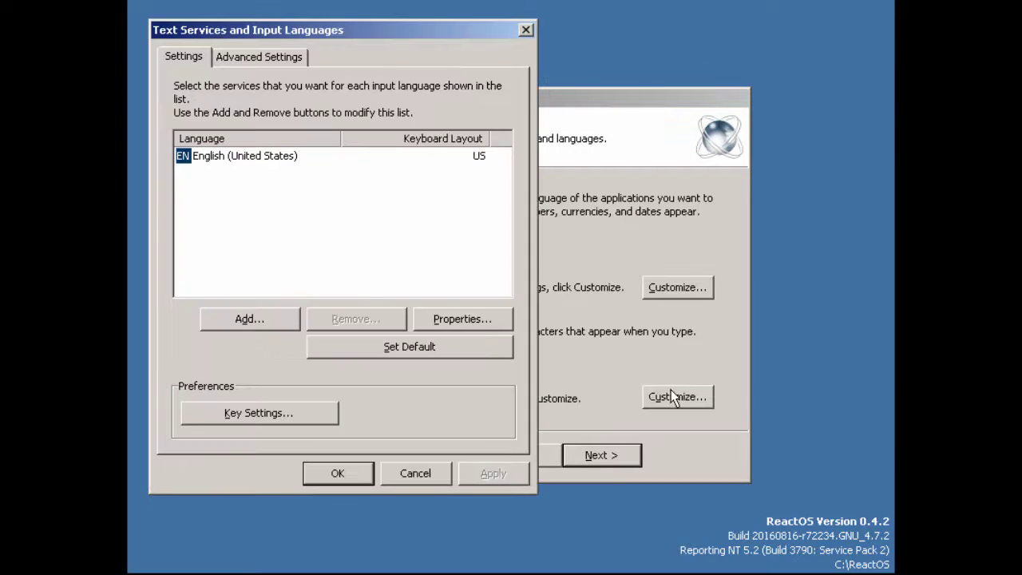
pyautogui.click(262, 153)
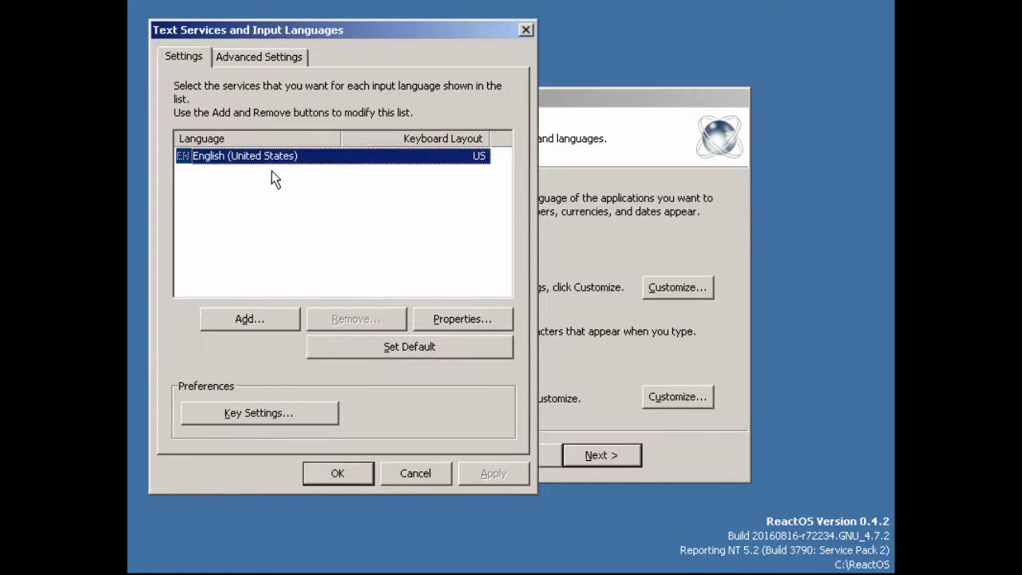
pyautogui.click(256, 326)
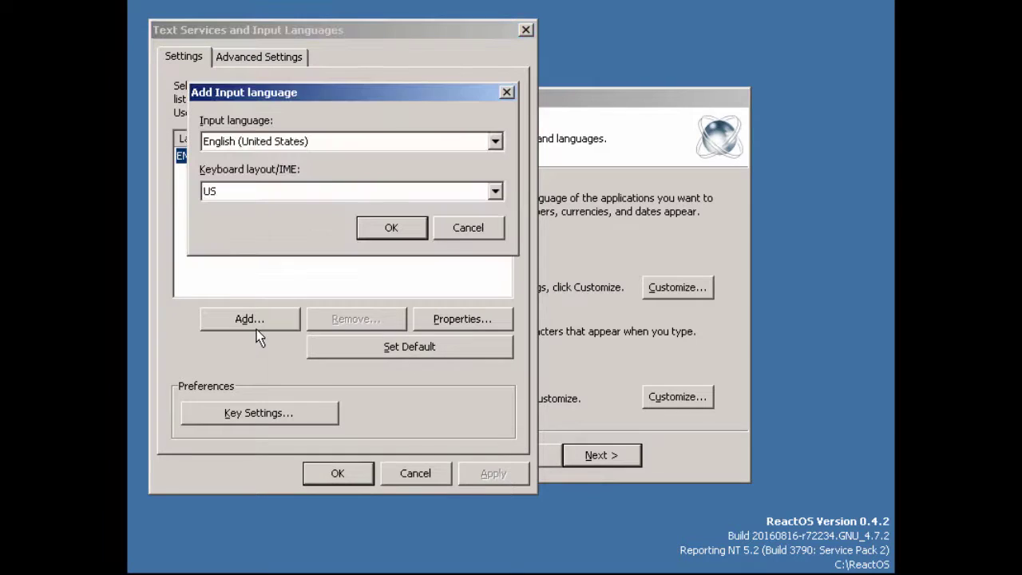
pyautogui.click(465, 231)
pyautogui.click(415, 472)
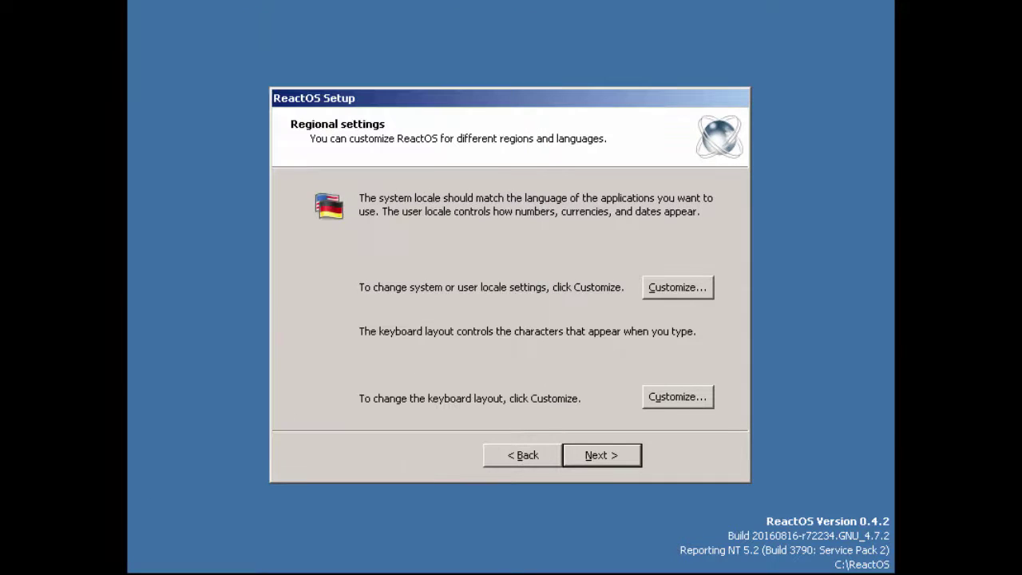
# Keep the regional settings and personalize the software with the owner's full name, leaving the organization empty.
pyautogui.click(603, 455)
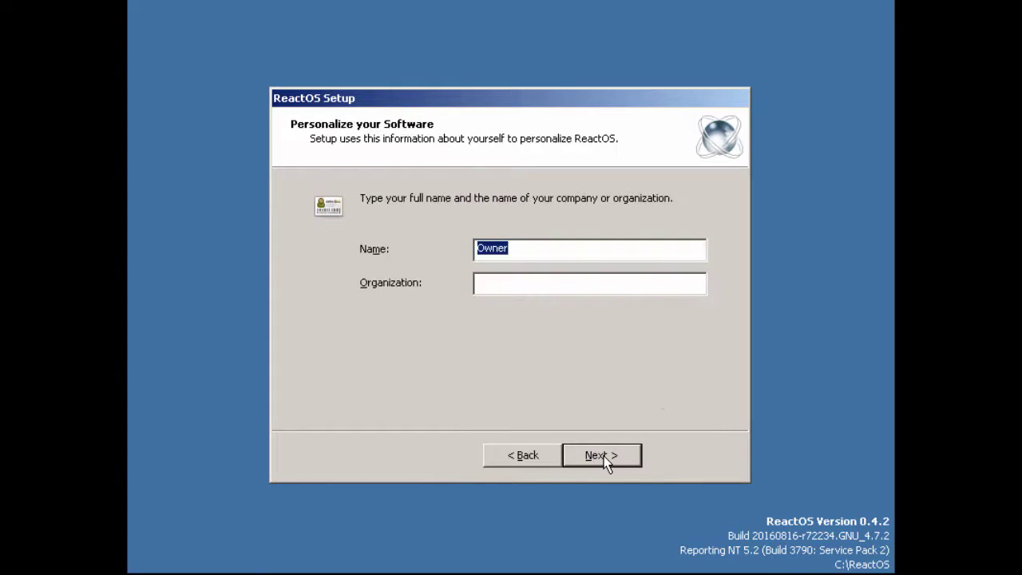
pyautogui.write('John Smith')
pyautogui.press('Tab')
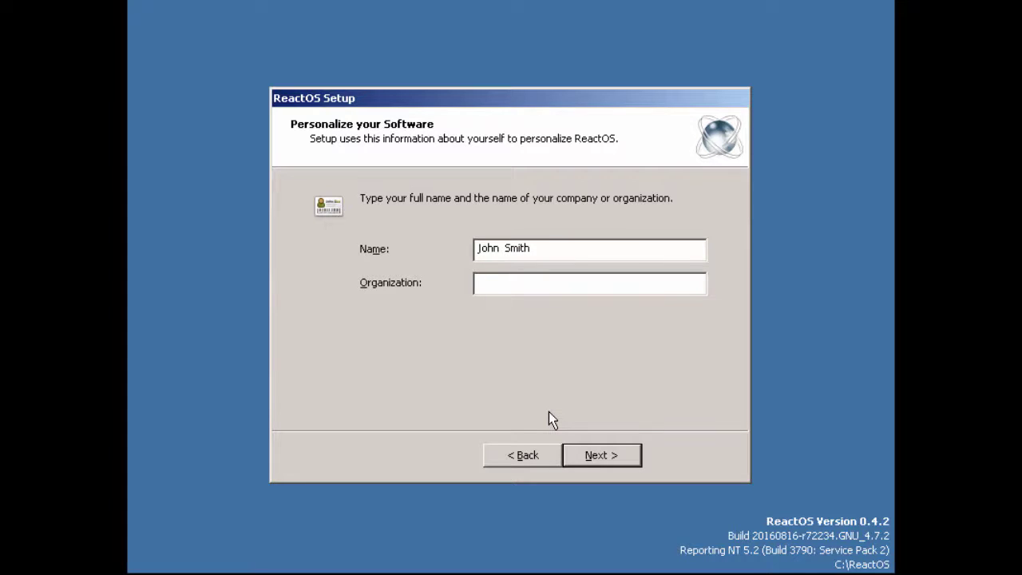
pyautogui.click(614, 463)
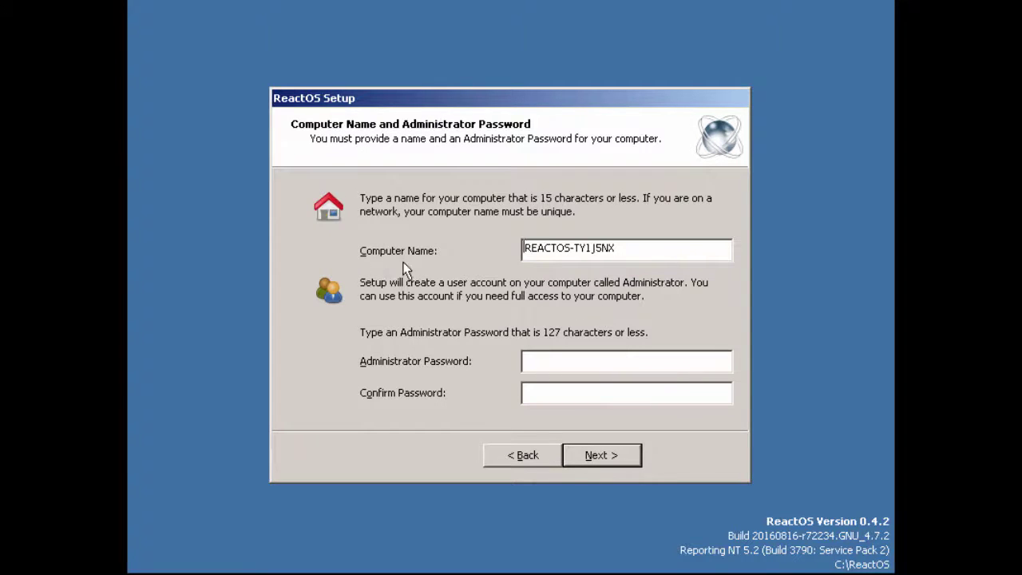
# Shorten the computer name to REACTOS, and enter and confirm the administrator password.
pyautogui.moveTo(624, 253); pyautogui.dragTo(570, 254)
pyautogui.press('BackSpace')
pyautogui.press('Tab')
pyautogui.write('********')
pyautogui.press('Tab')
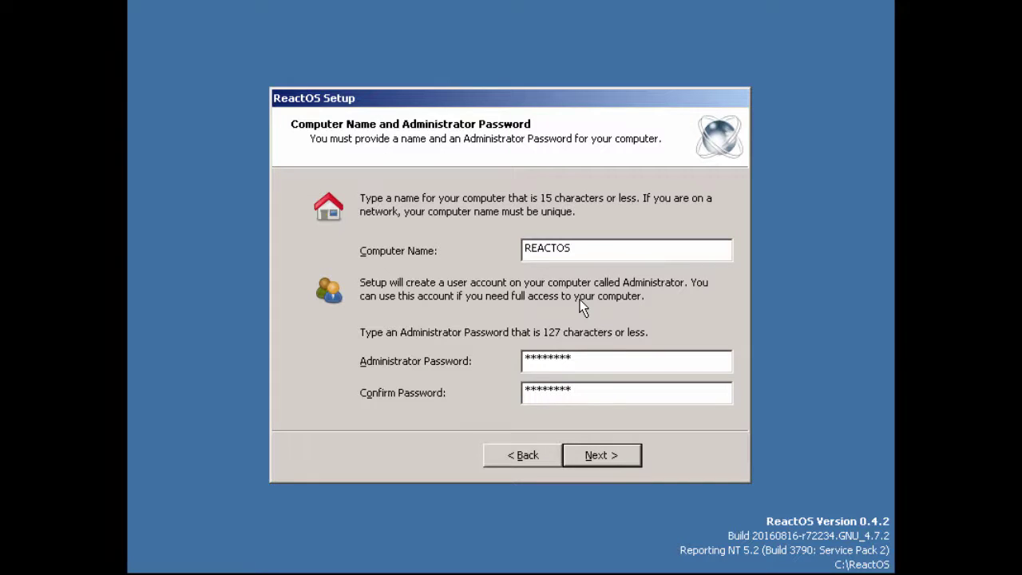
# Accept the computer name and administrator password, and set the time zone to (GMT-07:00) Mountain Time (US & Canada).
pyautogui.click(601, 456)
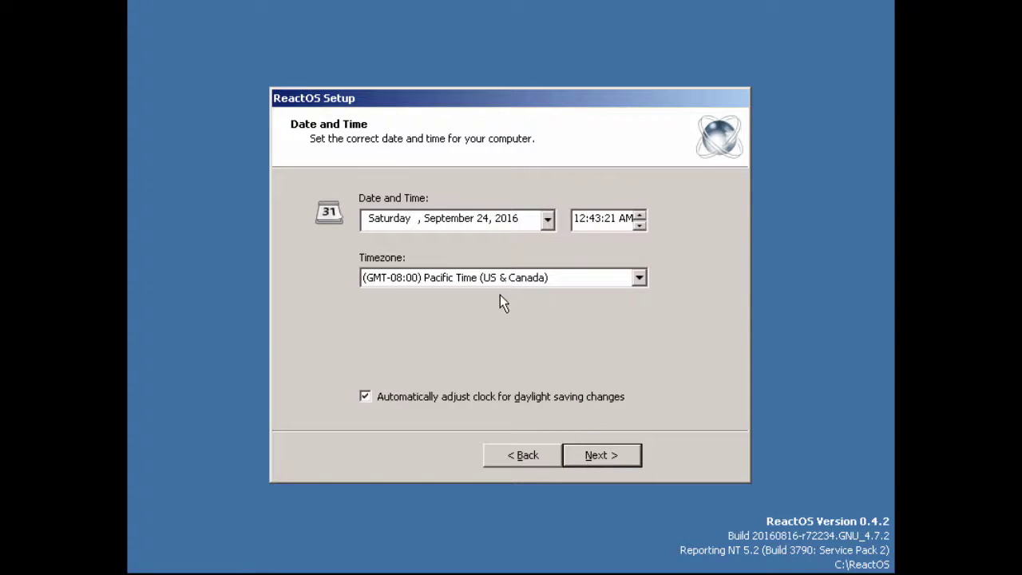
pyautogui.click(463, 281)
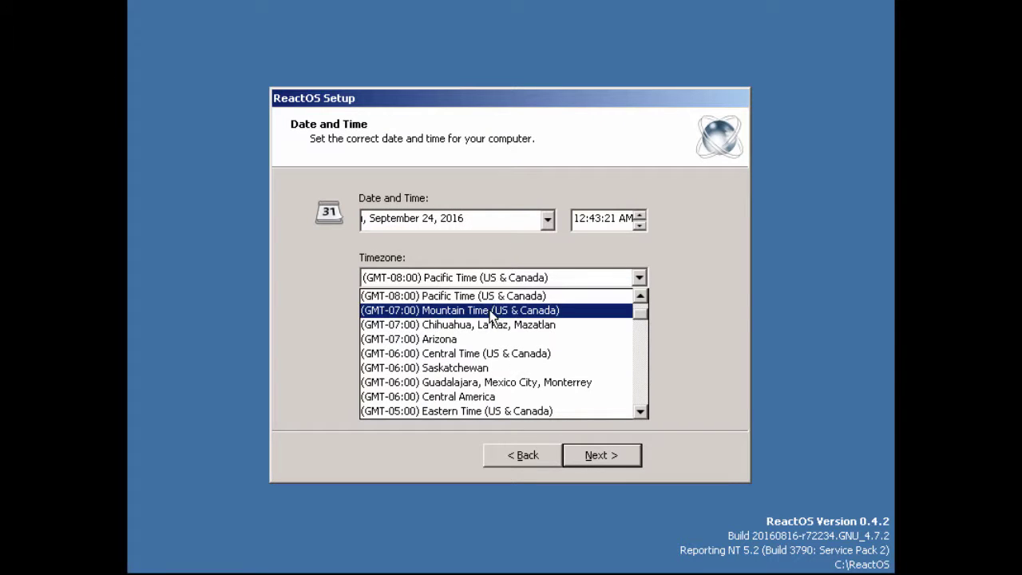
pyautogui.click(489, 309)
pyautogui.click(596, 455)
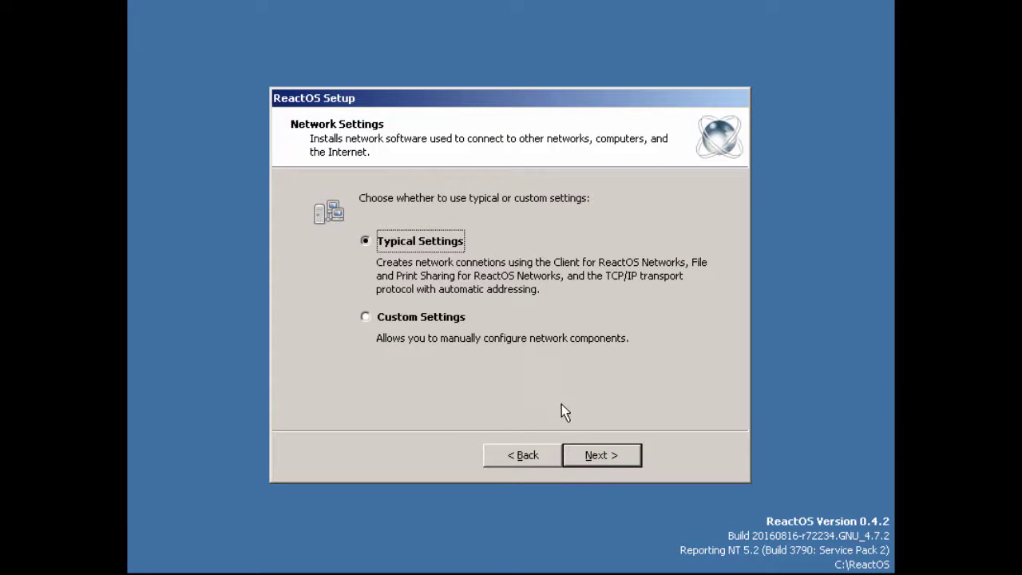
# Keep the typical network settings and the WORKGROUP workgroup, and finish the setup wizard, restarting into the default ReactOS boot entry.
pyautogui.click(605, 456)
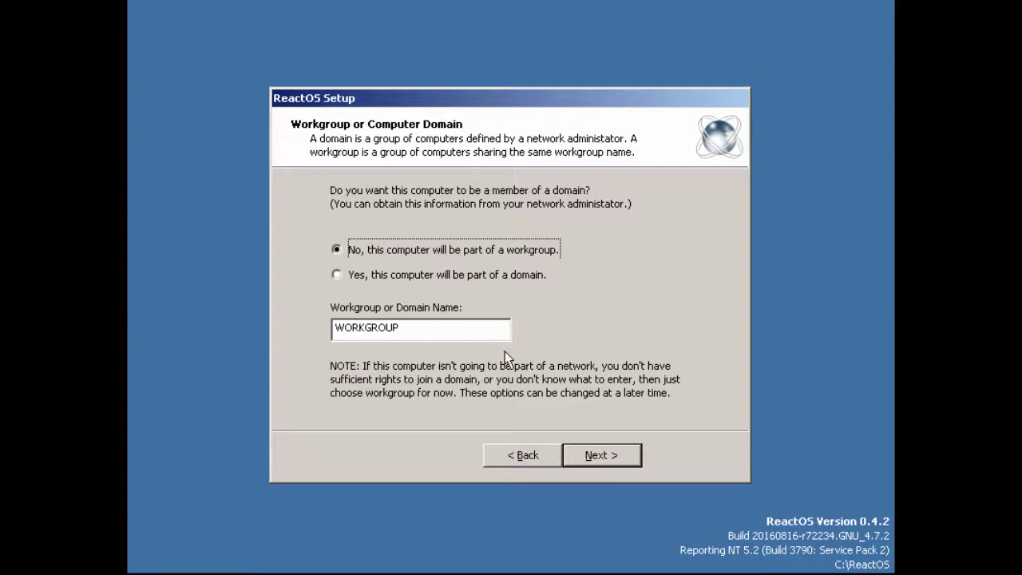
pyautogui.click(595, 455)
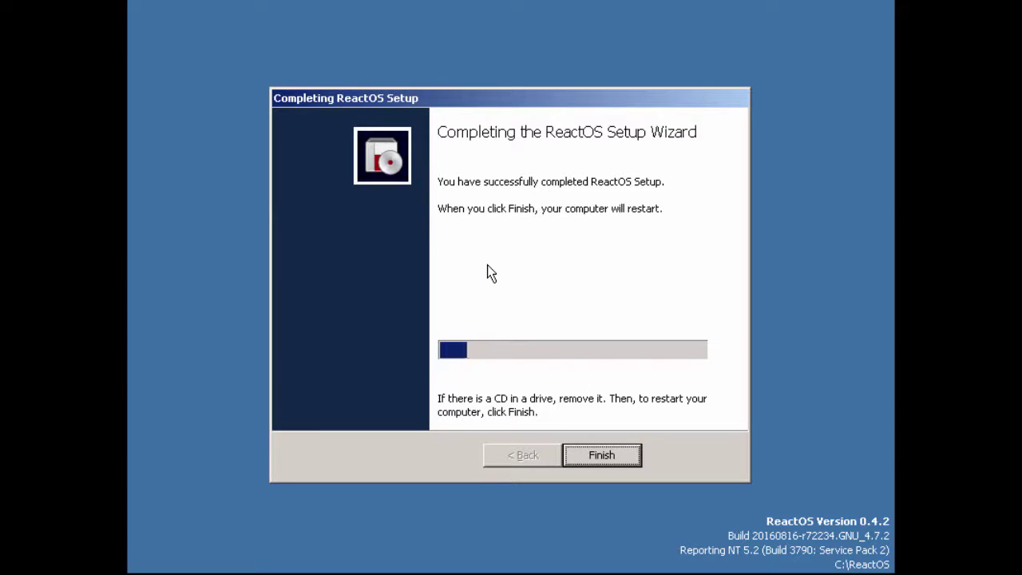
pyautogui.click(600, 454)
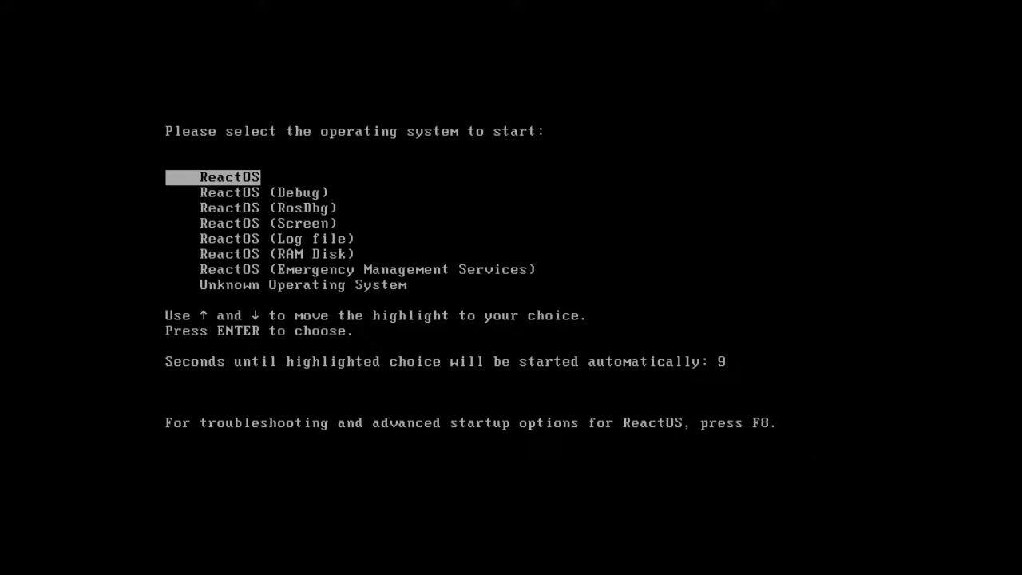
pyautogui.press('Return')
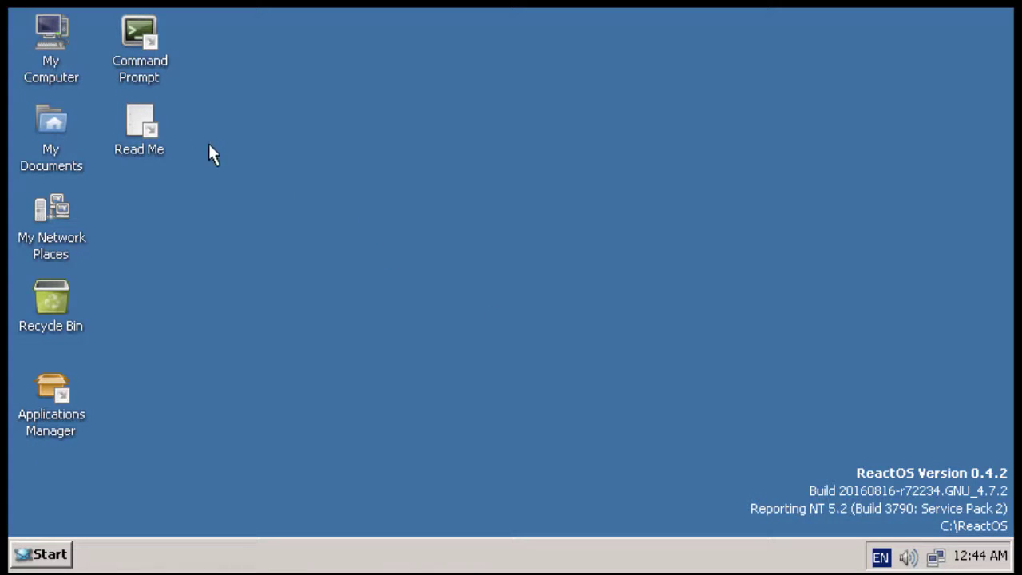
# Review the general, computer name, hardware and advanced pages of the system properties, and close them without changes.
pyautogui.rightClick(49, 37)
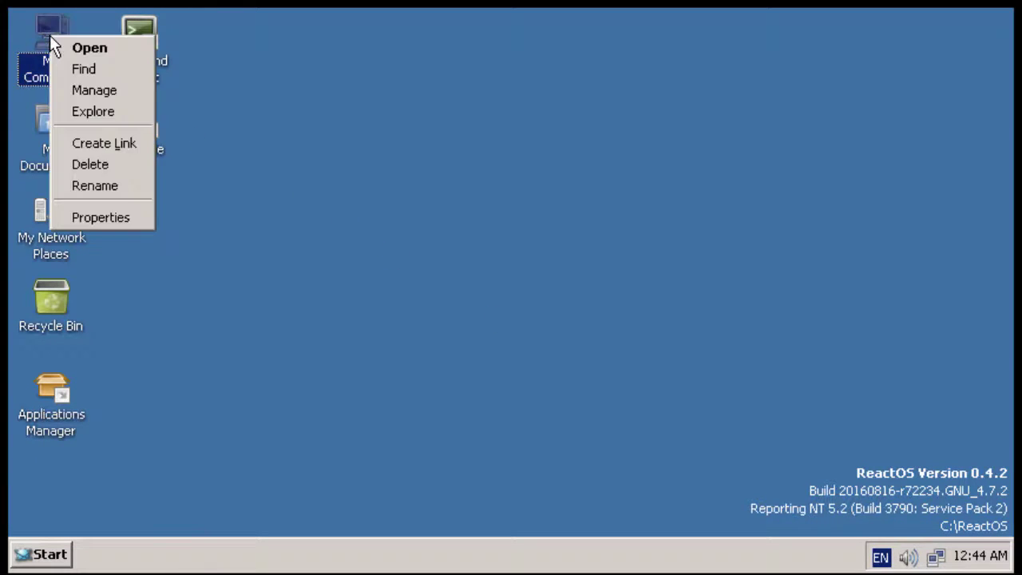
pyautogui.click(114, 219)
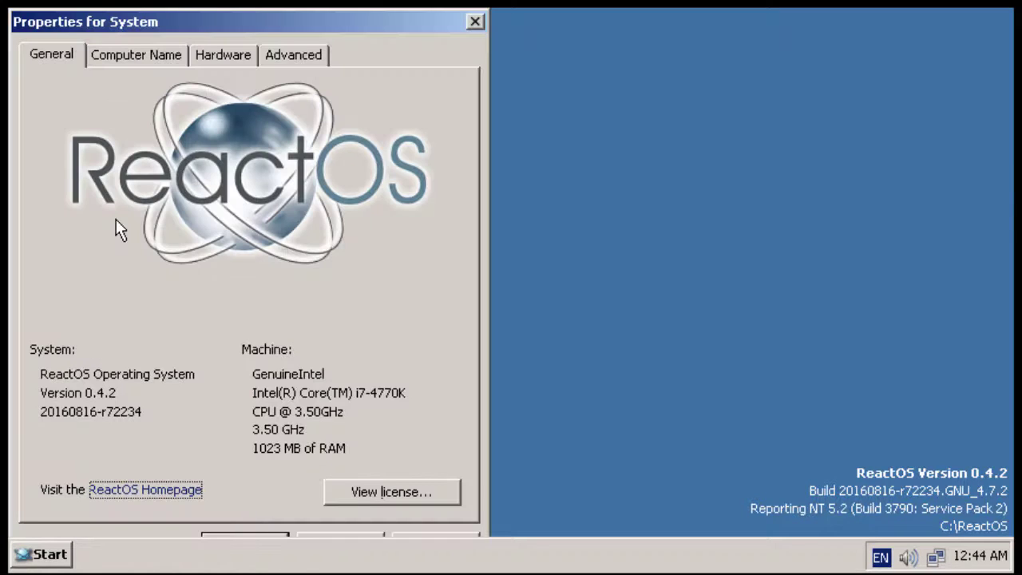
pyautogui.click(128, 56)
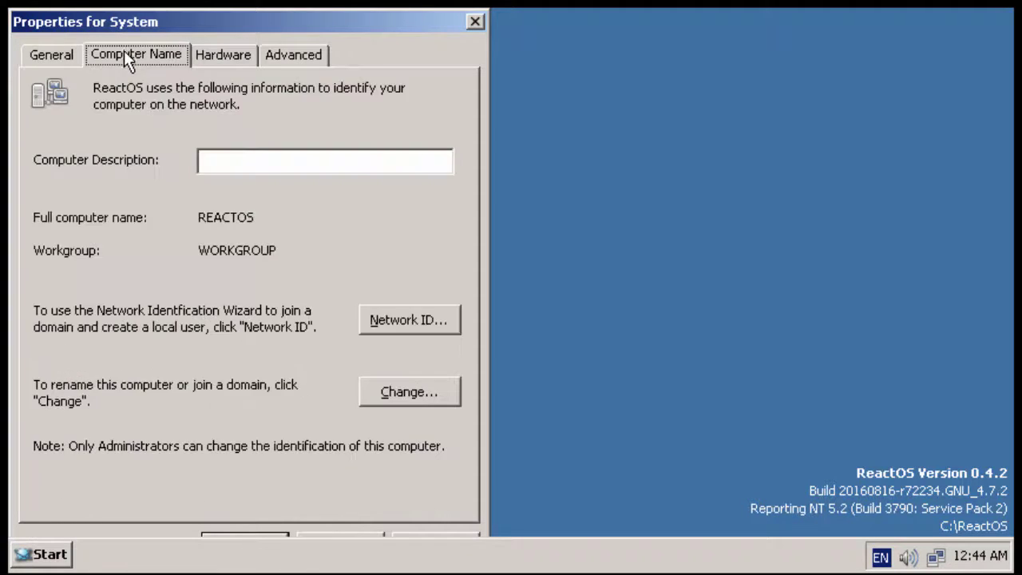
pyautogui.click(225, 58)
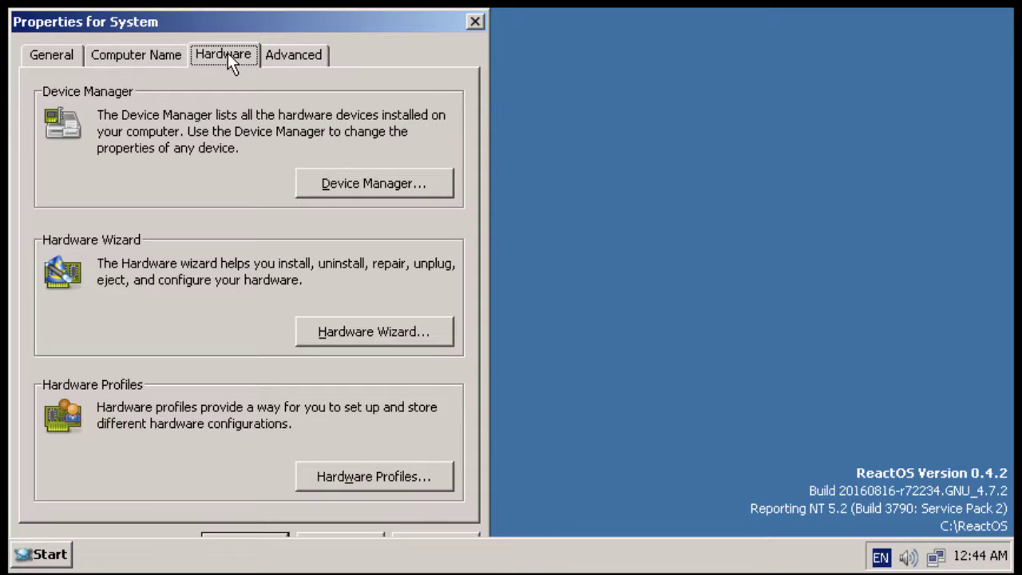
pyautogui.click(294, 61)
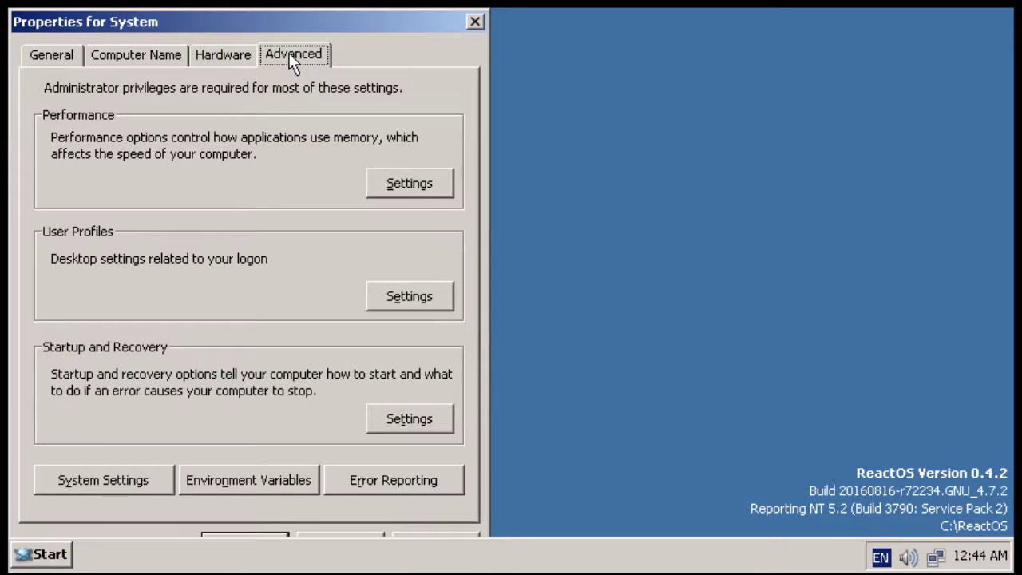
pyautogui.click(474, 24)
pyautogui.click(423, 206)
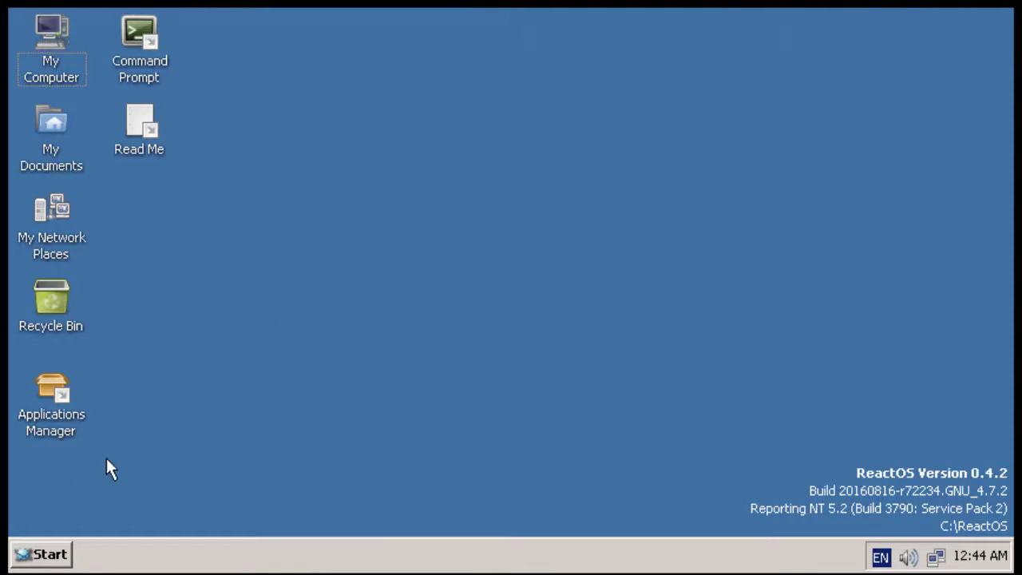
pyautogui.click(46, 554)
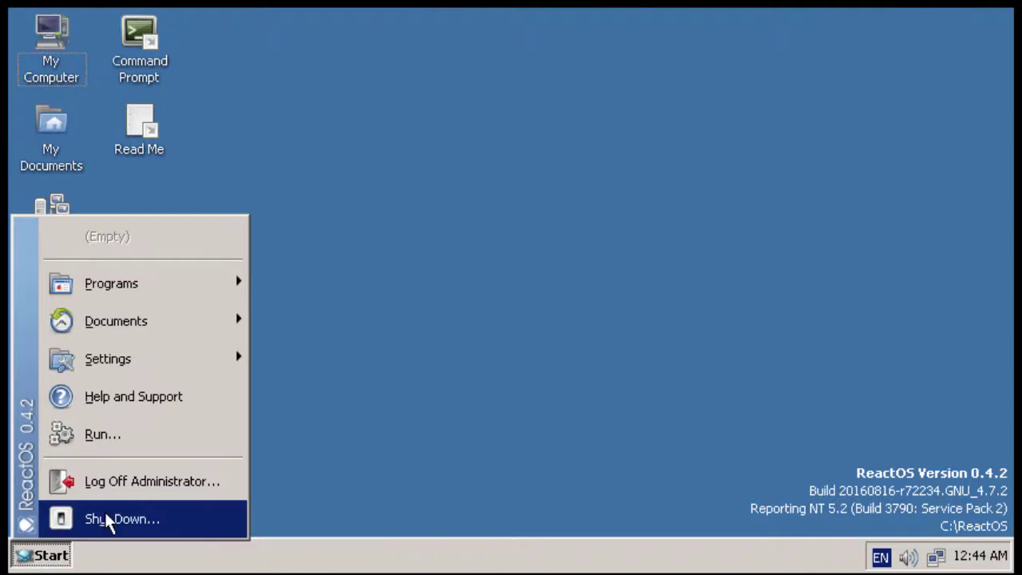
pyautogui.moveTo(145, 360)
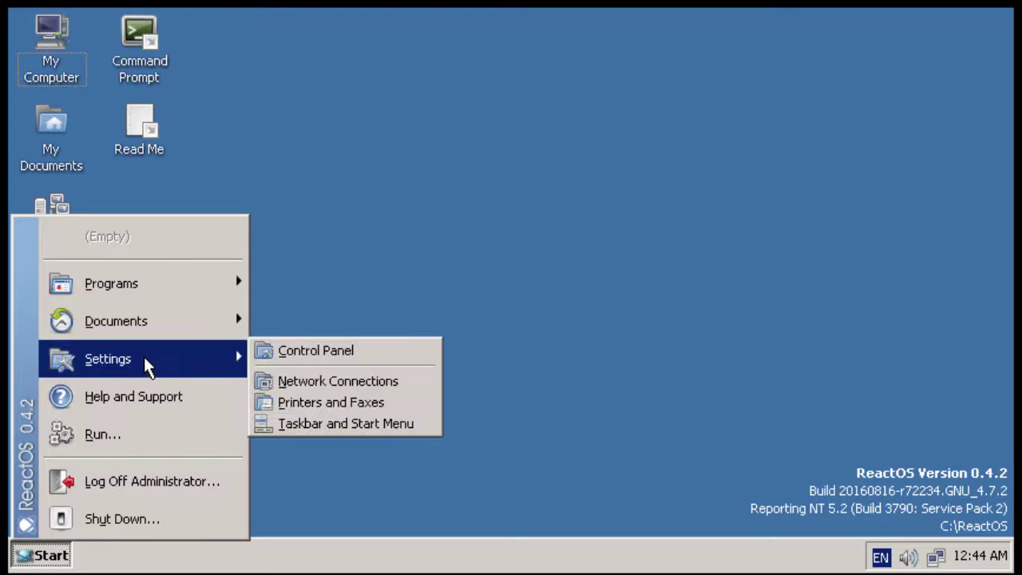
pyautogui.moveTo(145, 290)
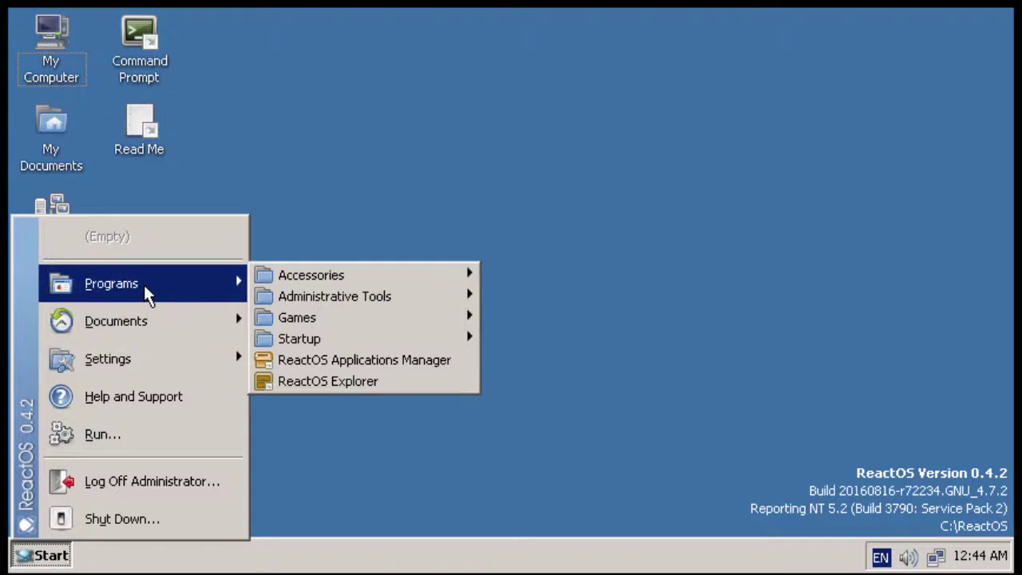
pyautogui.click(369, 177)
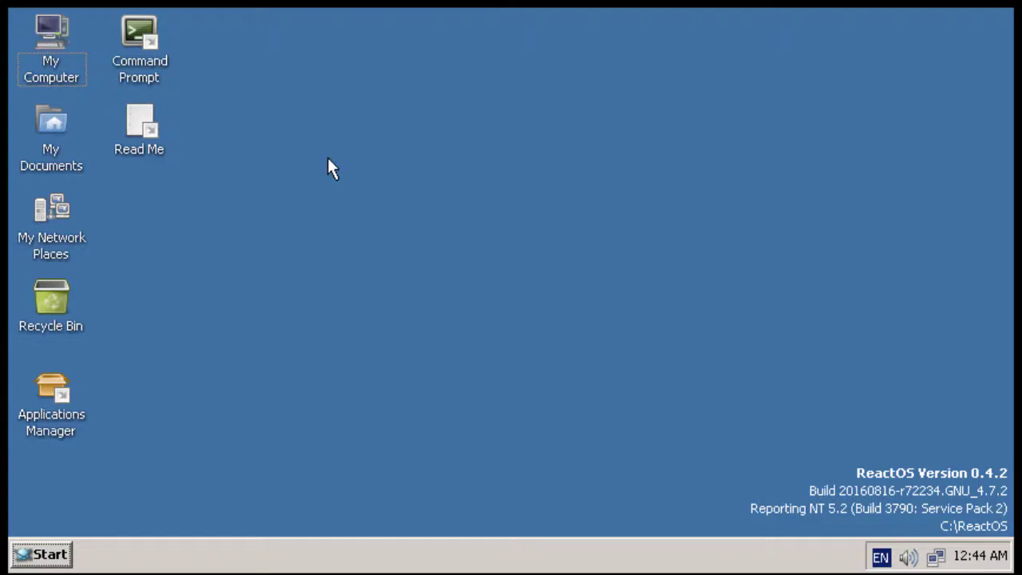
# Open a Command Prompt, change to the root of drive C, and run hostname and whoami to check the machine and account.
pyautogui.doubleClick(134, 47)
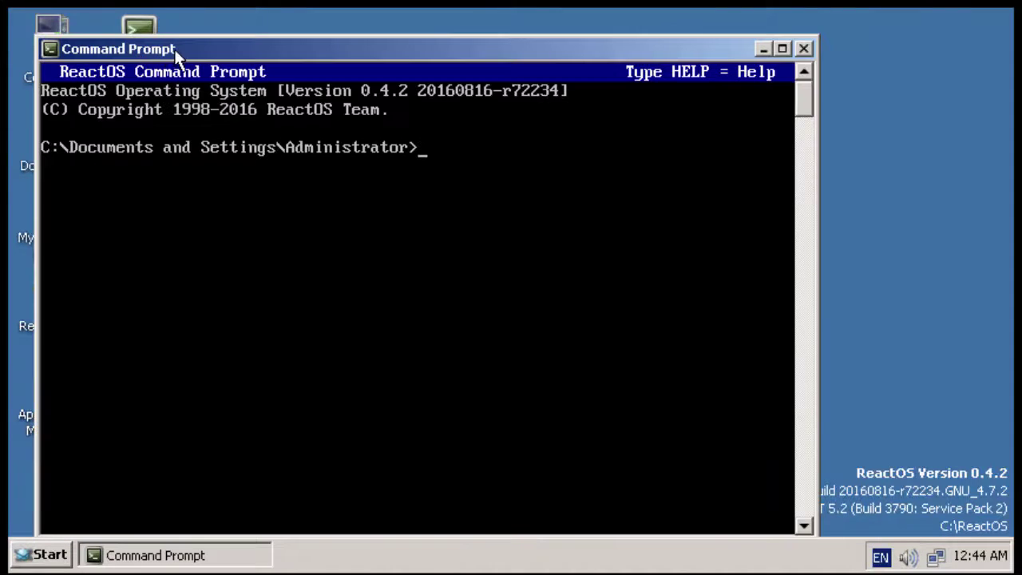
pyautogui.moveTo(174, 49)
pyautogui.mouseDown()
pyautogui.moveTo(193, 42)
pyautogui.moveTo(181, 32)
pyautogui.mouseUp()
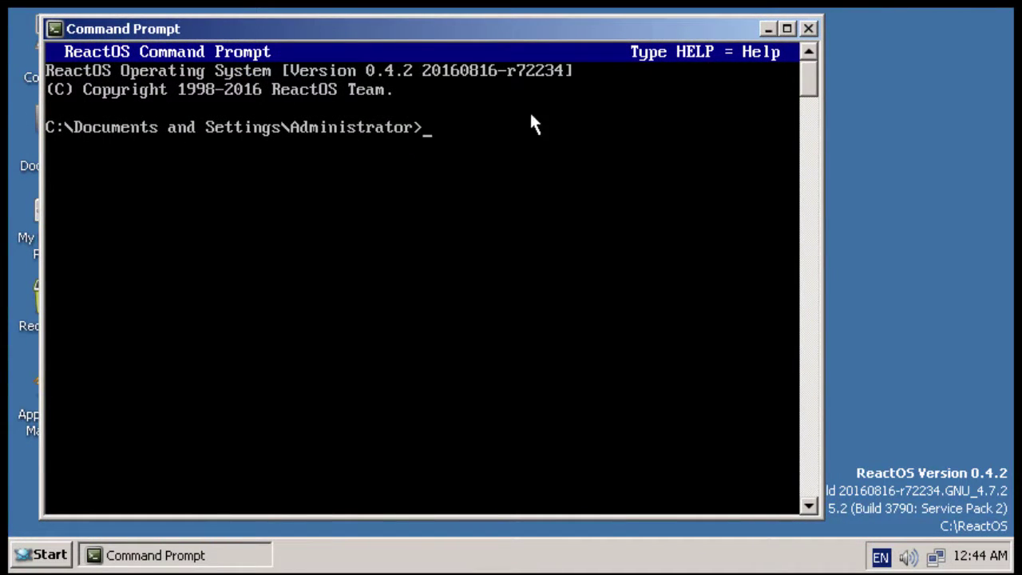
pyautogui.write('cd \\')
pyautogui.press('Return')
pyautogui.write('hostname')
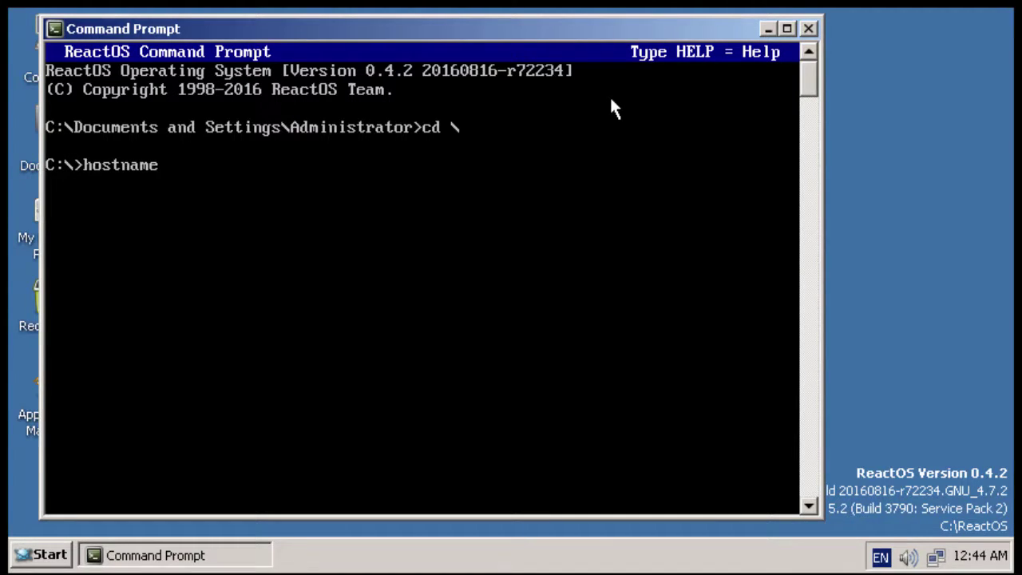
pyautogui.press('Return')
pyautogui.write('w')
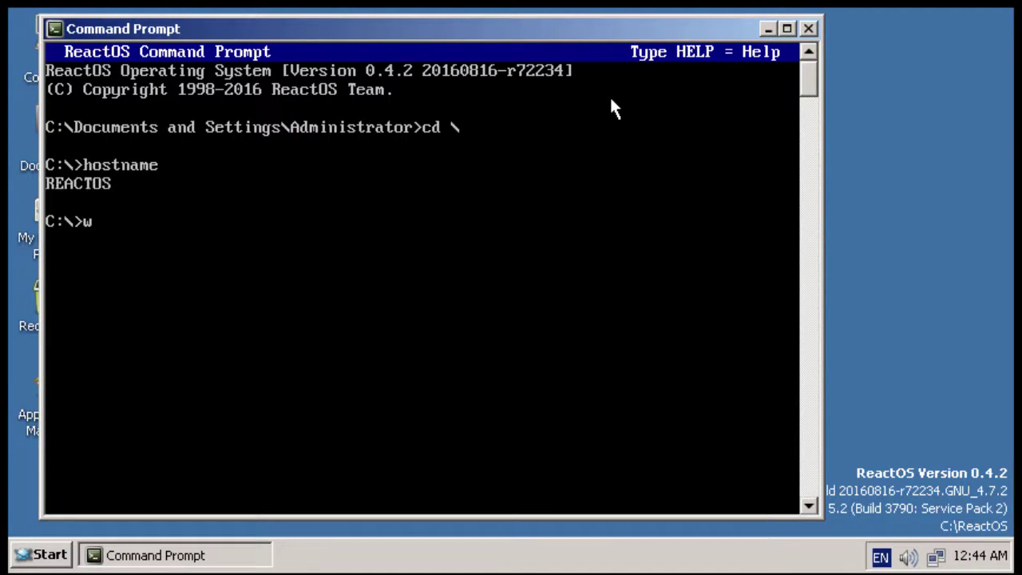
pyautogui.write('hoami')
pyautogui.press('Return')
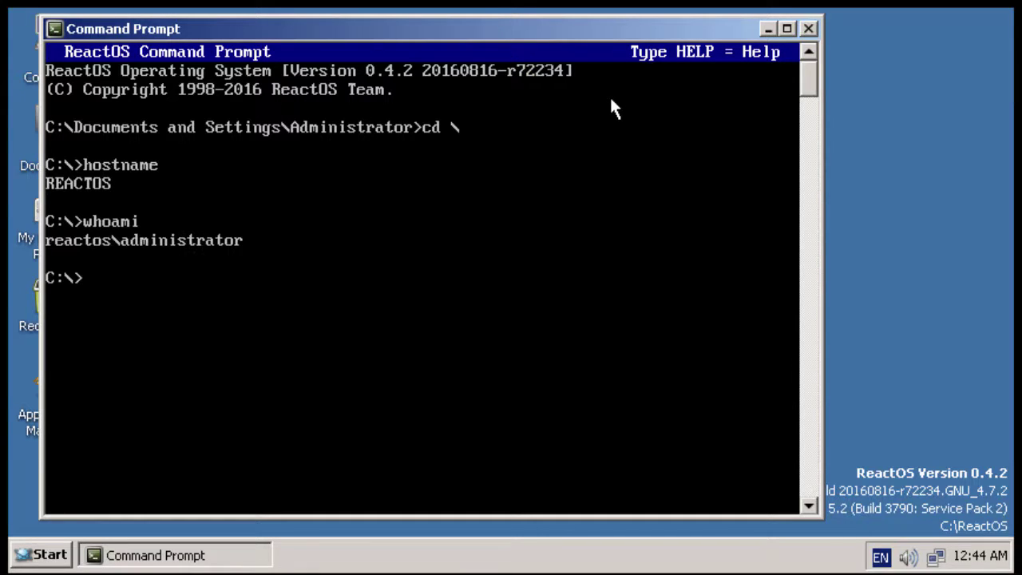
pyautogui.write('ipconfig')
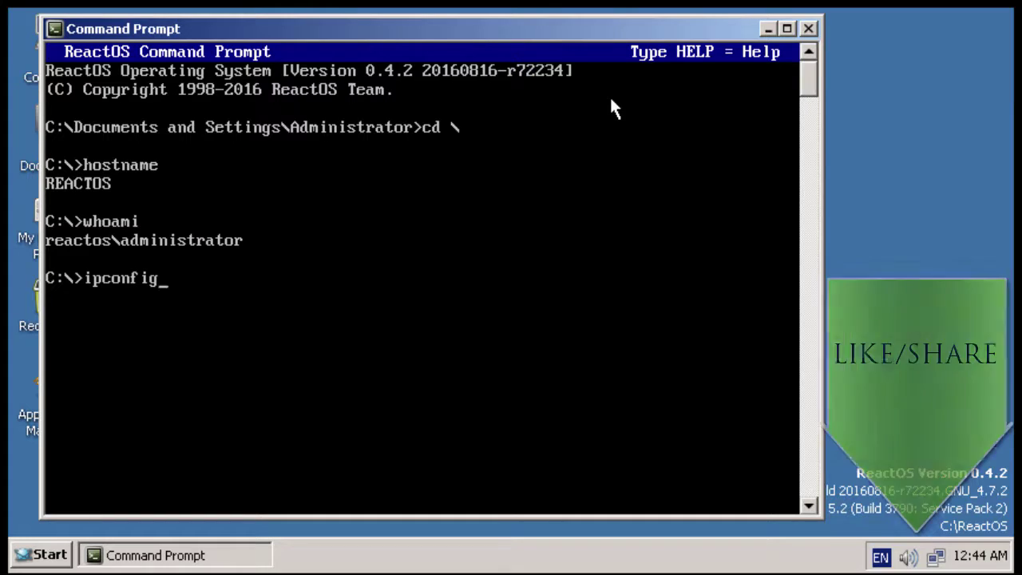
pyautogui.press('Return')
pyautogui.press('Return')
pyautogui.write('p')
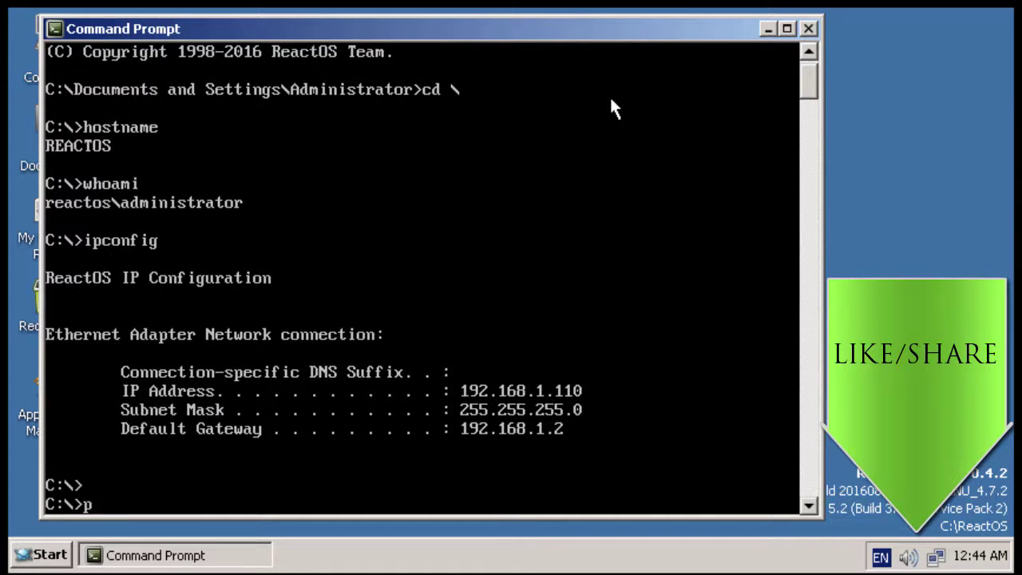
pyautogui.write('ing www.google.com')
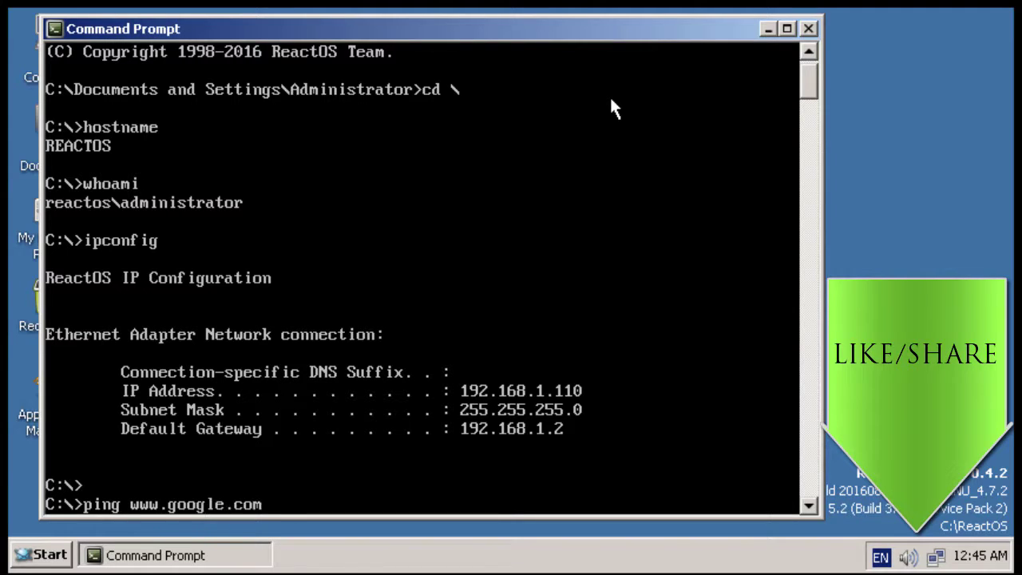
pyautogui.press('Return')
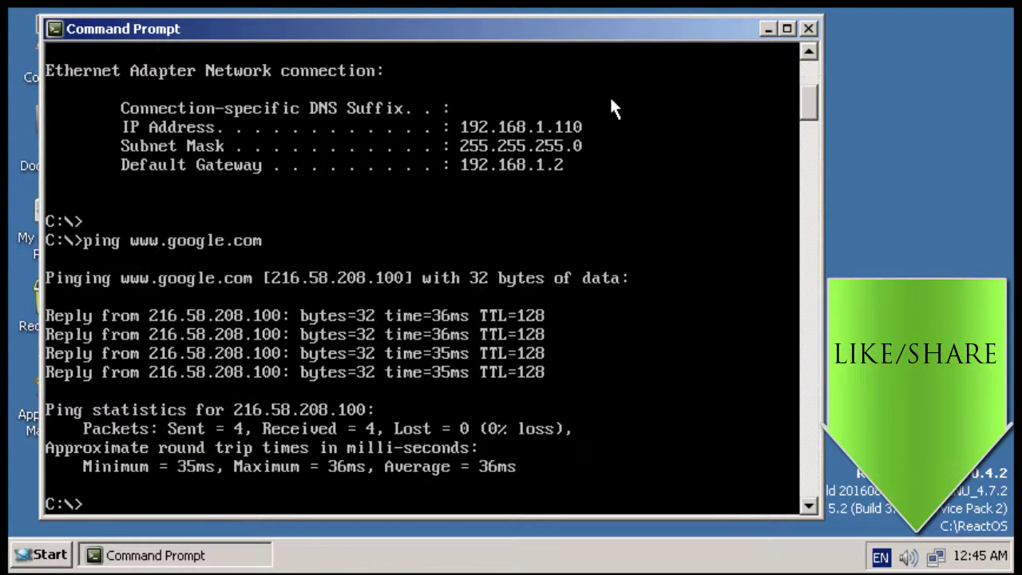
pyautogui.write('exit')
pyautogui.press('Return')
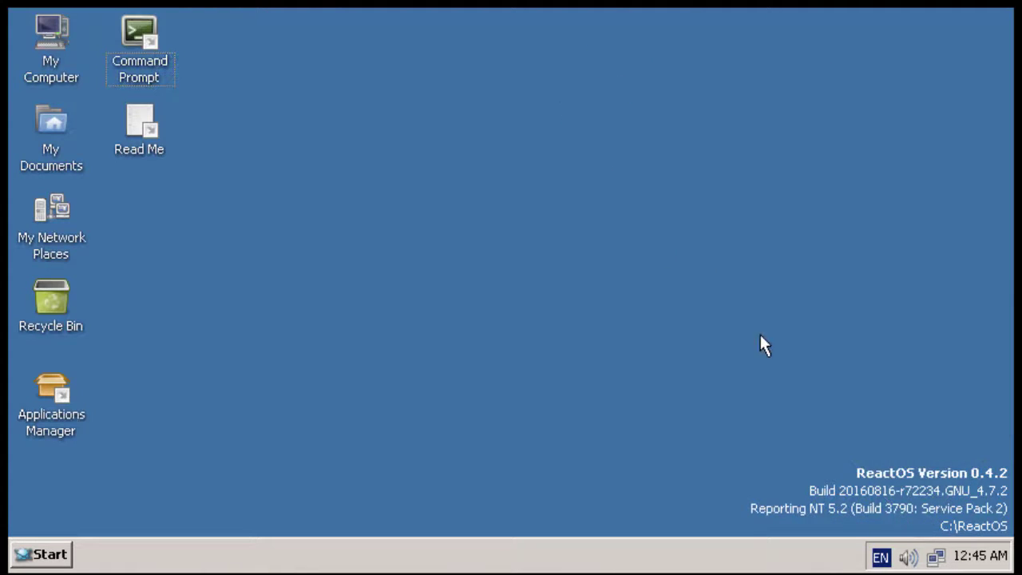
# Review the network connection's status and its TCP/IPv4 properties with the manual IP address option, and close everything without saving.
pyautogui.click(933, 563)
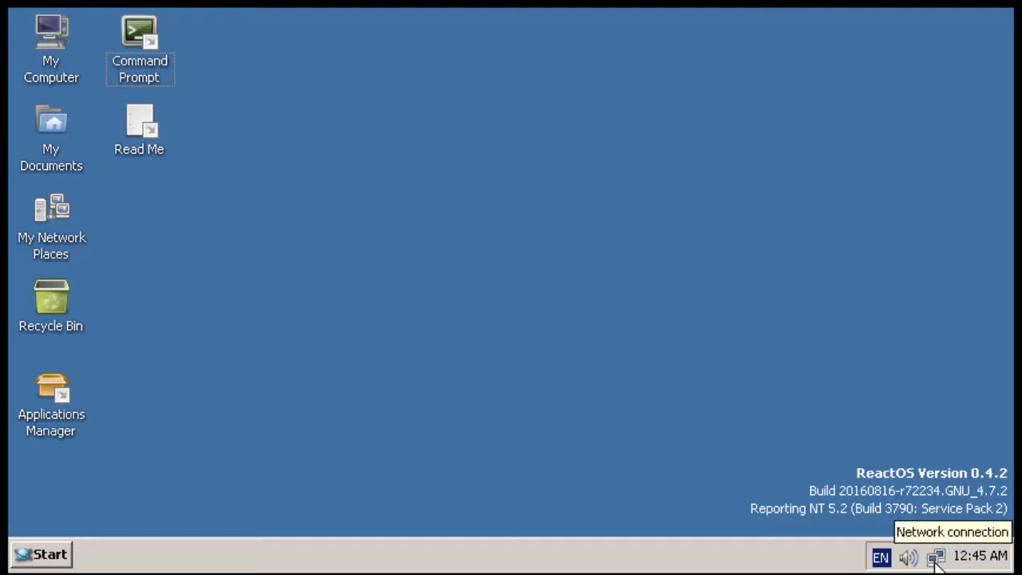
pyautogui.doubleClick(936, 562)
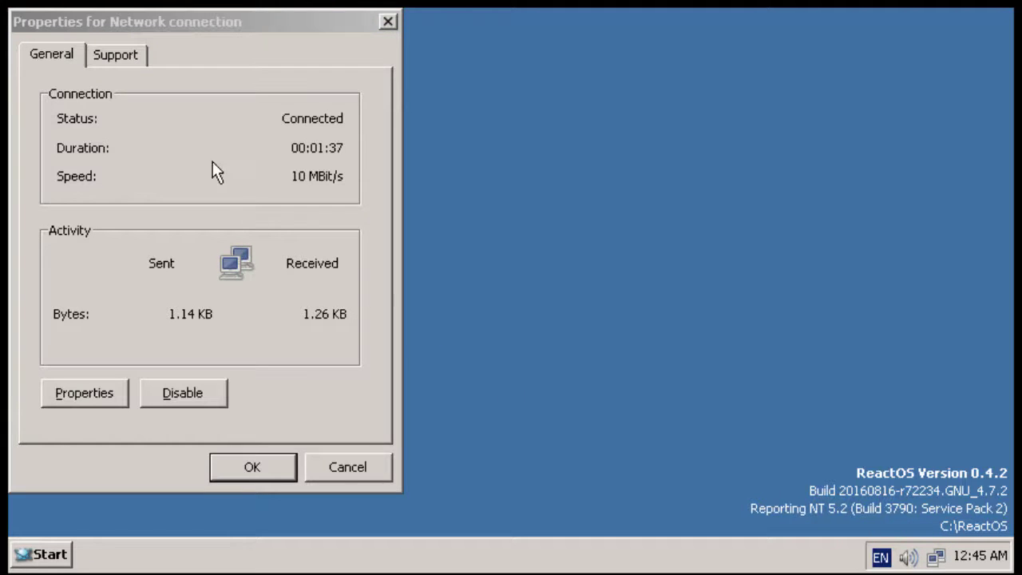
pyautogui.click(45, 63)
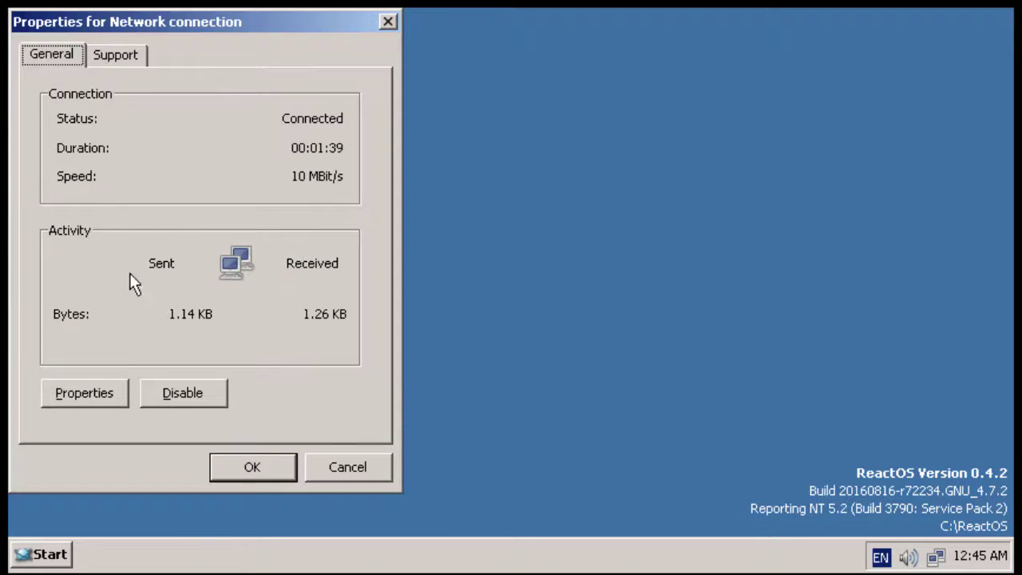
pyautogui.click(94, 403)
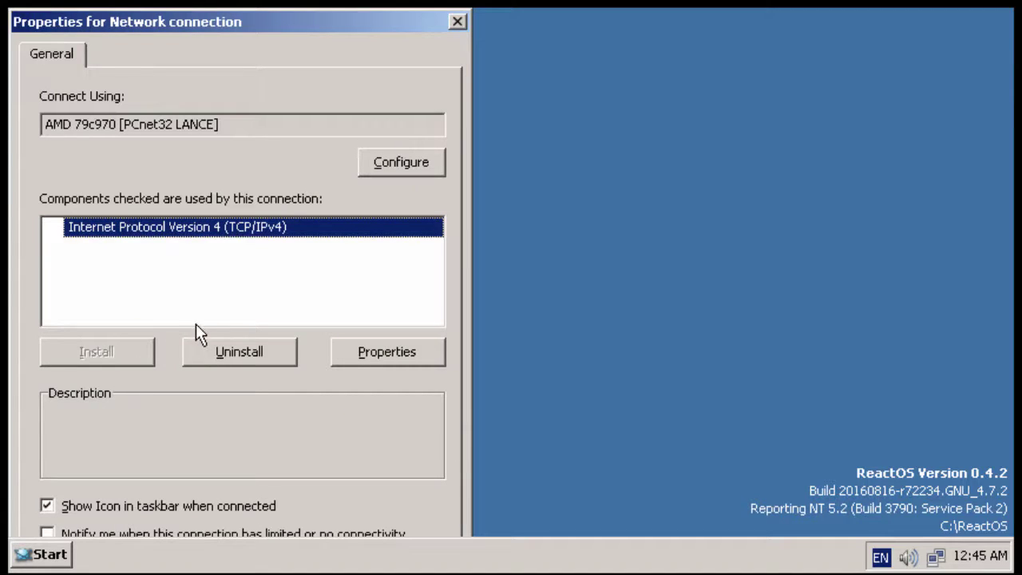
pyautogui.click(390, 359)
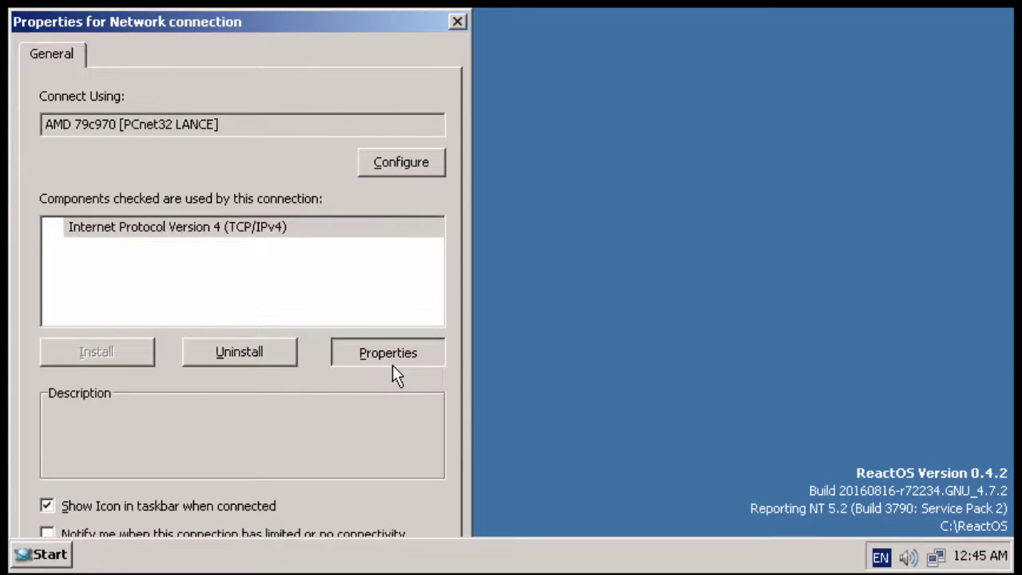
pyautogui.click(112, 201)
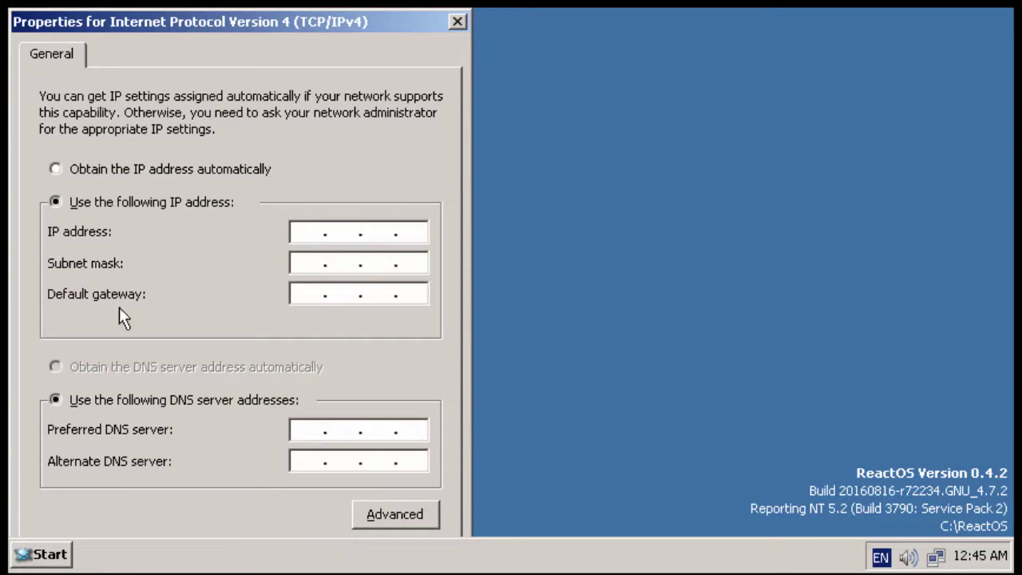
pyautogui.click(459, 23)
pyautogui.click(456, 23)
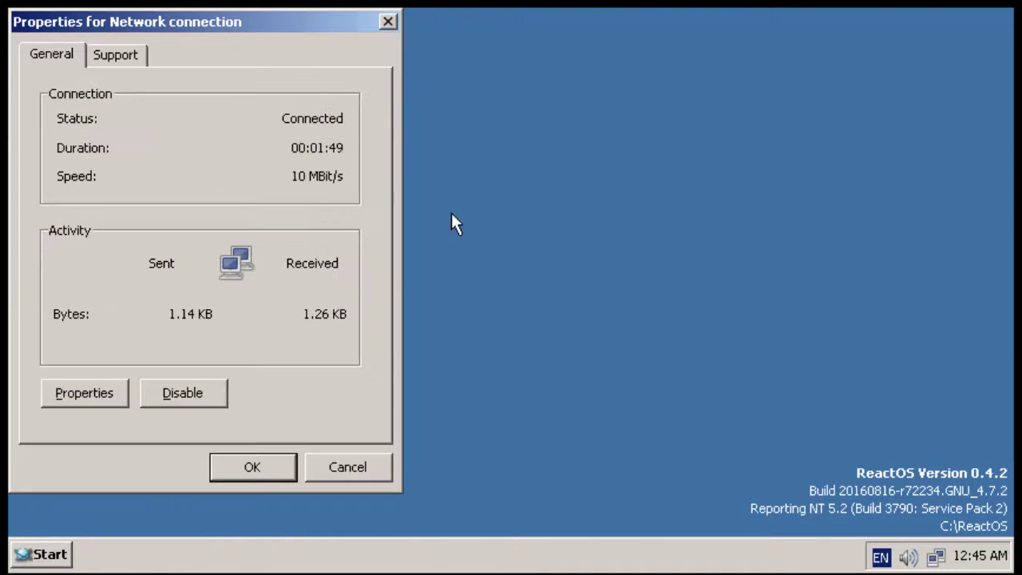
pyautogui.click(349, 464)
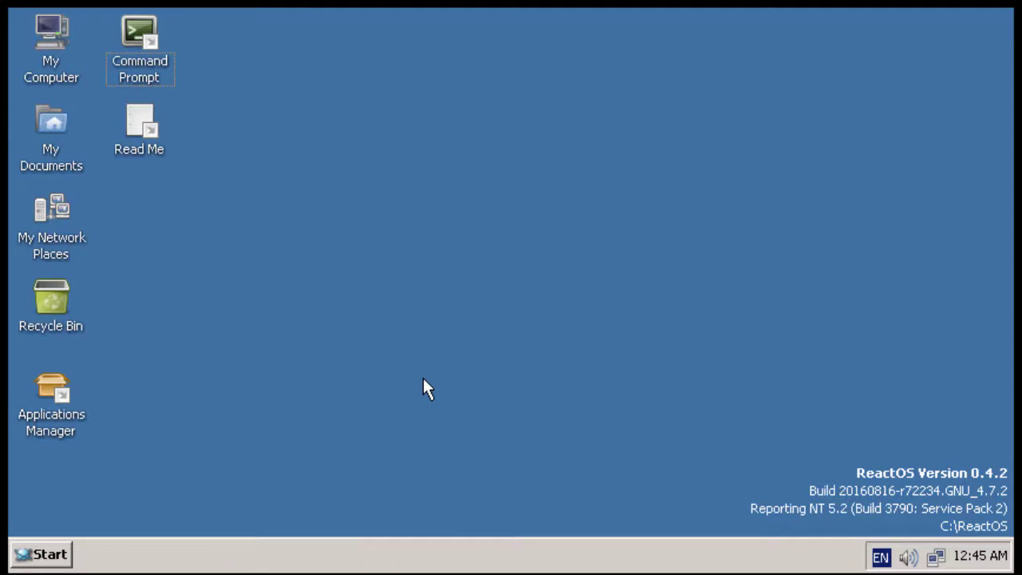
# Open the Service Manager, review the services and the actions offered for Printer Spooler, and close it without changes.
pyautogui.click(40, 553)
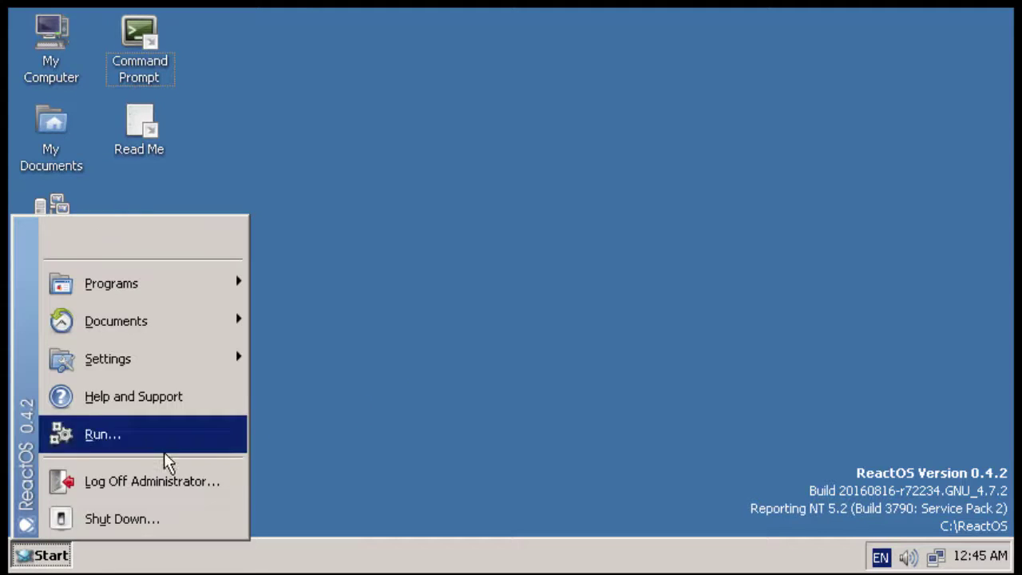
pyautogui.moveTo(199, 299)
pyautogui.moveTo(365, 296)
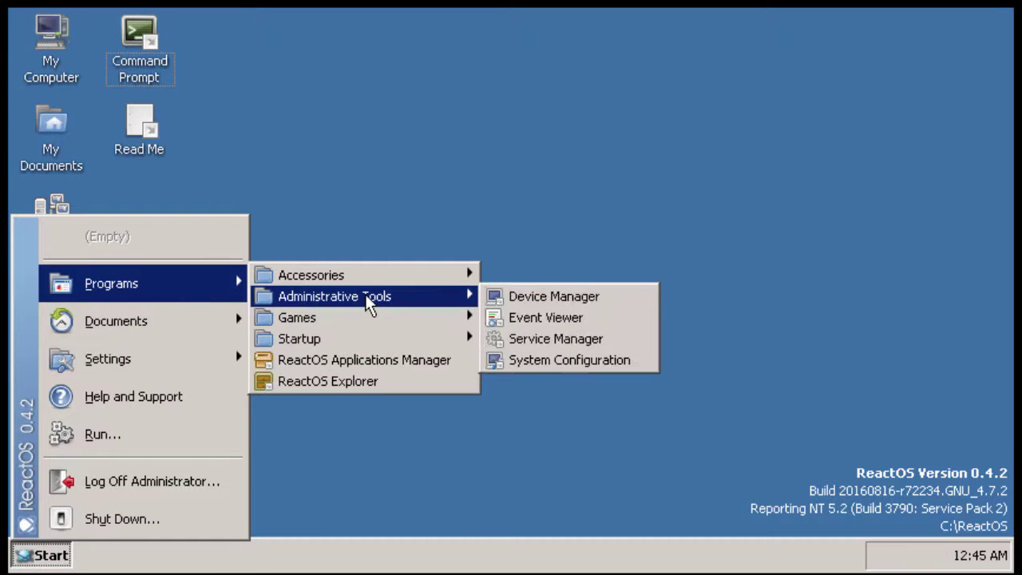
pyautogui.click(545, 345)
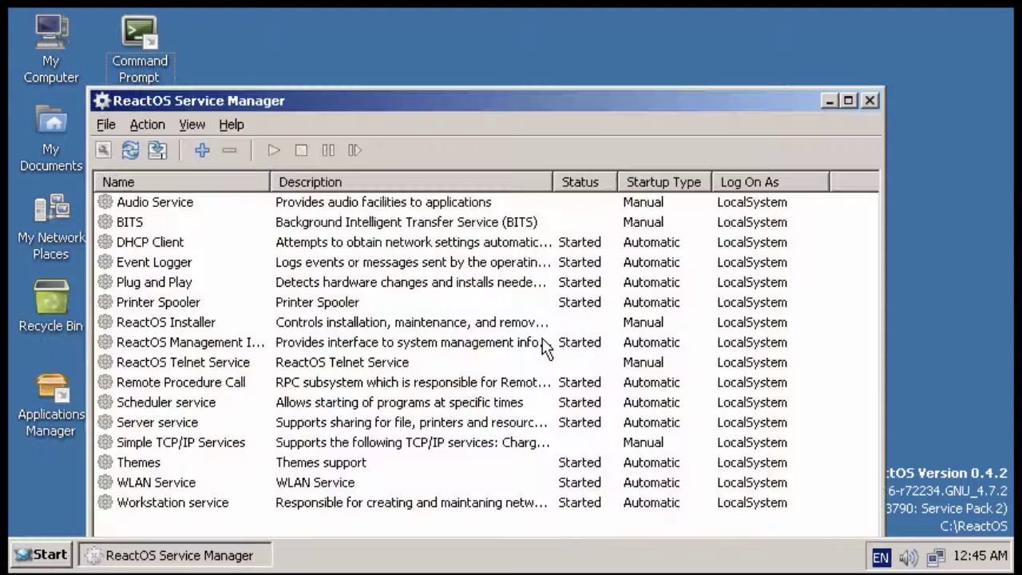
pyautogui.moveTo(466, 96); pyautogui.dragTo(460, 12)
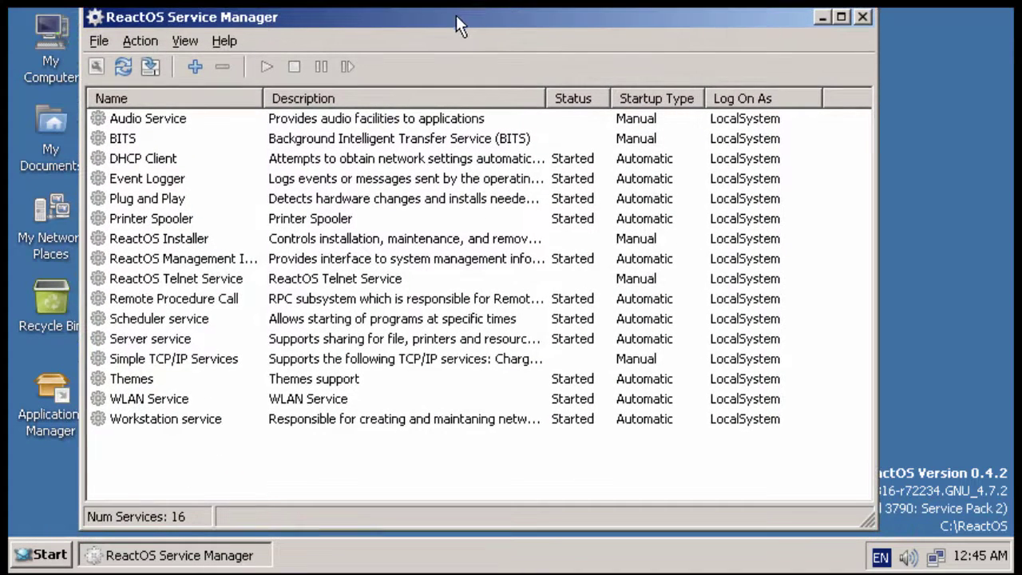
pyautogui.rightClick(168, 226)
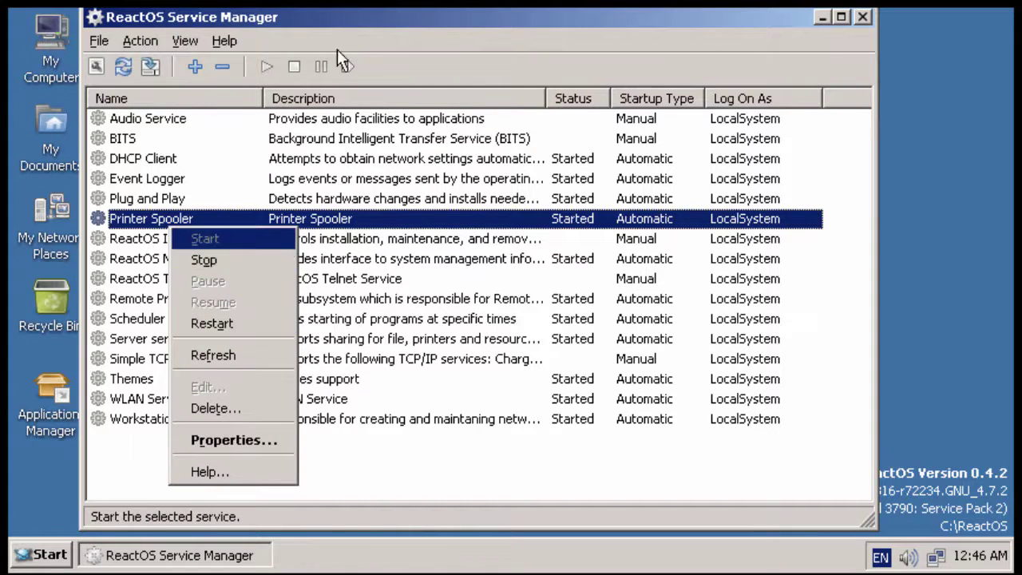
pyautogui.click(363, 39)
pyautogui.click(862, 17)
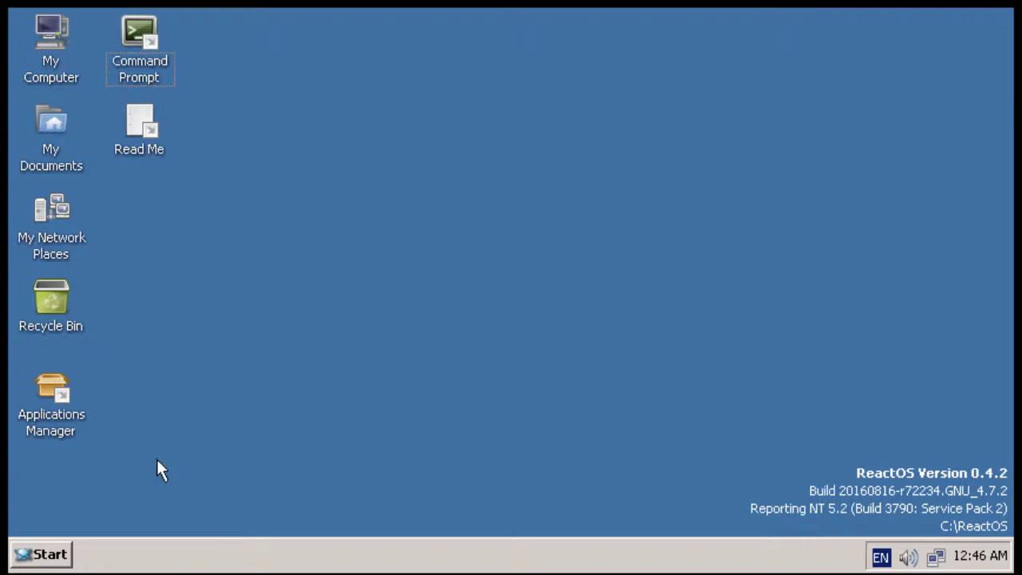
# Browse the installed programs, launch the Solitaire game to check it, and close it.
pyautogui.click(24, 552)
pyautogui.moveTo(182, 286)
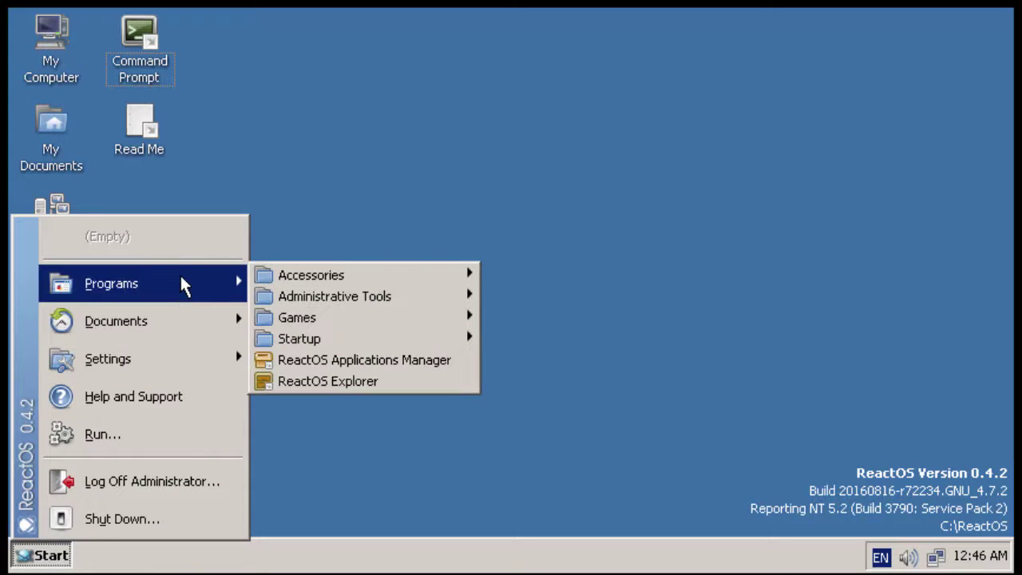
pyautogui.moveTo(331, 341)
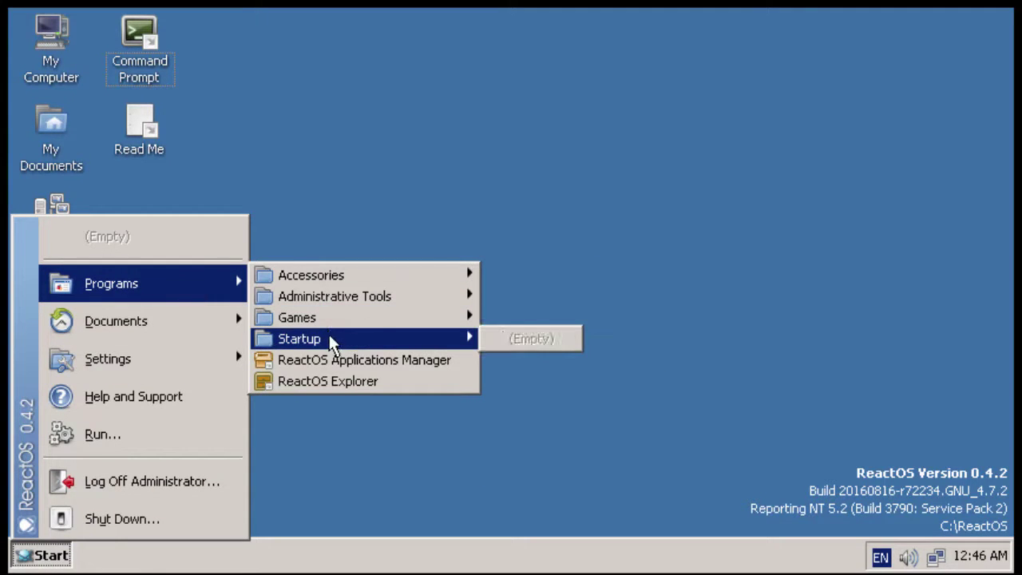
pyautogui.moveTo(332, 321)
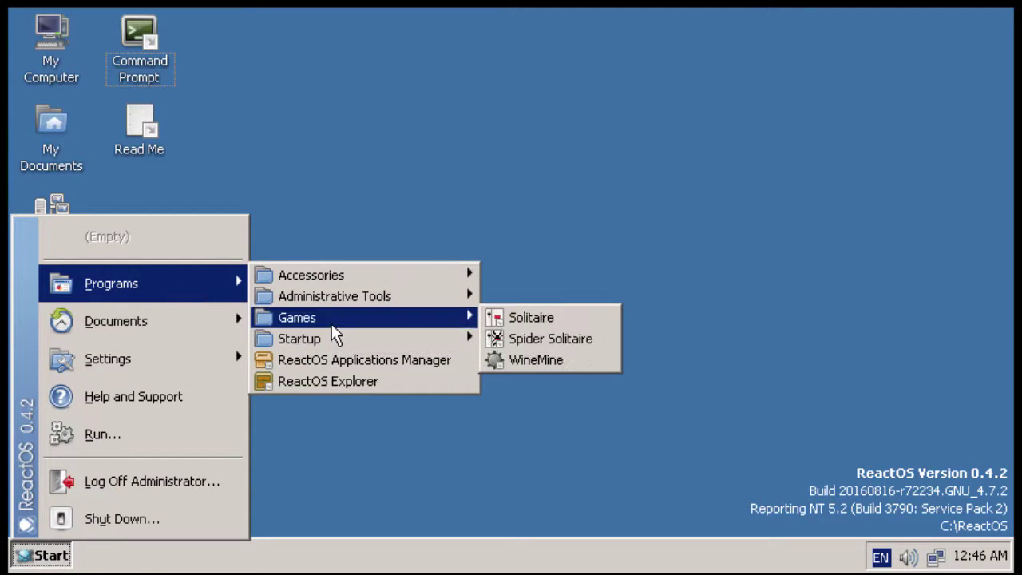
pyautogui.click(531, 319)
pyautogui.moveTo(522, 136); pyautogui.dragTo(511, 28)
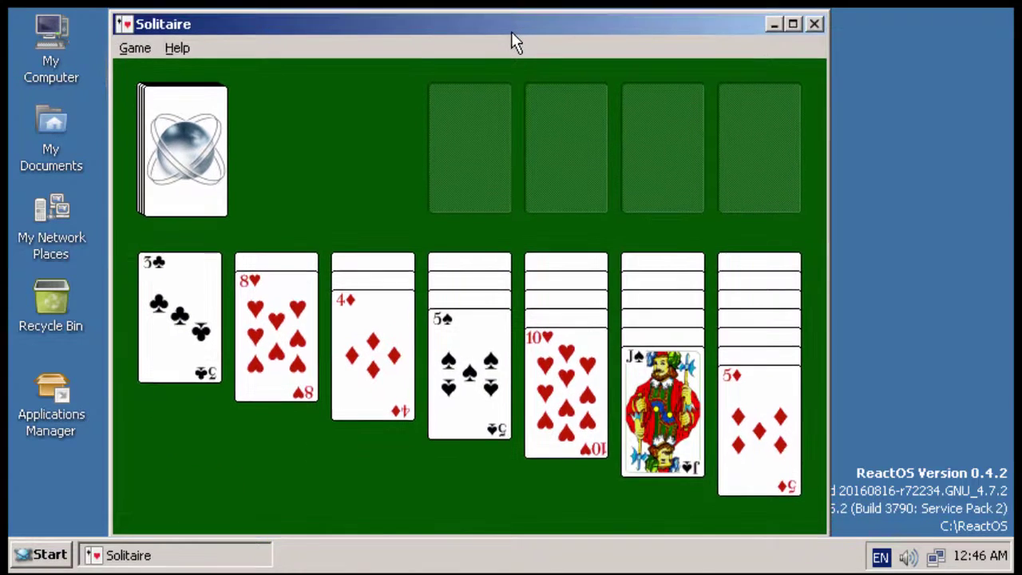
pyautogui.click(815, 24)
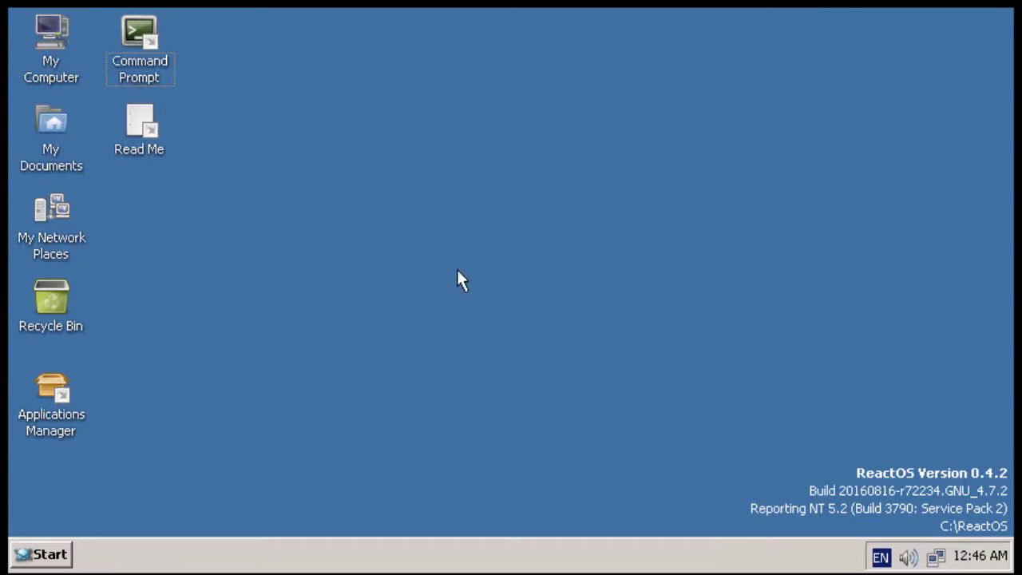
# Open the ReactOS Applications Manager, update its database, and review the installed applications and updates.
pyautogui.click(65, 554)
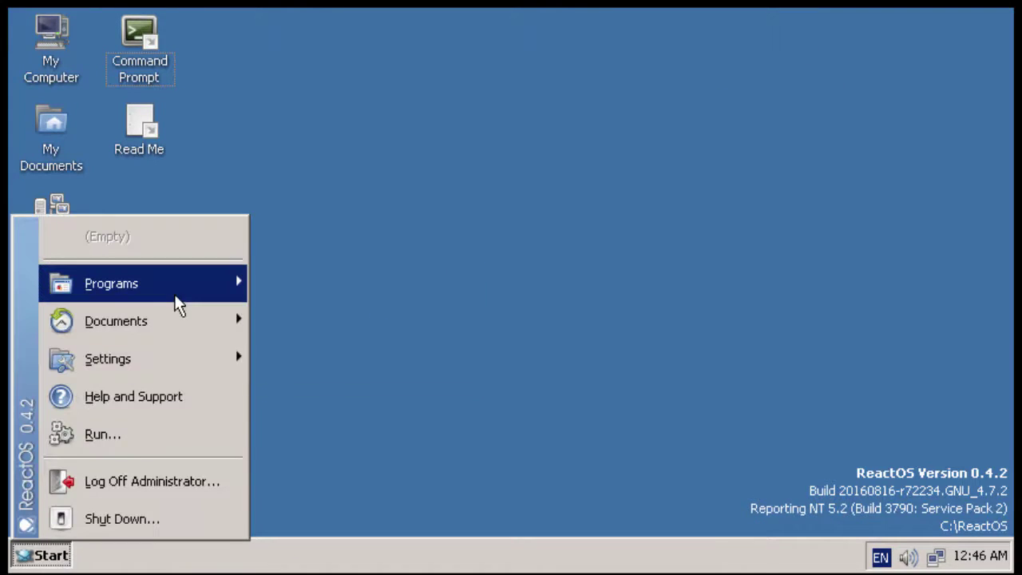
pyautogui.moveTo(174, 292)
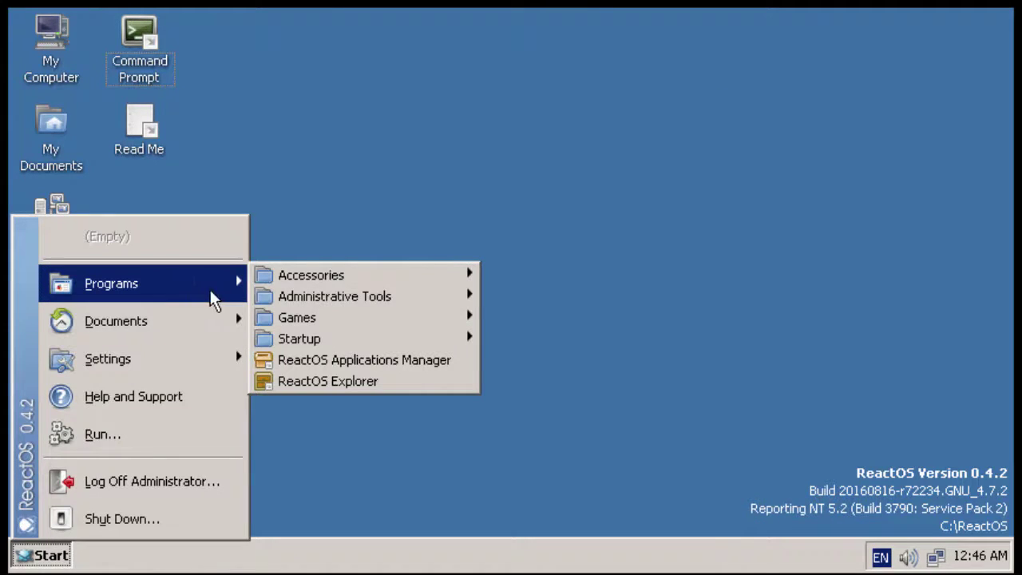
pyautogui.click(376, 363)
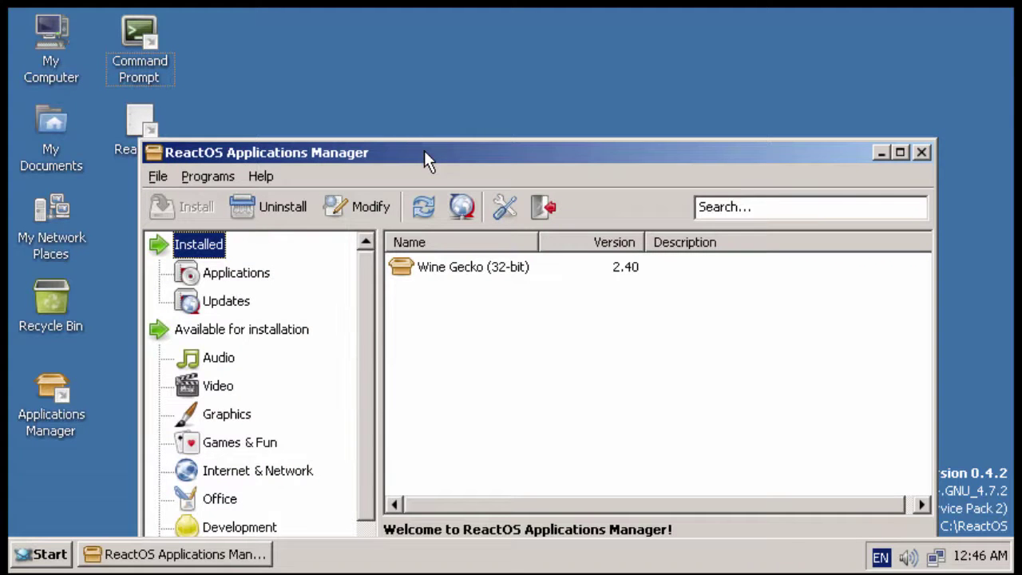
pyautogui.moveTo(425, 152); pyautogui.dragTo(374, 29)
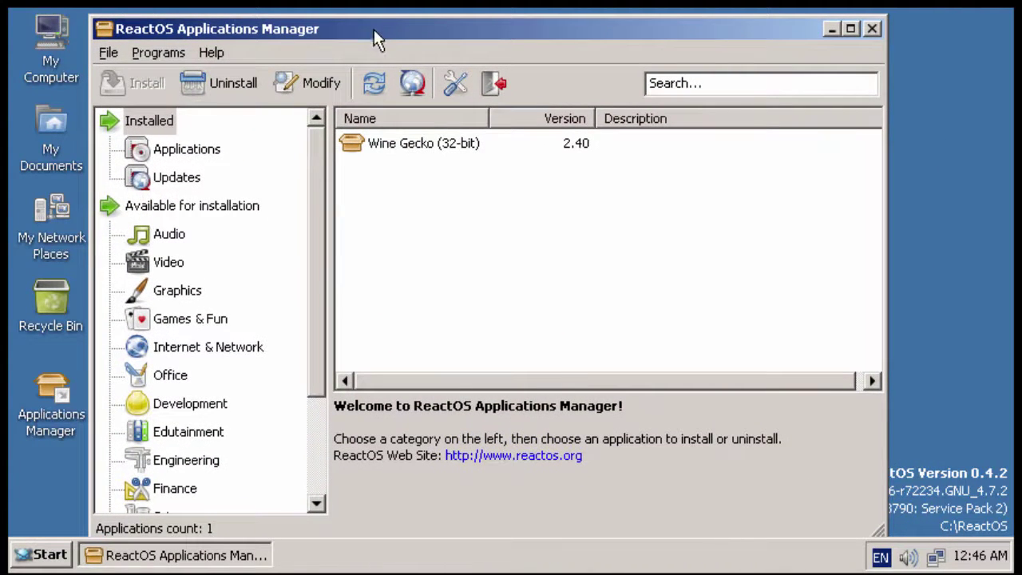
pyautogui.click(144, 120)
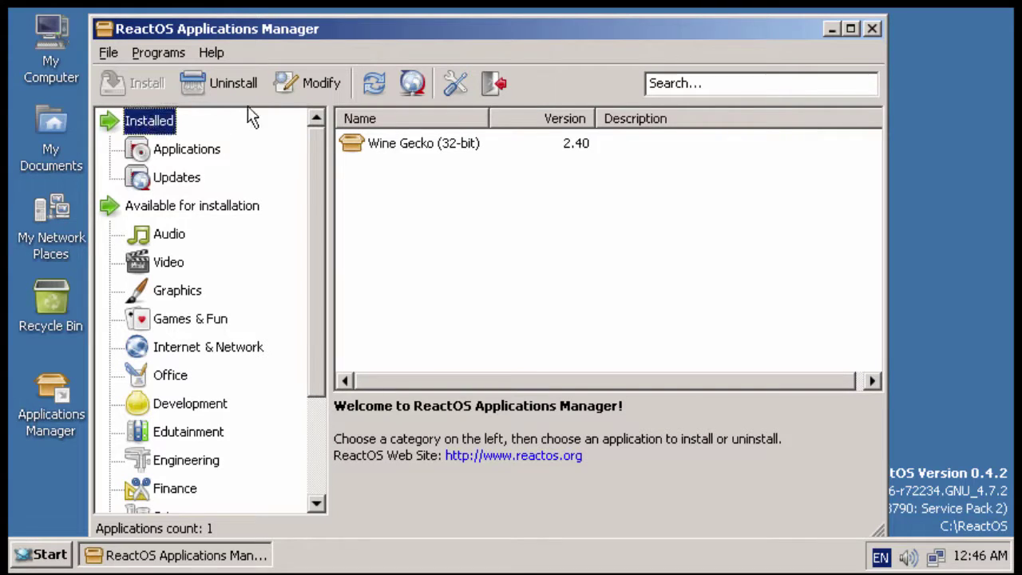
pyautogui.click(407, 86)
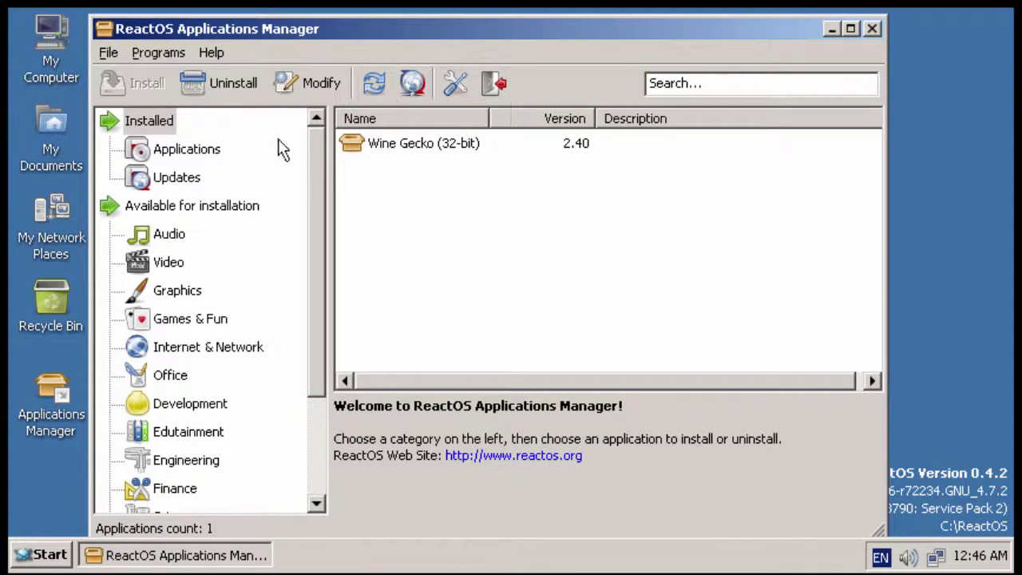
pyautogui.click(190, 158)
pyautogui.click(163, 191)
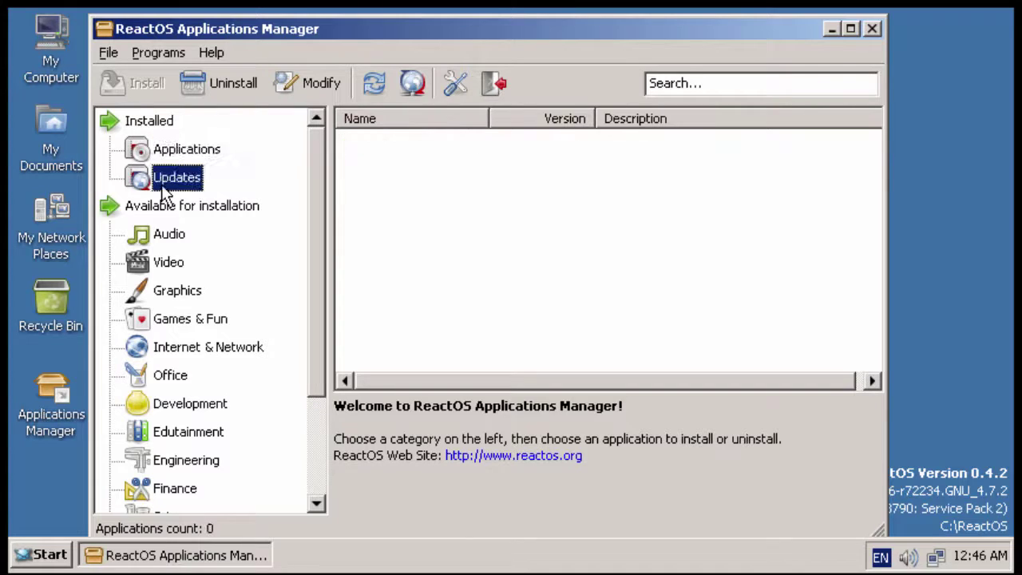
# Start installing VLC media player 2.2.2 from the Video category of available applications.
pyautogui.click(166, 267)
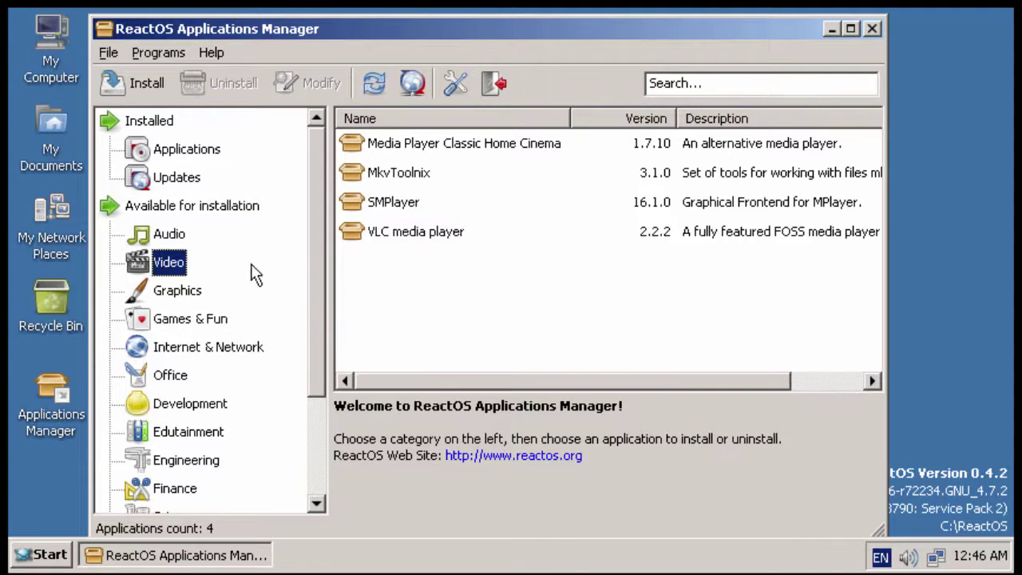
pyautogui.click(417, 237)
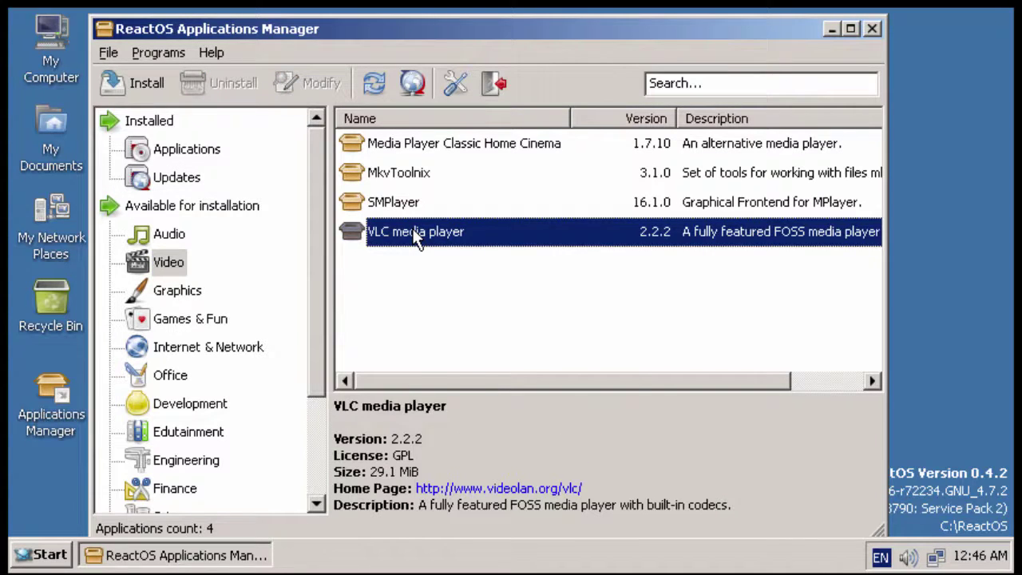
pyautogui.rightClick(415, 238)
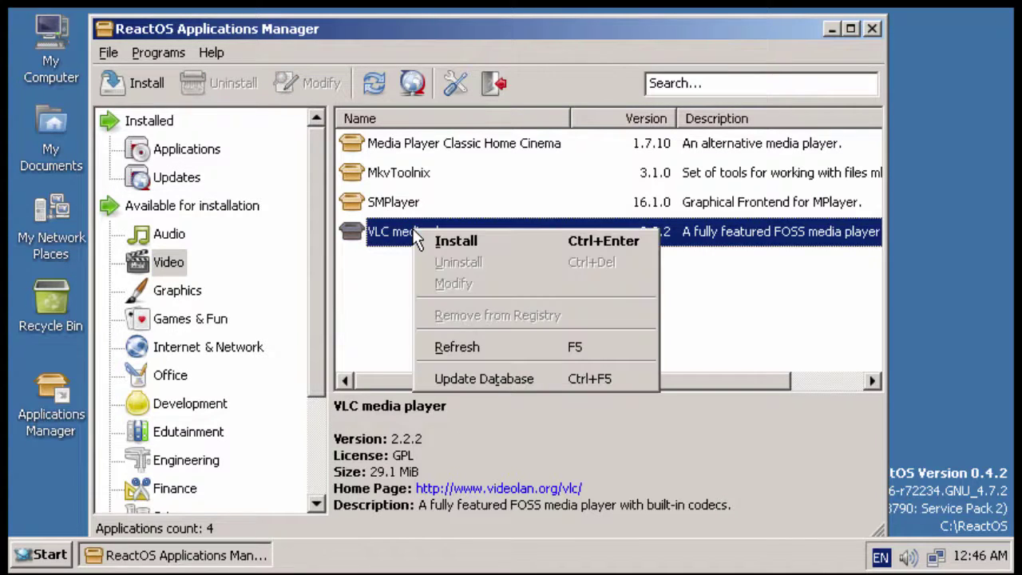
pyautogui.click(483, 244)
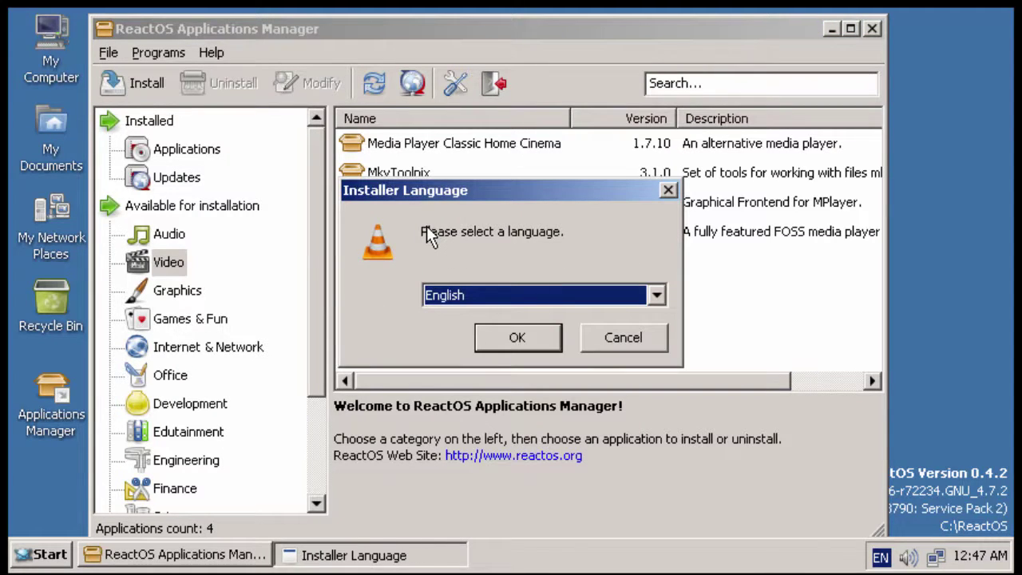
# Complete the VLC setup in English with the destination C:\Program Files\VideoLAN\VLC, and run VLC media player on finishing.
pyautogui.click(490, 296)
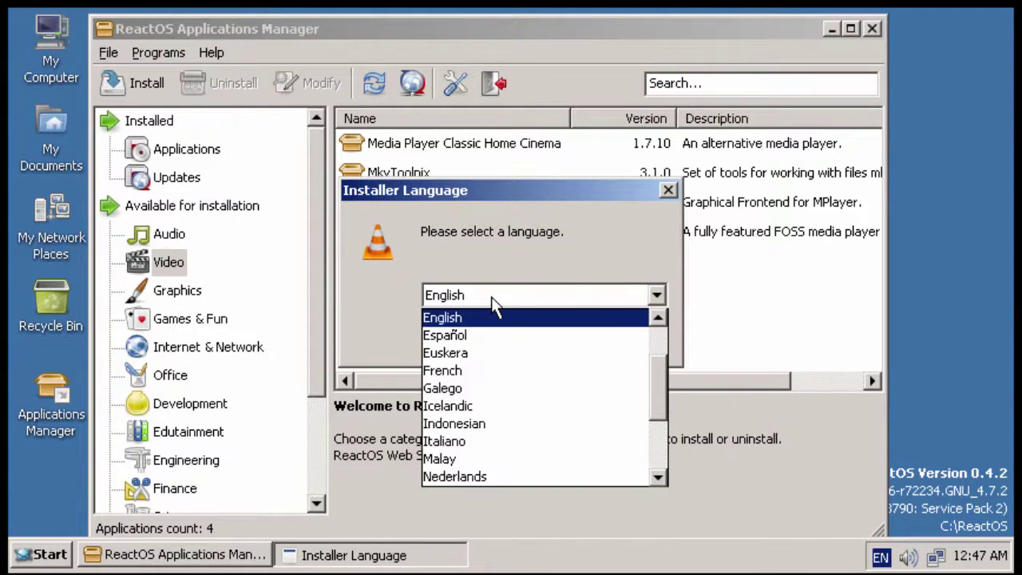
pyautogui.click(491, 296)
pyautogui.click(518, 338)
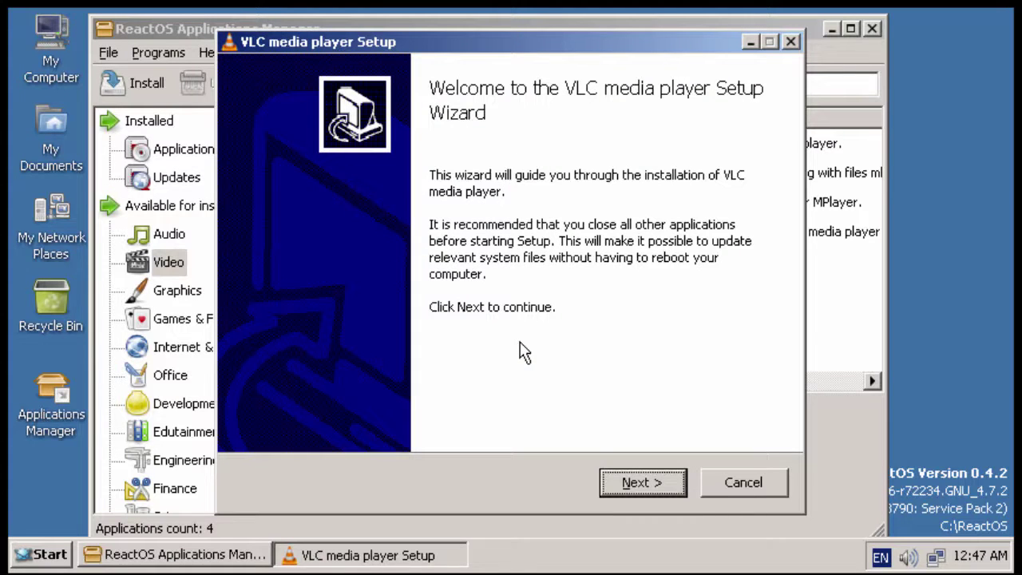
pyautogui.click(638, 488)
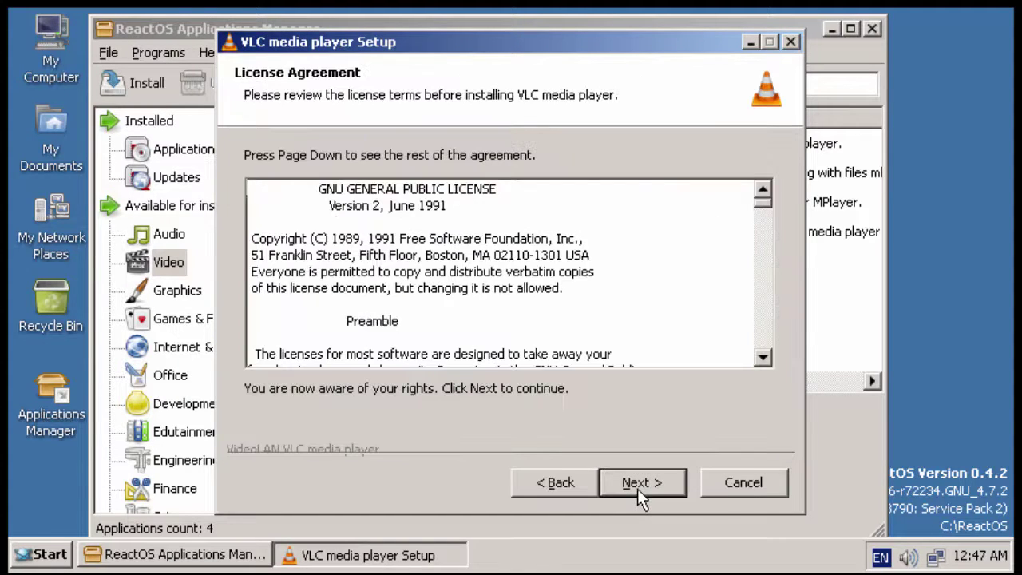
pyautogui.click(637, 488)
pyautogui.click(637, 489)
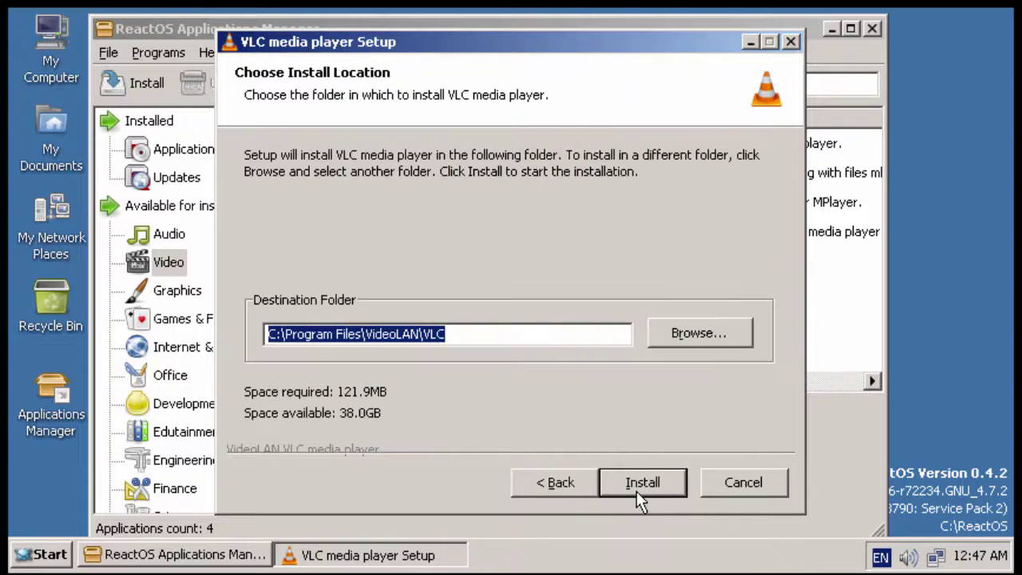
pyautogui.click(637, 491)
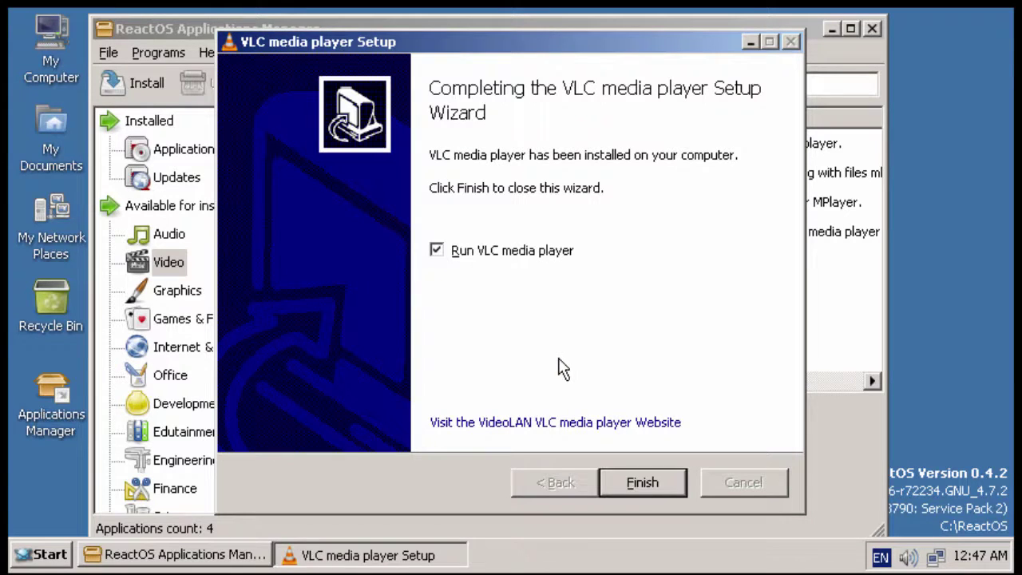
pyautogui.click(643, 483)
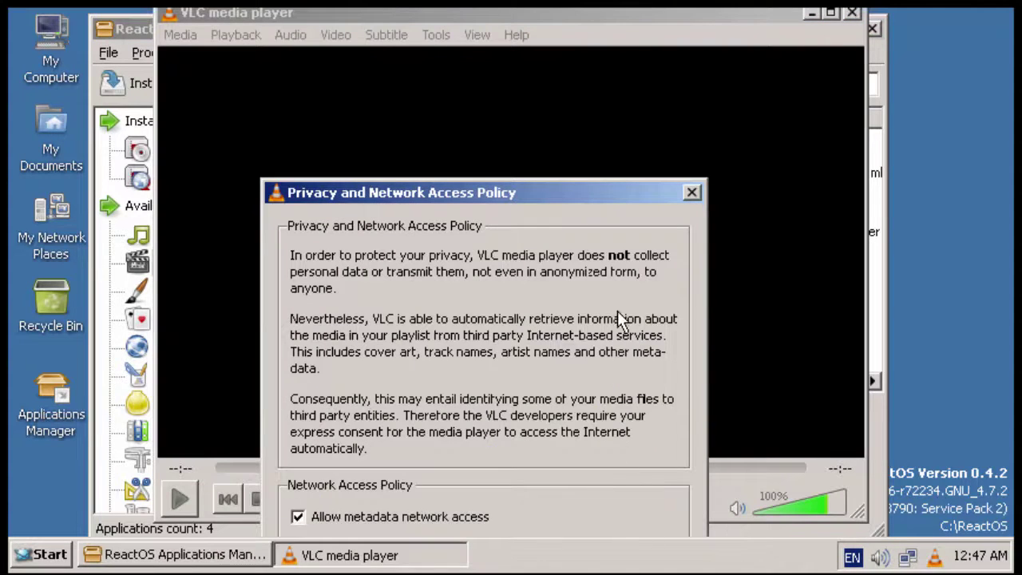
# Dismiss VLC's Privacy and Network Access Policy, check the player window, and close VLC media player.
pyautogui.click(692, 193)
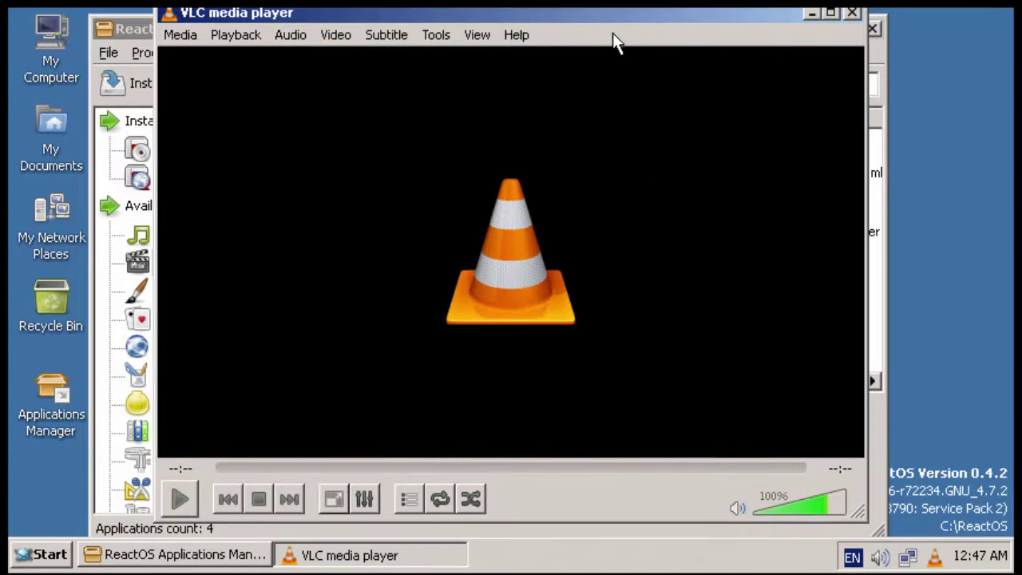
pyautogui.moveTo(614, 18); pyautogui.dragTo(597, 44)
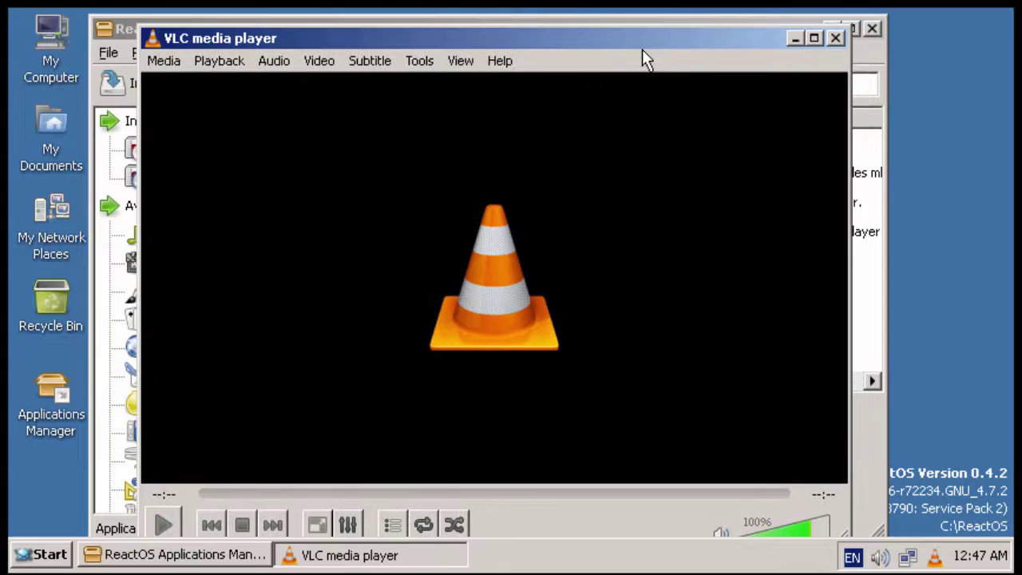
pyautogui.click(836, 38)
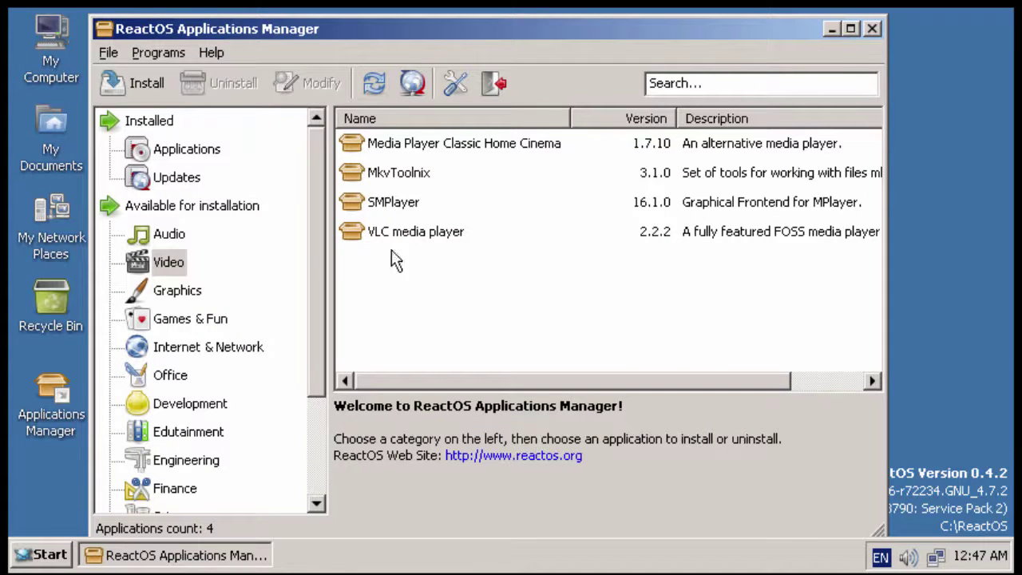
# Start installing Mozilla Firefox 28 from the Internet & Network category of available applications.
pyautogui.click(176, 291)
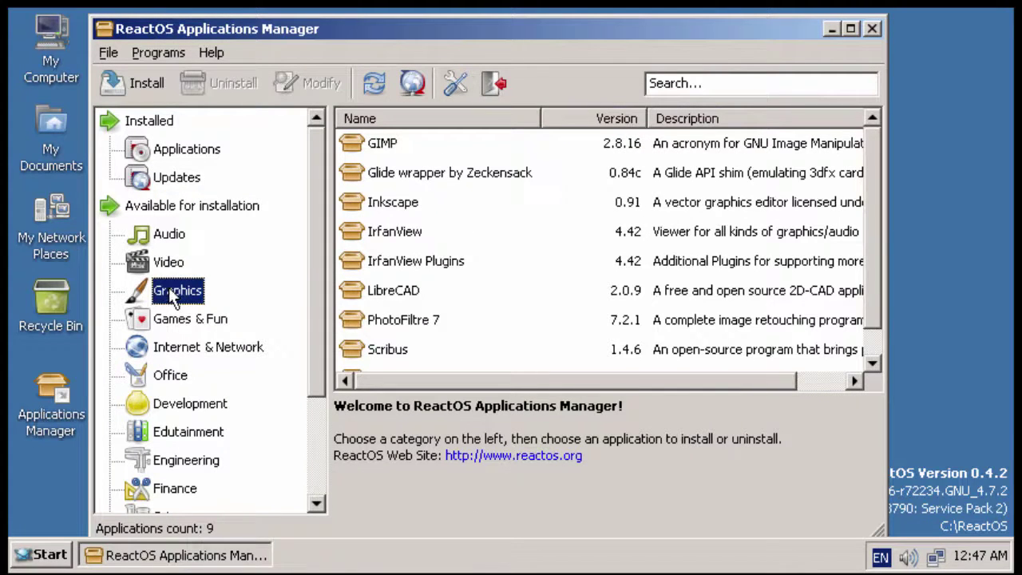
pyautogui.click(166, 354)
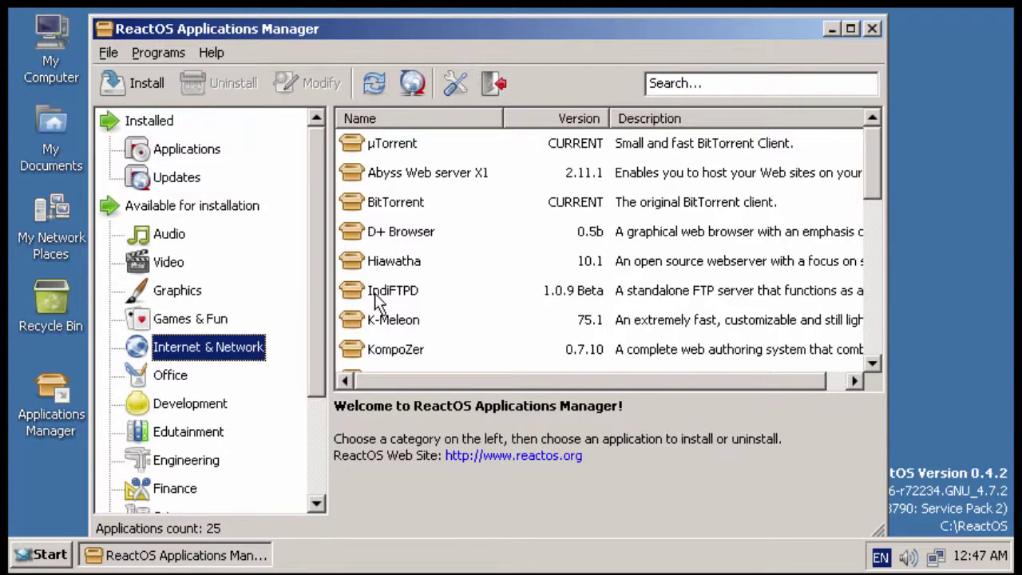
pyautogui.scroll(-2, 421, 302)
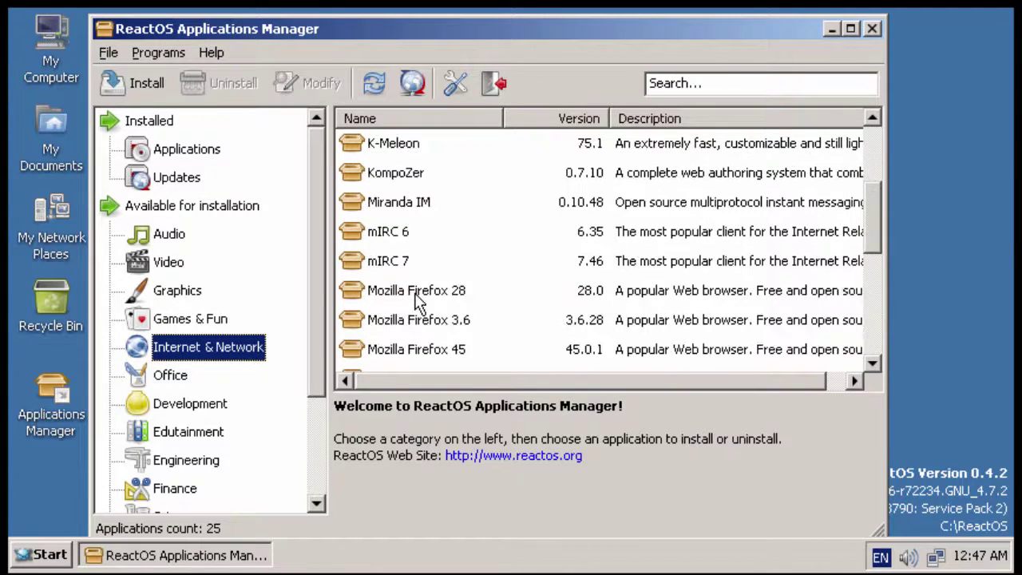
pyautogui.click(418, 302)
pyautogui.rightClick(453, 297)
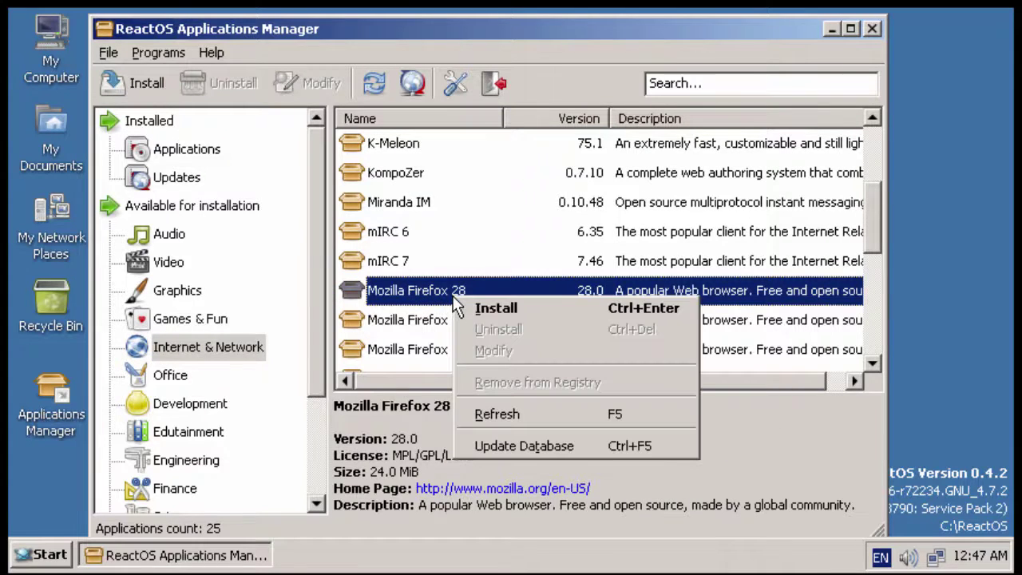
pyautogui.click(532, 308)
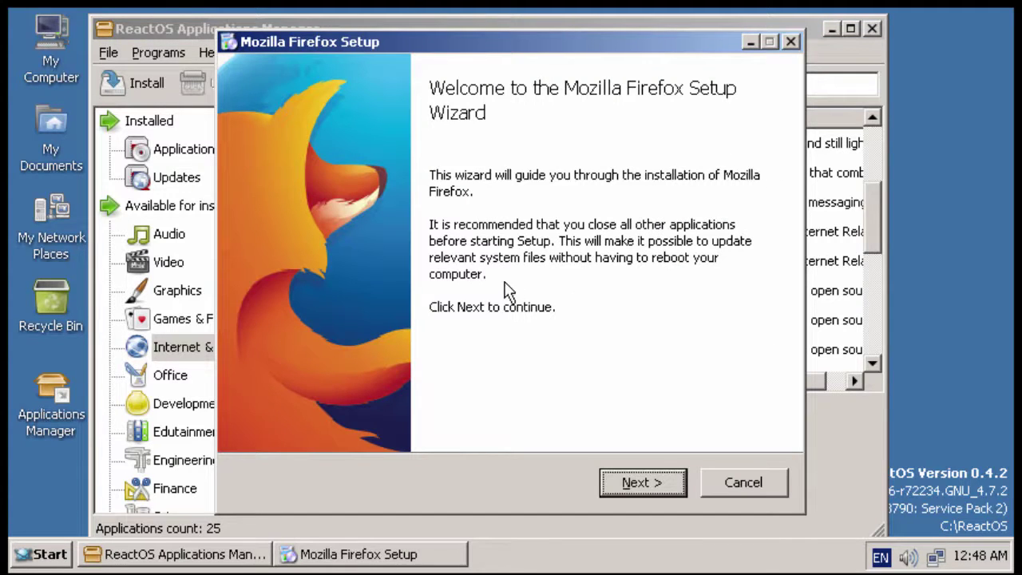
# Complete the Standard Firefox setup in C:\Program Files\Mozilla Firefox as the default web browser, and launch Firefox on finishing.
pyautogui.click(645, 483)
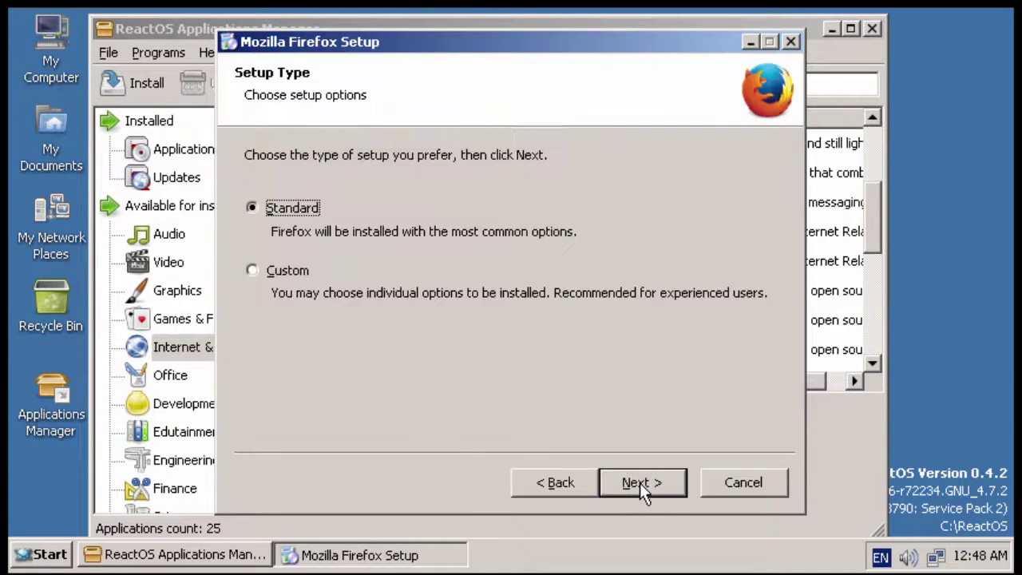
pyautogui.click(652, 482)
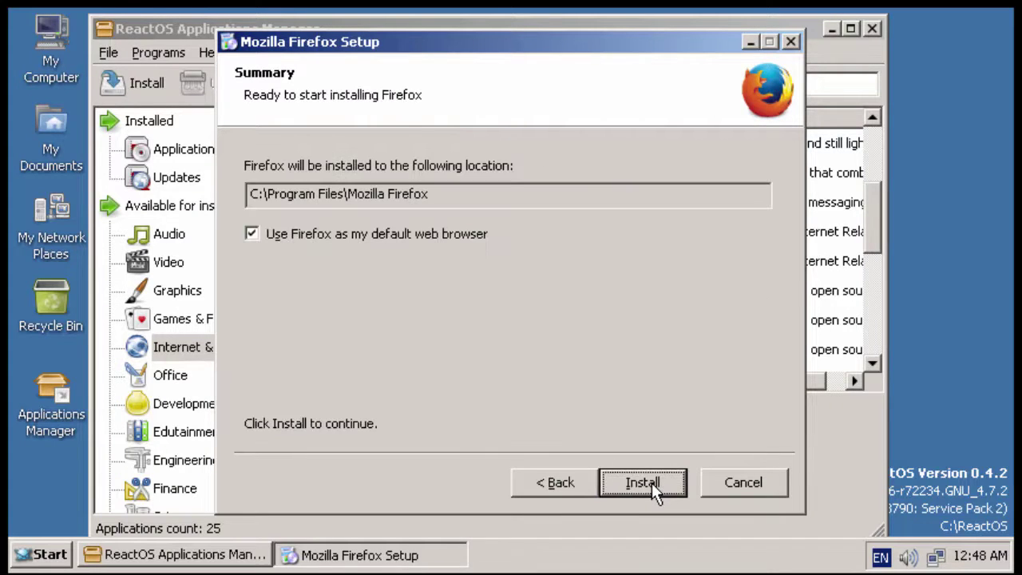
pyautogui.click(651, 482)
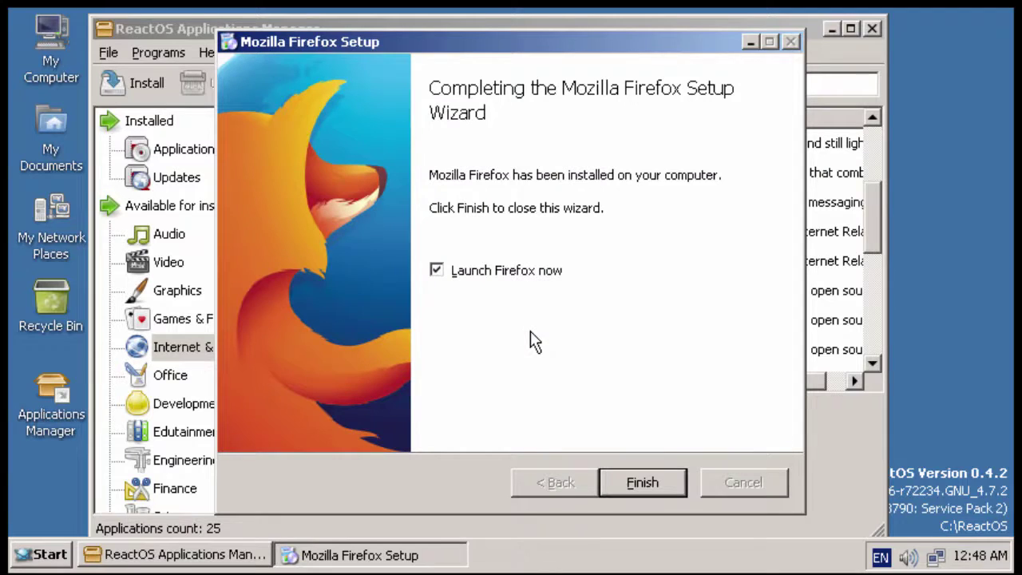
pyautogui.click(649, 484)
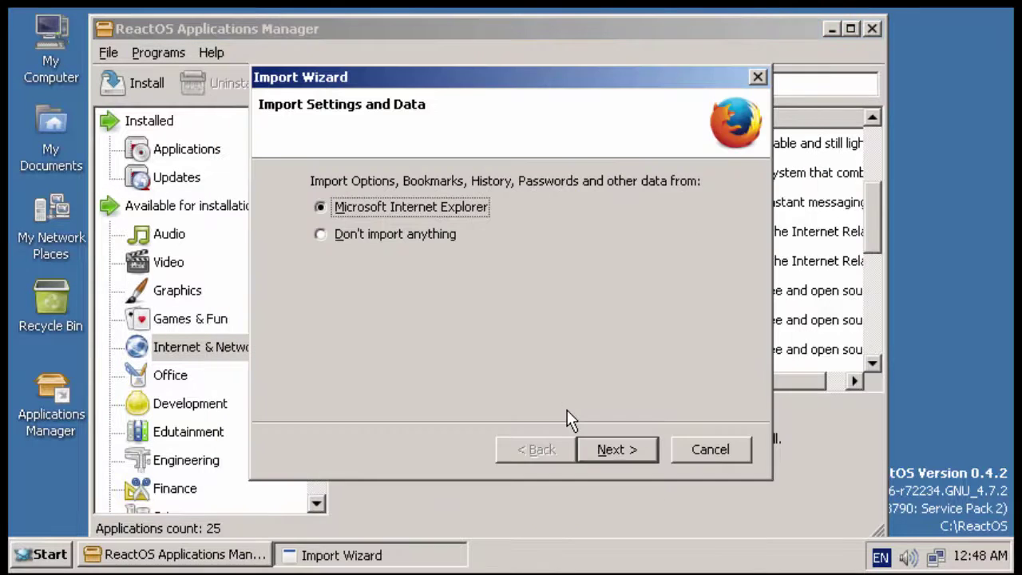
# Import the Microsoft Internet Explorer settings and data into Firefox, and close the browser with both its tabs.
pyautogui.click(629, 449)
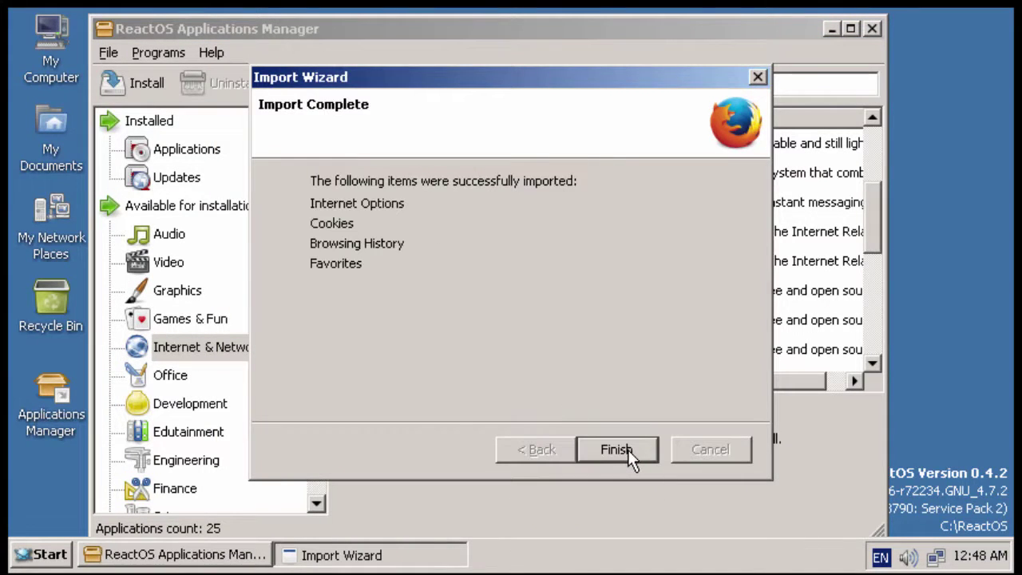
pyautogui.click(627, 450)
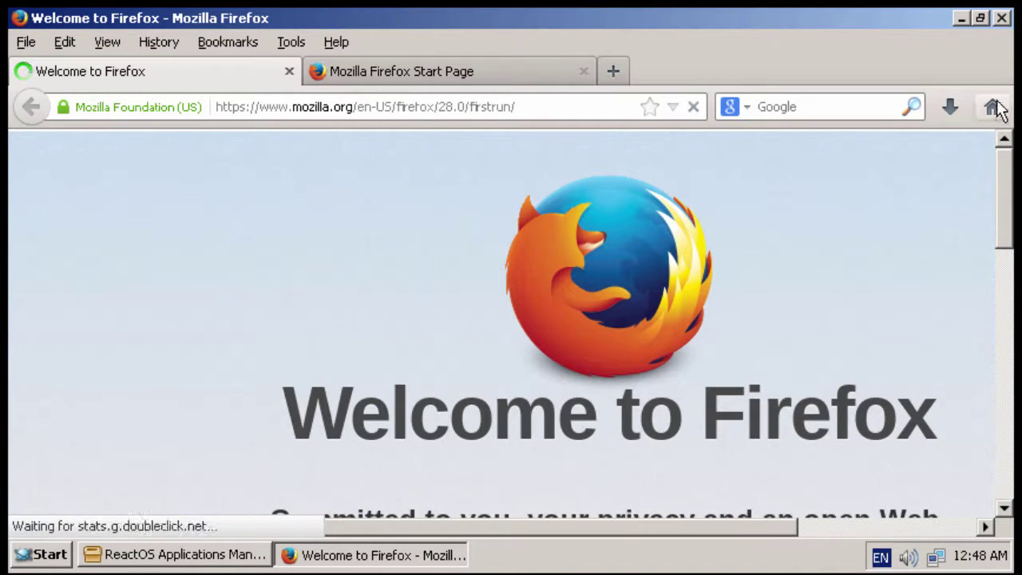
pyautogui.click(1002, 18)
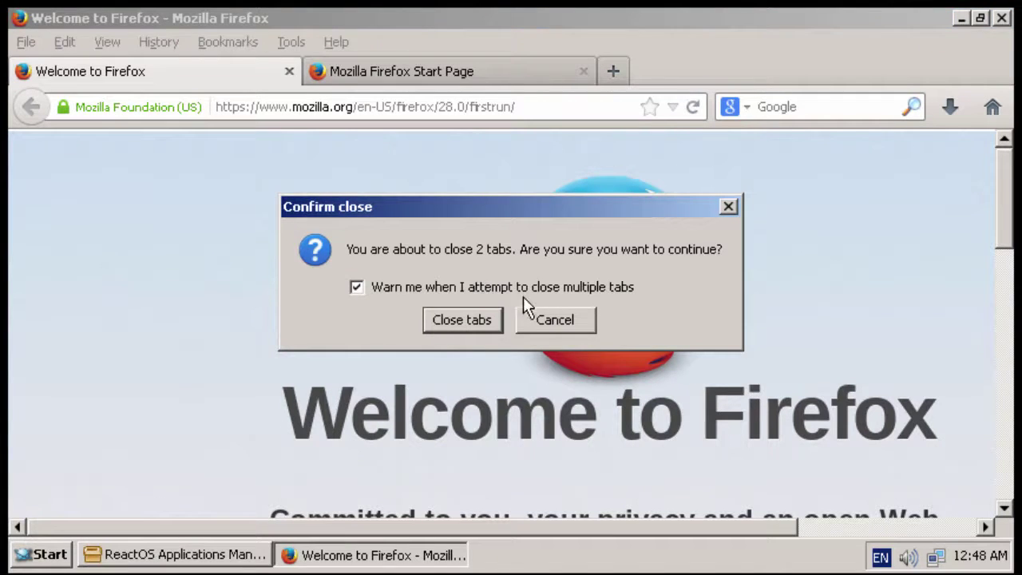
pyautogui.click(459, 327)
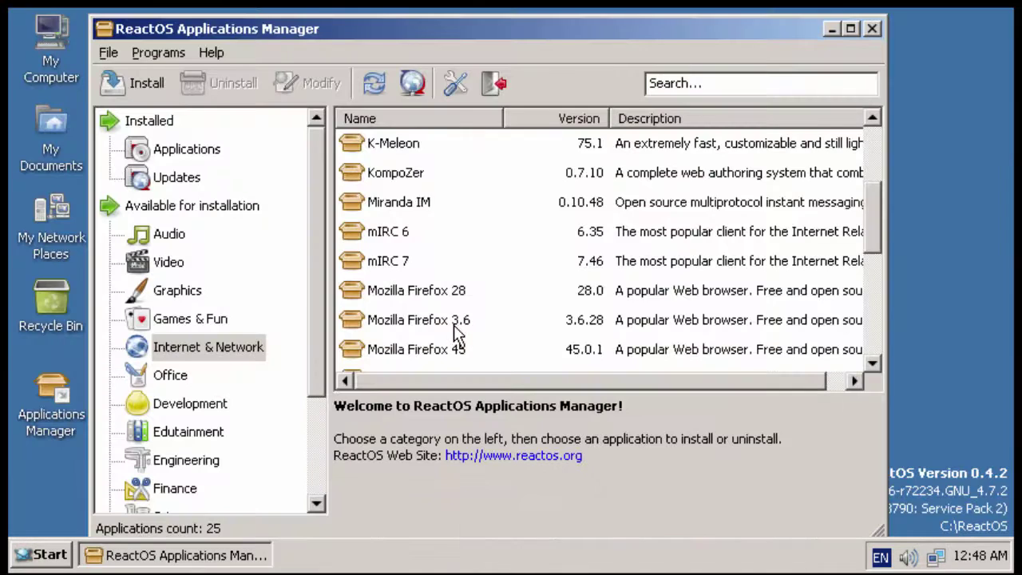
# Check the LibreOffice details in the Office category, look over the remaining categories, and close the Applications Manager.
pyautogui.click(171, 374)
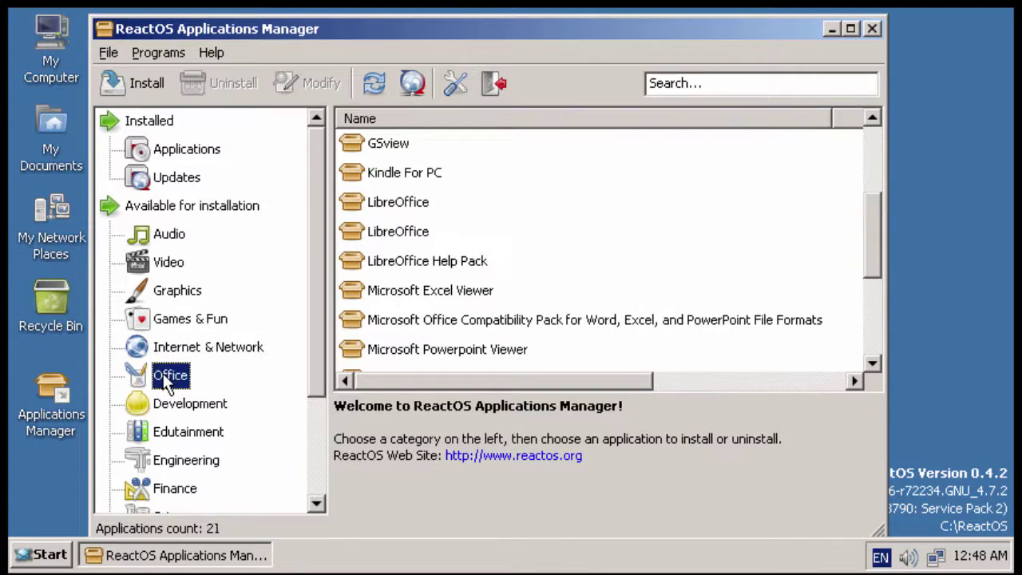
pyautogui.click(413, 234)
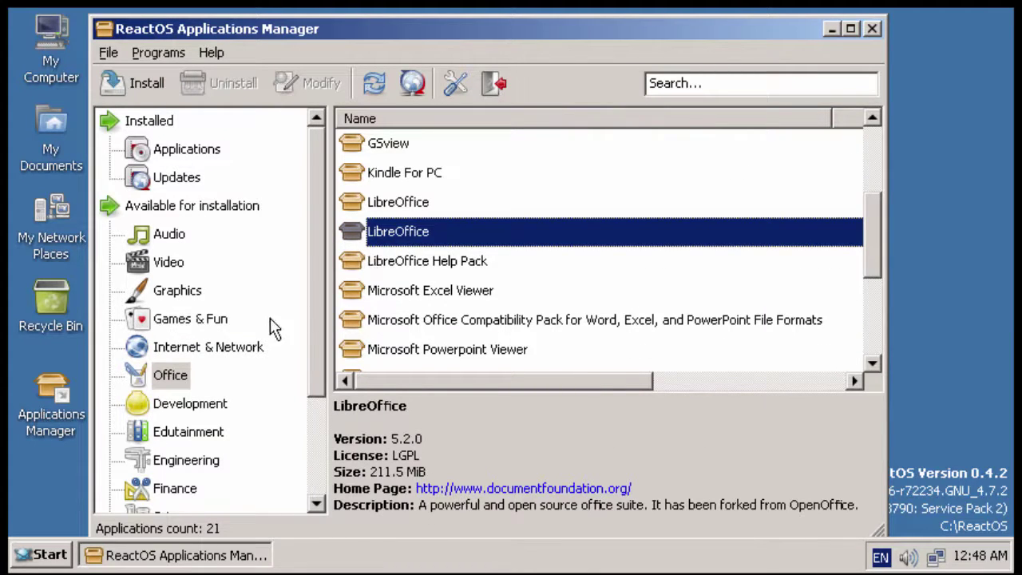
pyautogui.scroll(-2, 237, 359)
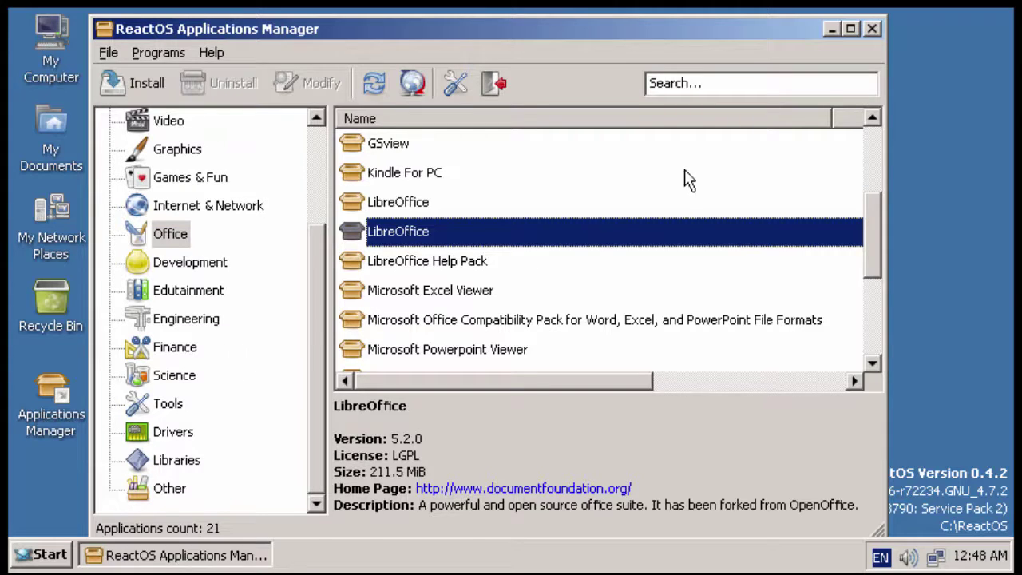
pyautogui.click(873, 29)
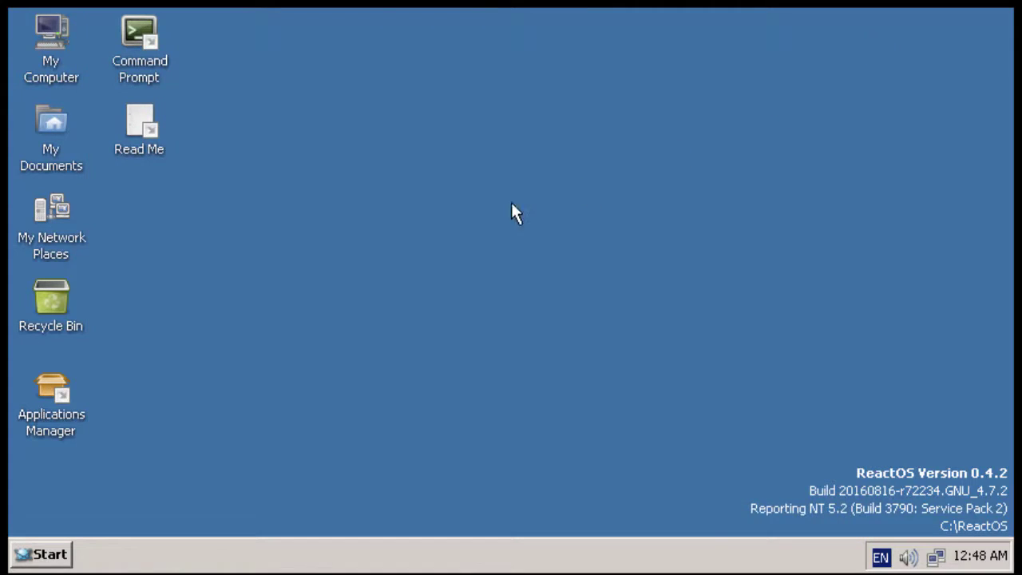
# Open System Configuration from the Administrative Tools, review its SYSTEM.INI, FREELDR.INI, Services, Startup and Tools pages, and close it.
pyautogui.click(48, 560)
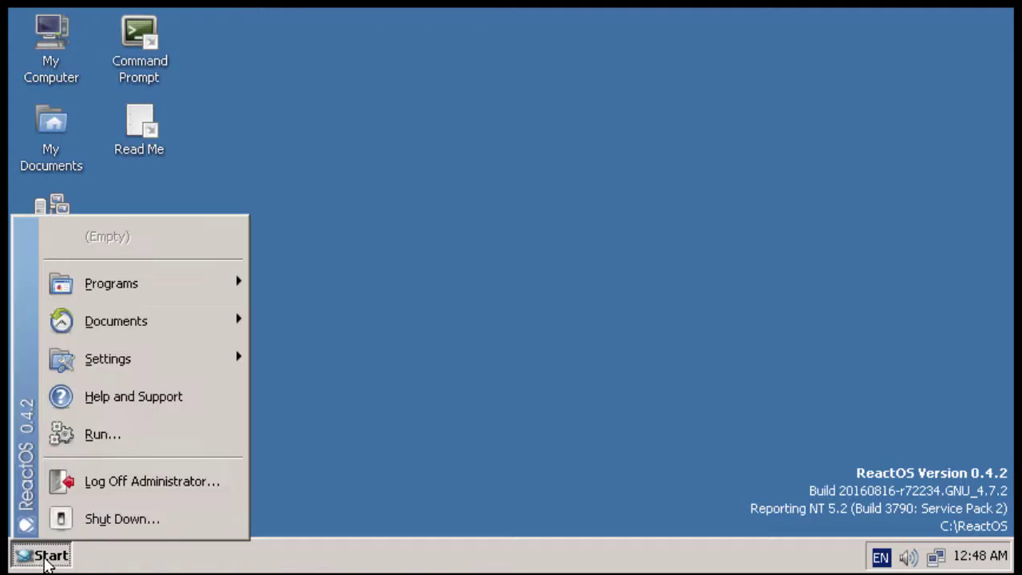
pyautogui.moveTo(182, 282)
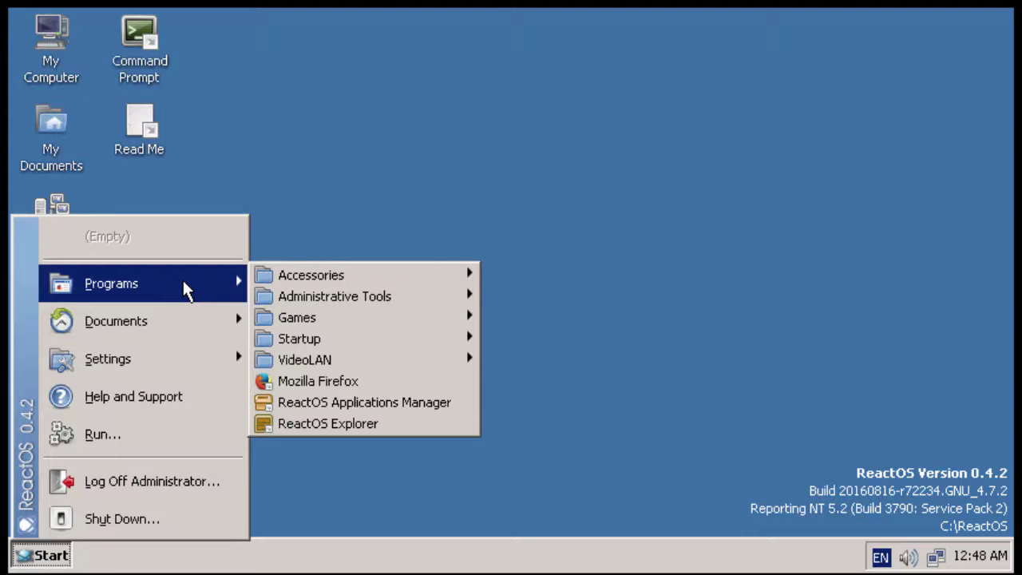
pyautogui.moveTo(317, 304)
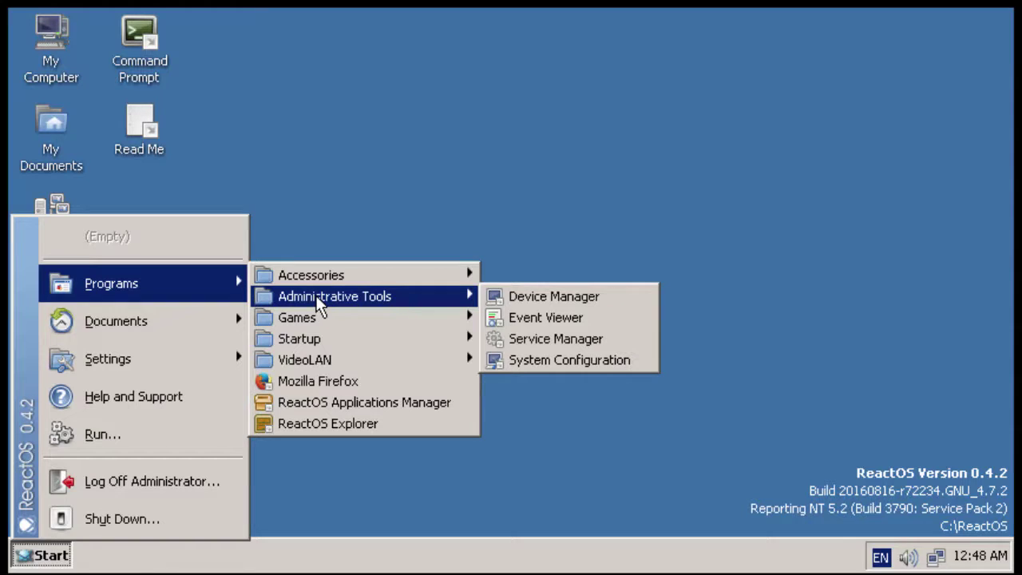
pyautogui.click(554, 359)
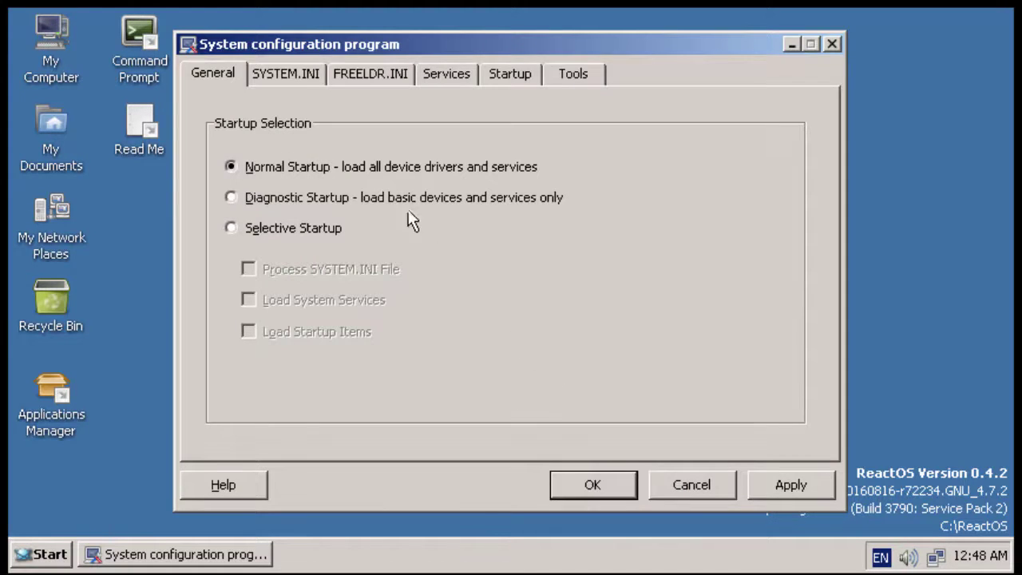
pyautogui.click(283, 72)
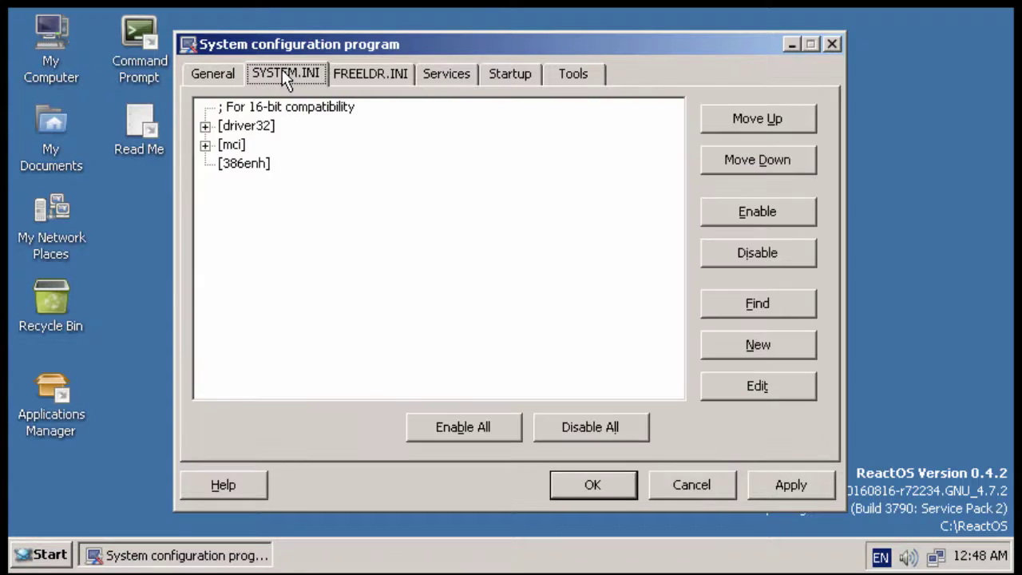
pyautogui.click(361, 85)
pyautogui.click(452, 74)
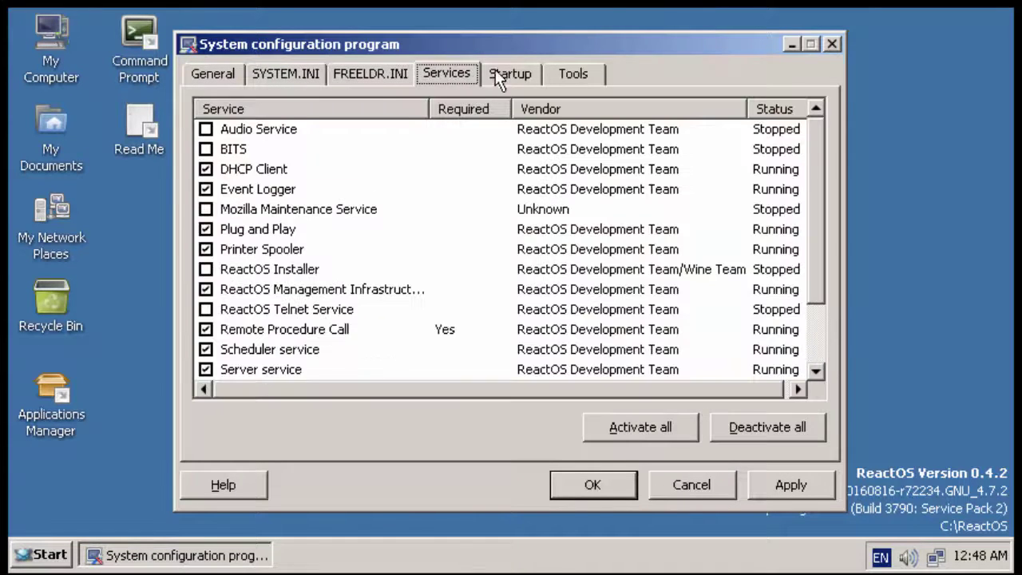
pyautogui.click(518, 72)
pyautogui.click(601, 80)
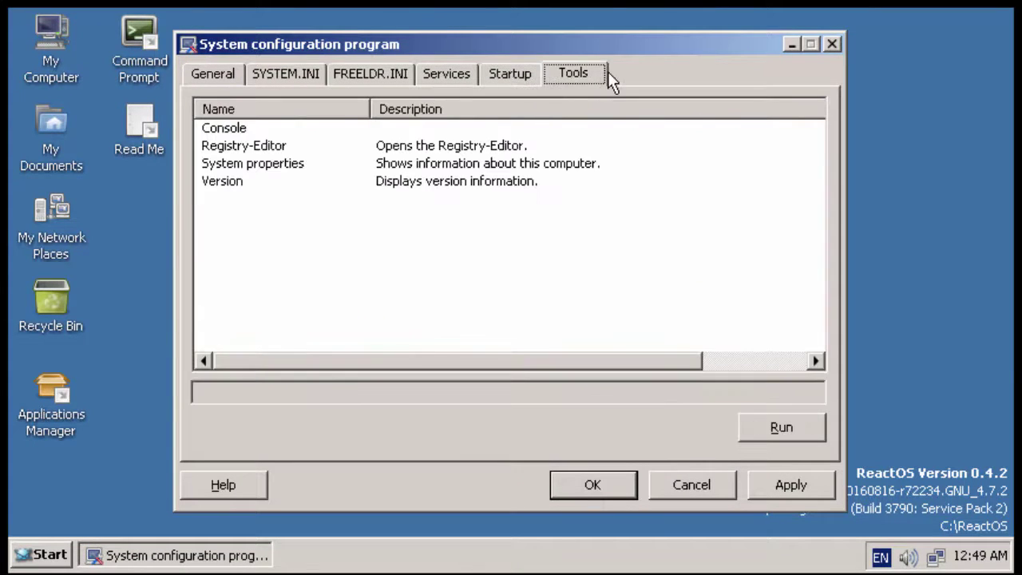
pyautogui.click(831, 44)
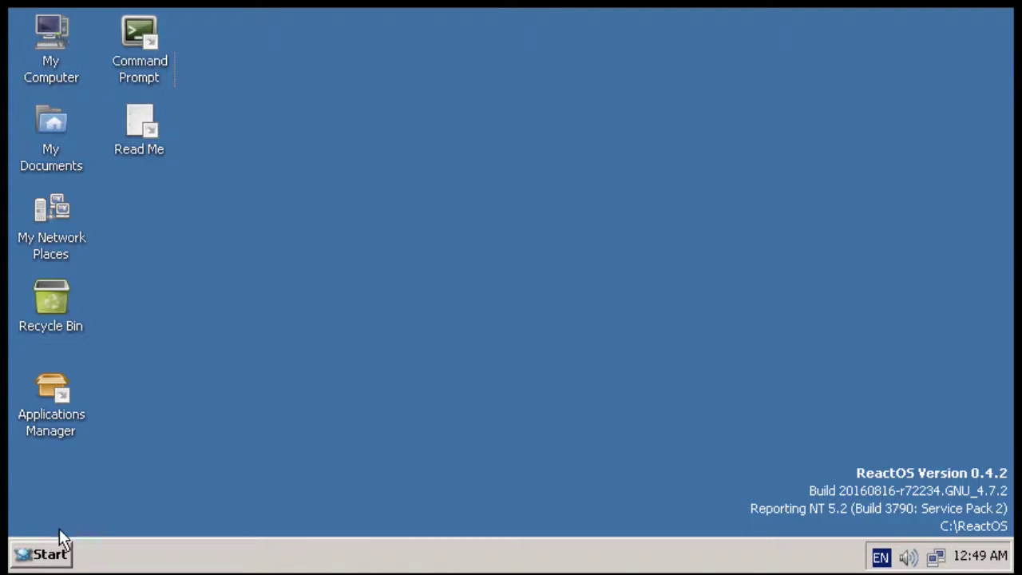
# Open the Device Manager, examine the devices under IDE ATA/ATAPI controllers, and close it.
pyautogui.click(34, 561)
pyautogui.moveTo(178, 299)
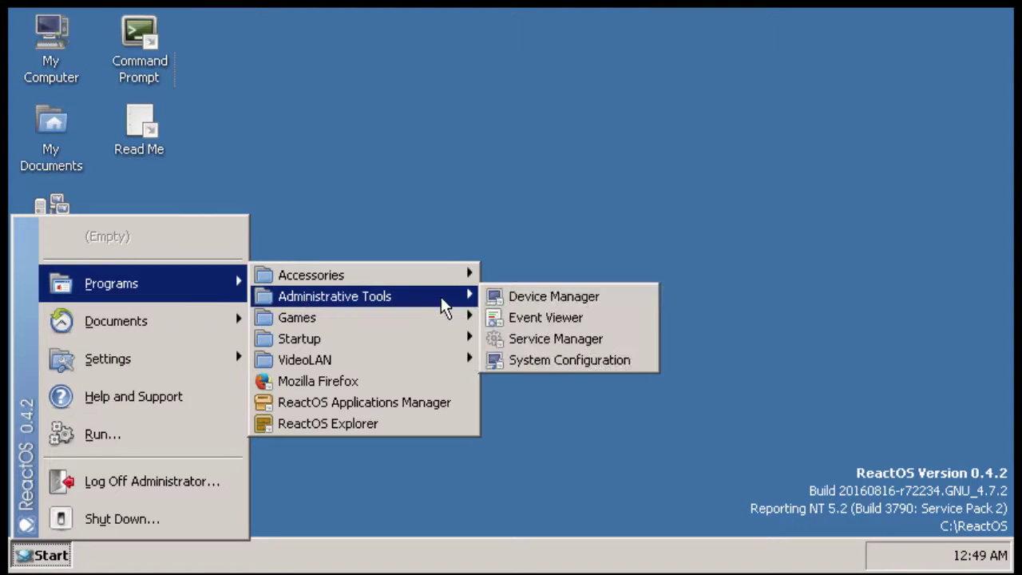
pyautogui.click(544, 302)
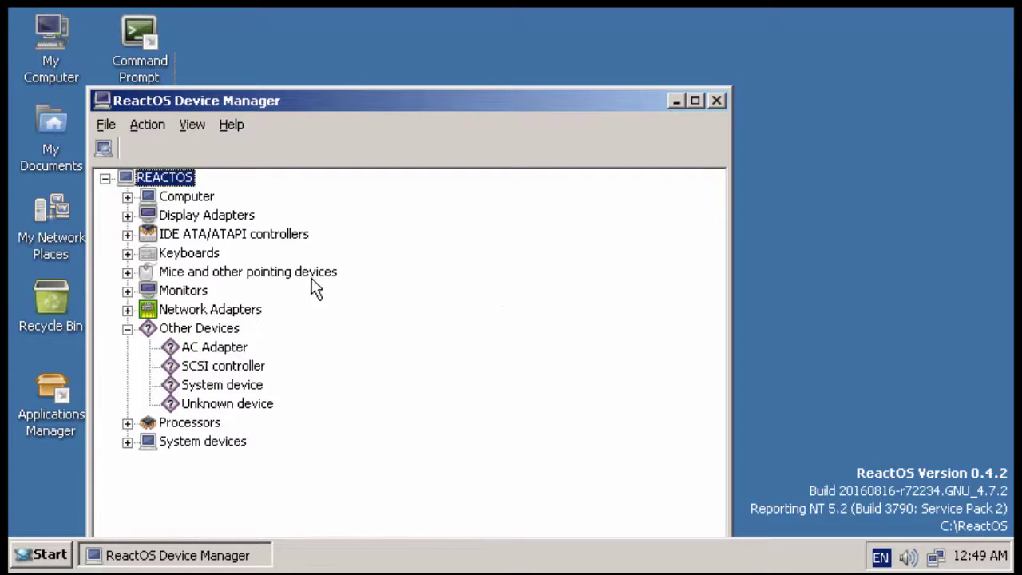
pyautogui.doubleClick(213, 234)
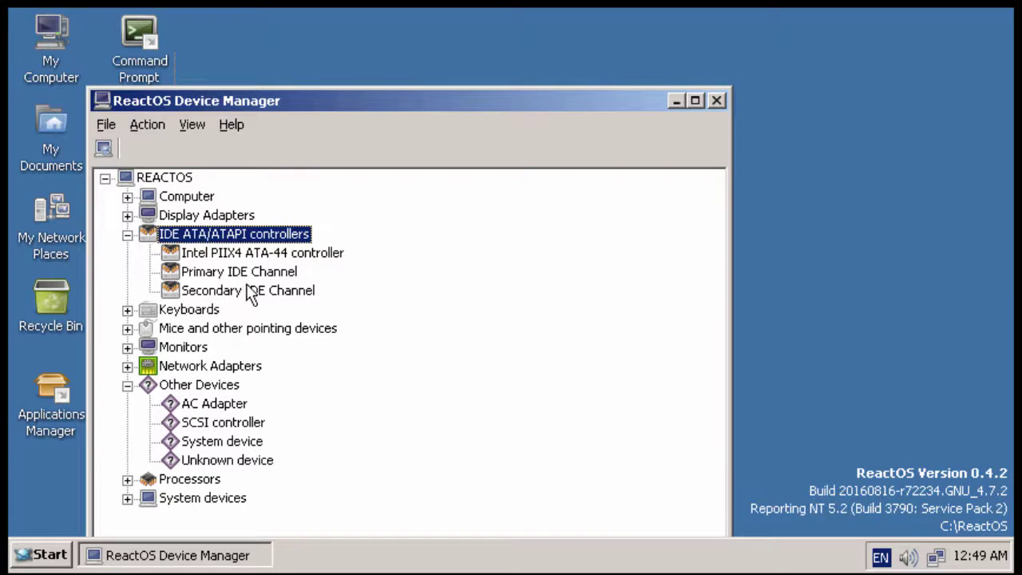
pyautogui.click(717, 100)
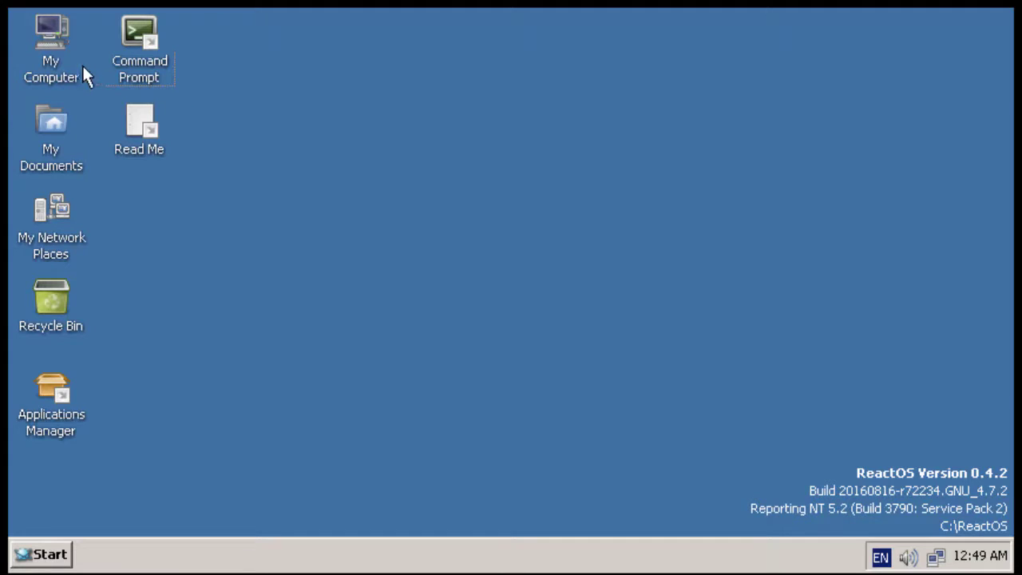
# Browse the contents of Local Disk (C:) from My Computer, and close the window.
pyautogui.doubleClick(54, 62)
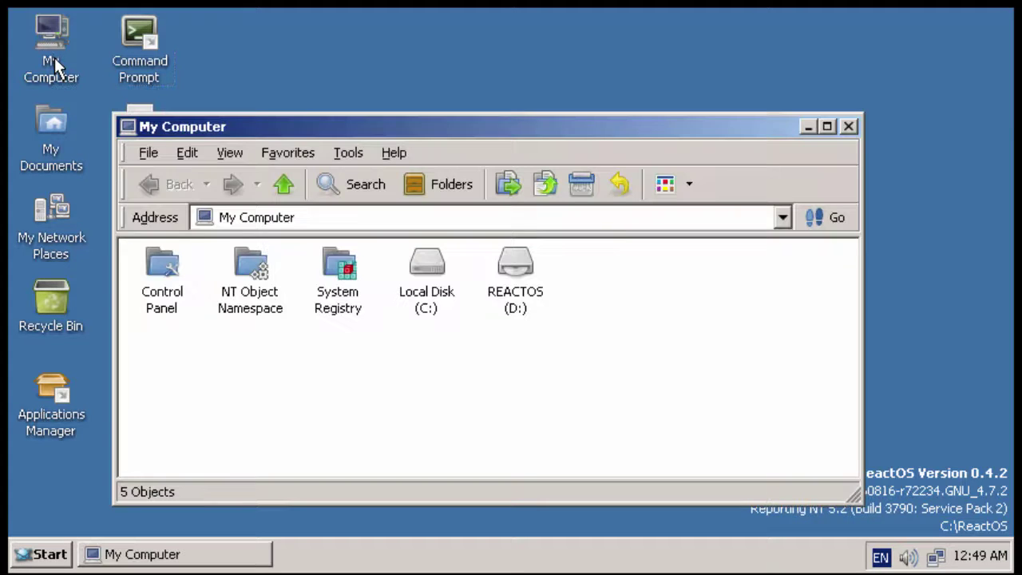
pyautogui.click(431, 278)
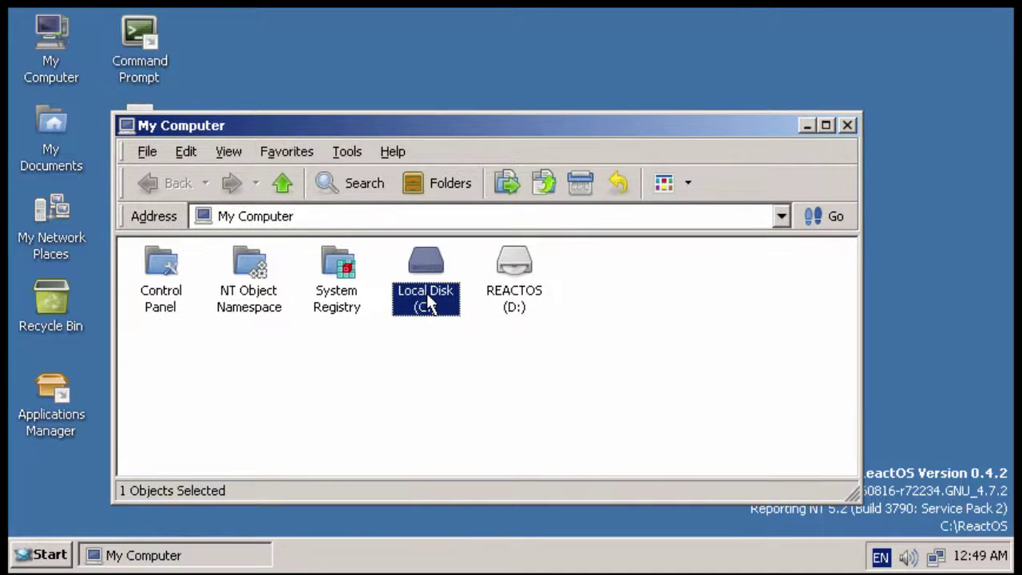
pyautogui.doubleClick(432, 294)
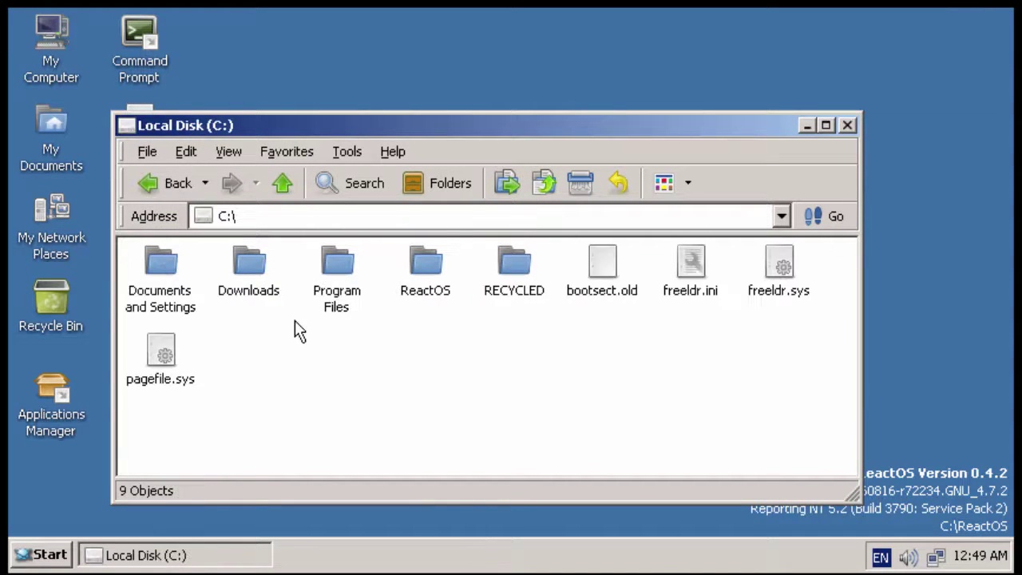
pyautogui.click(848, 126)
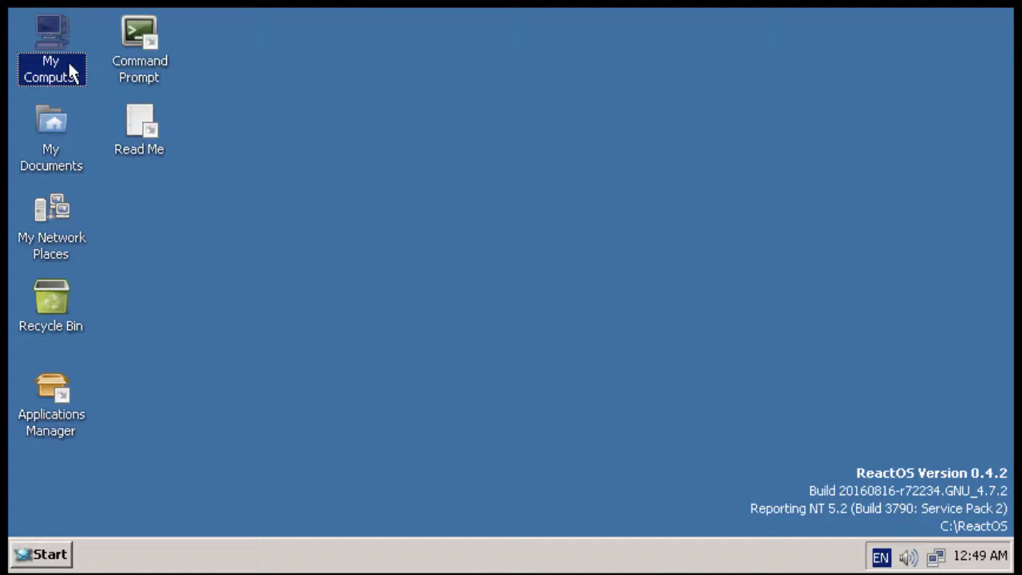
# Open the properties of My Computer, move the dialog higher on the desktop, and view the Computer Name information.
pyautogui.rightClick(44, 47)
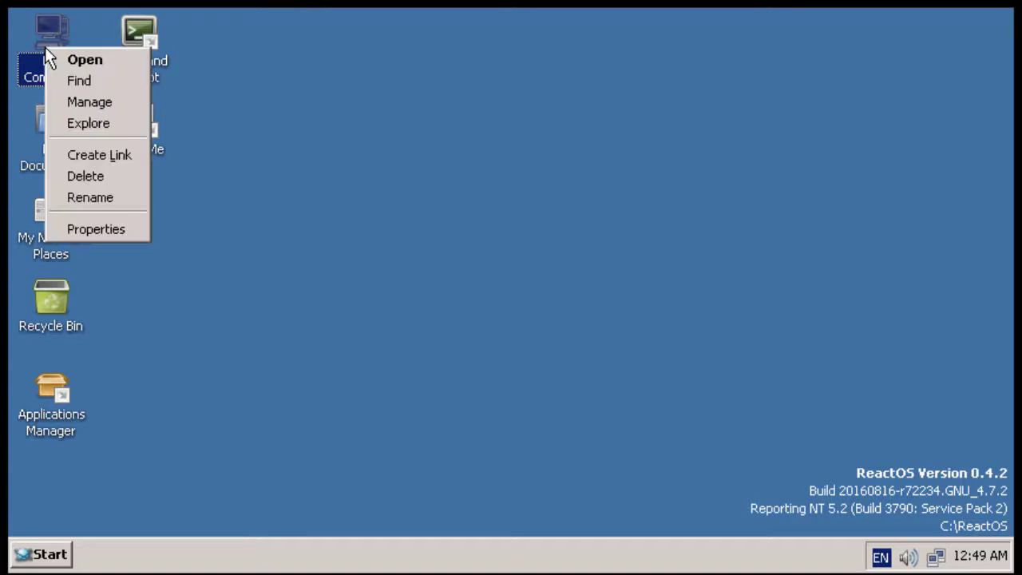
pyautogui.click(93, 230)
pyautogui.moveTo(310, 152); pyautogui.dragTo(314, 31)
pyautogui.click(278, 70)
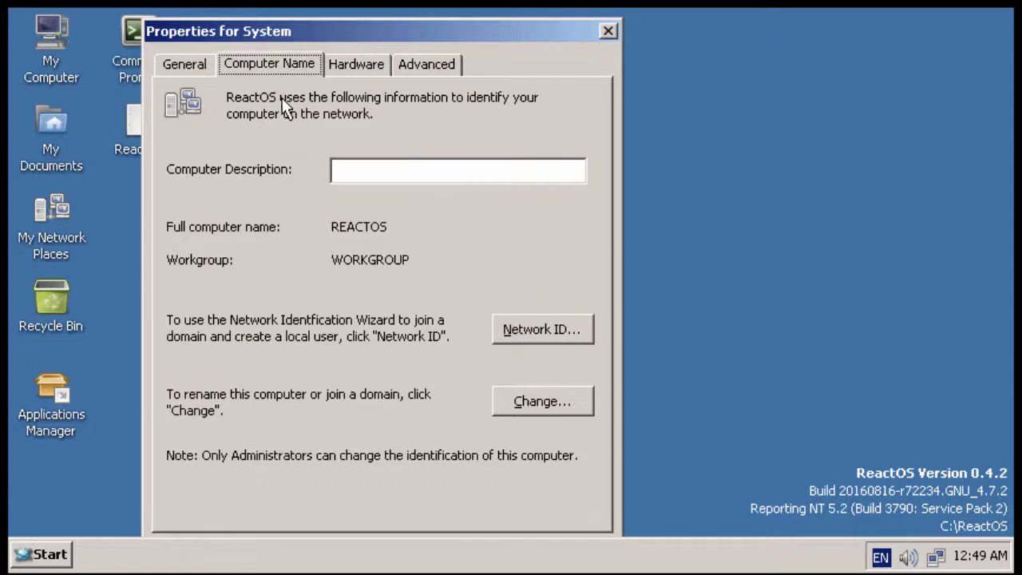
# View the Computer Name Changes dialog, cancel it without changes, and view the Hardware options in the system properties.
pyautogui.click(523, 403)
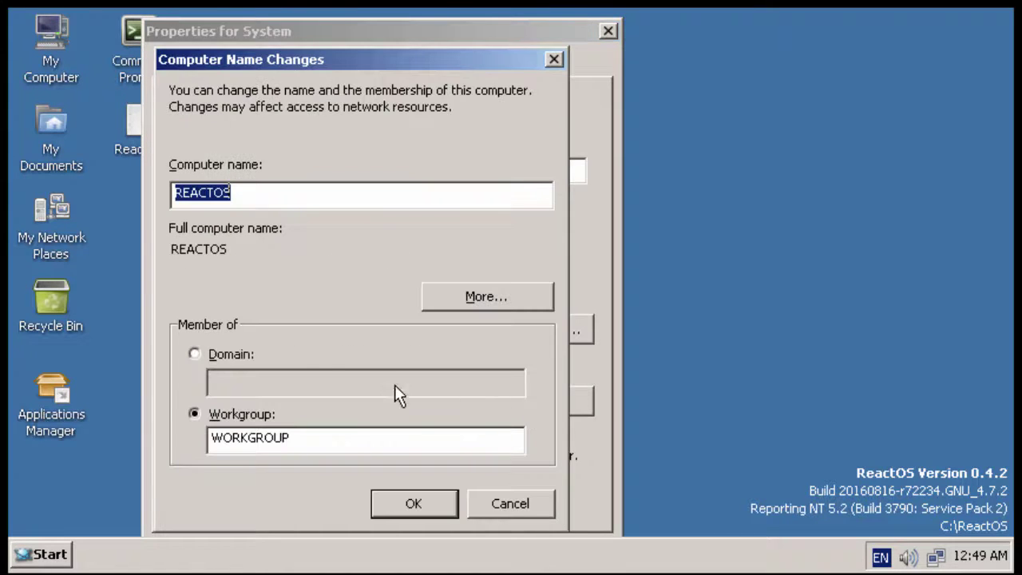
pyautogui.click(507, 509)
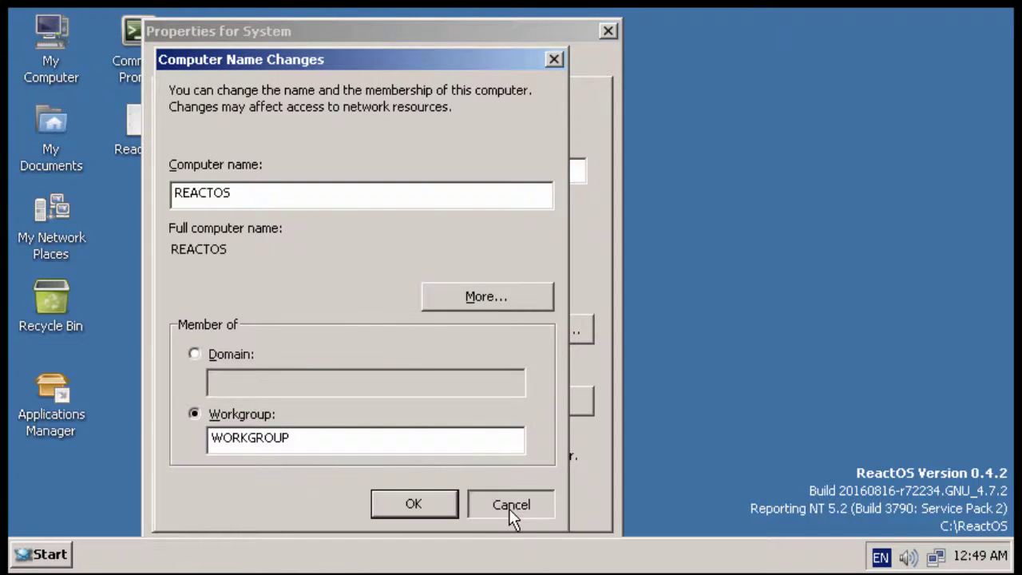
pyautogui.click(348, 68)
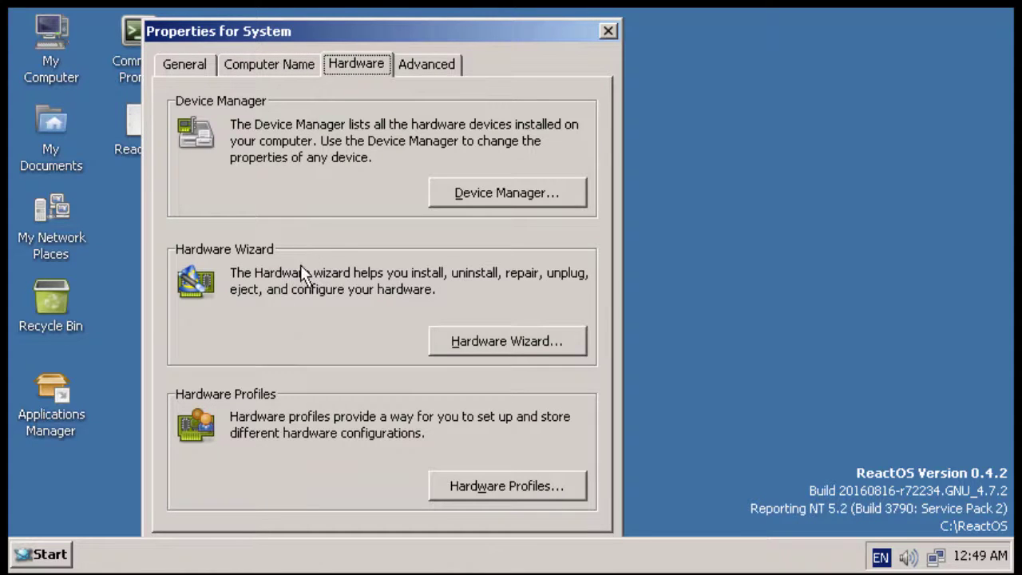
# View the Advanced system options, inspect the Virtual Memory settings under Performance, cancel them, and close the system properties.
pyautogui.click(418, 68)
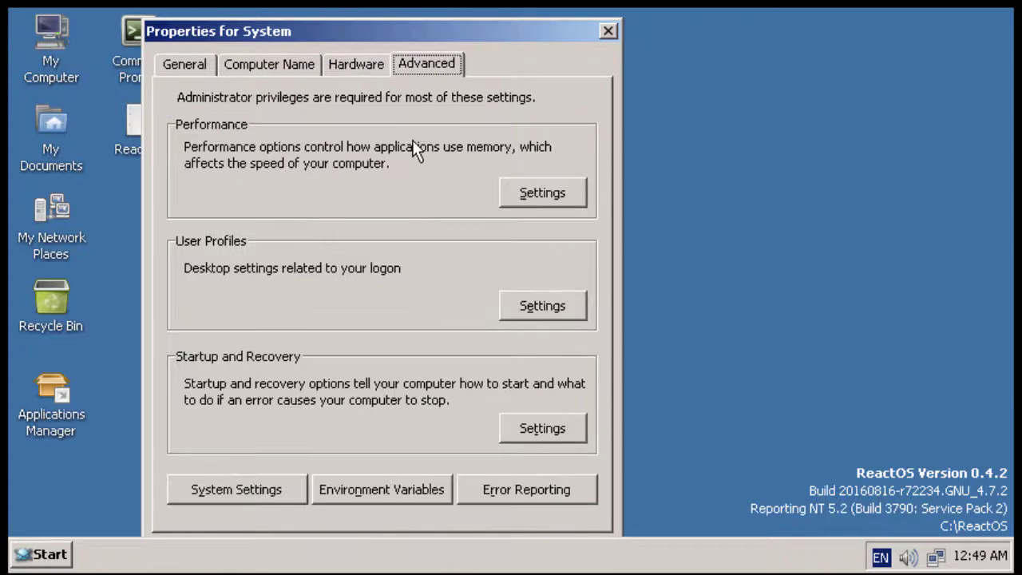
pyautogui.click(533, 200)
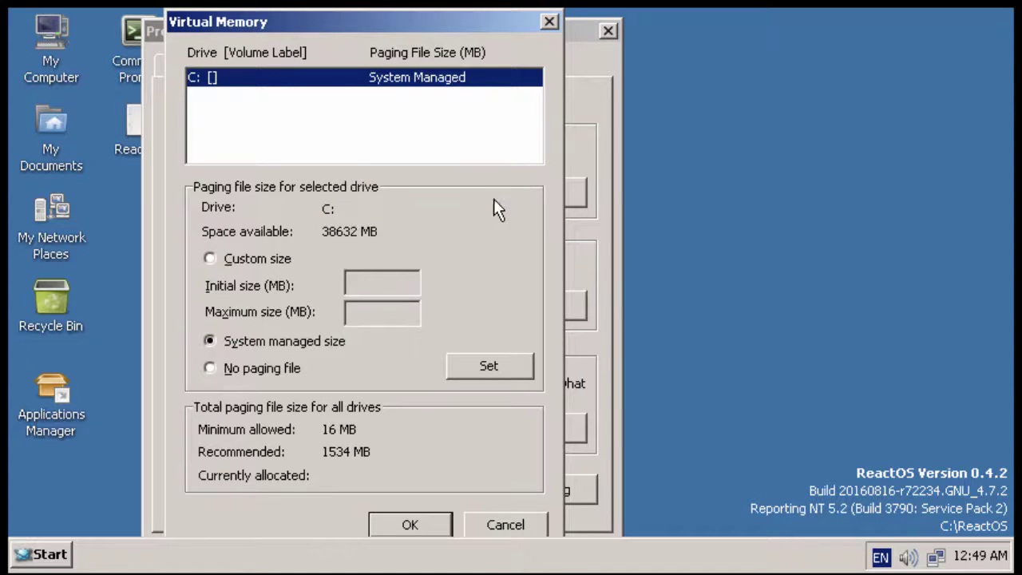
pyautogui.click(501, 529)
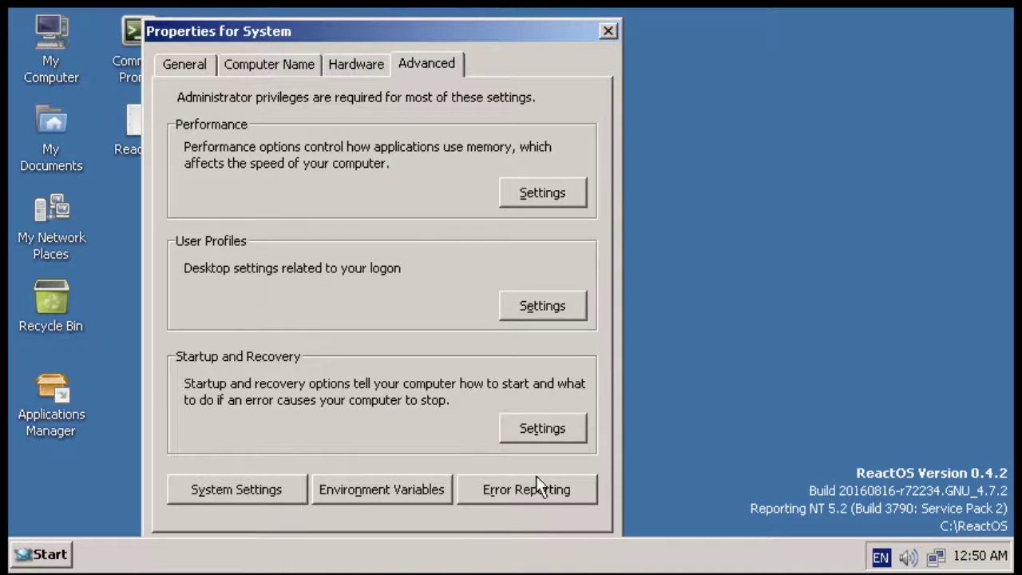
pyautogui.click(608, 32)
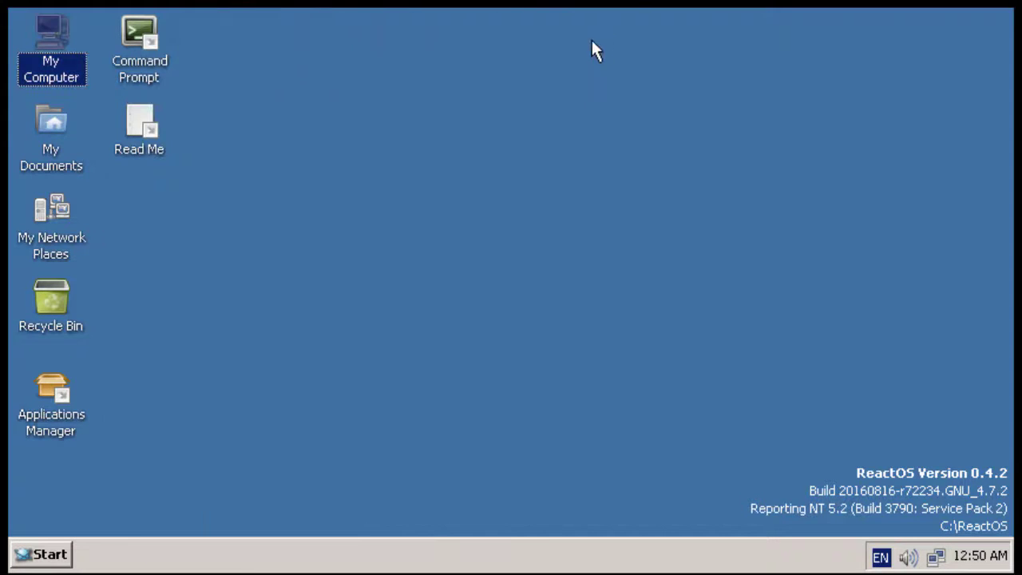
# Open the desktop's display properties, review the Background, Screensaver, Appearance and Settings pages, and close the dialog.
pyautogui.click(356, 96)
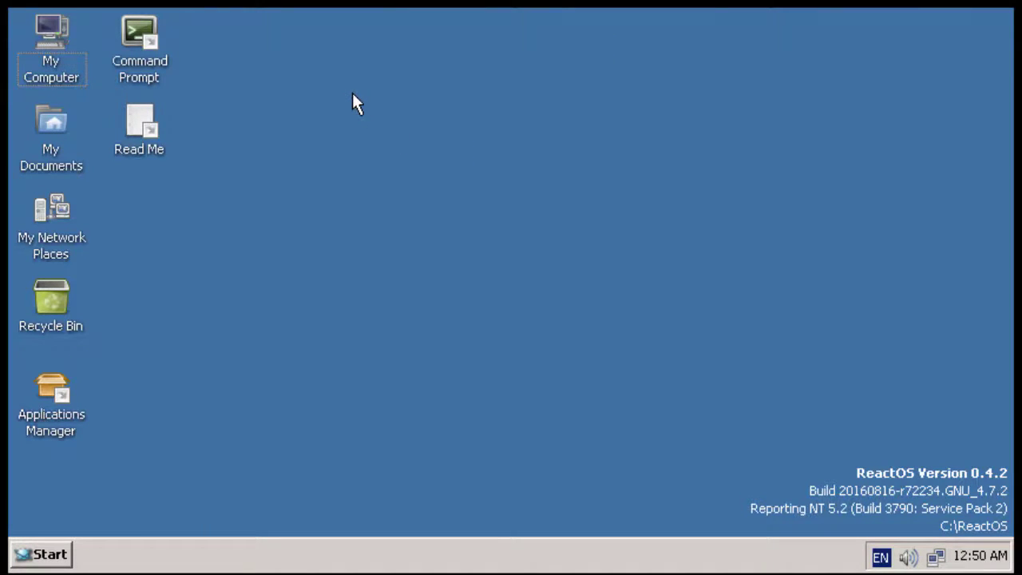
pyautogui.rightClick(353, 93)
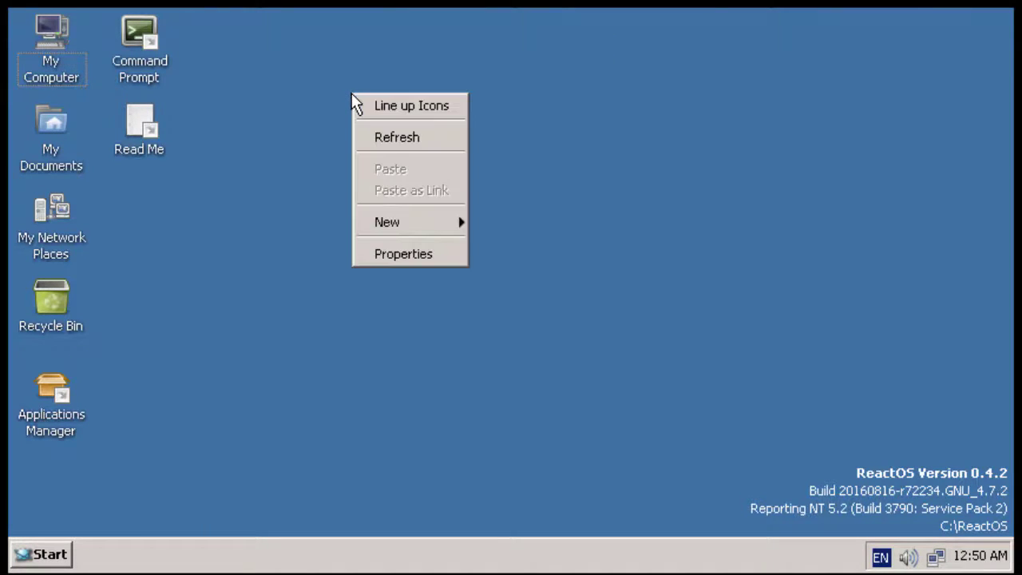
pyautogui.click(404, 254)
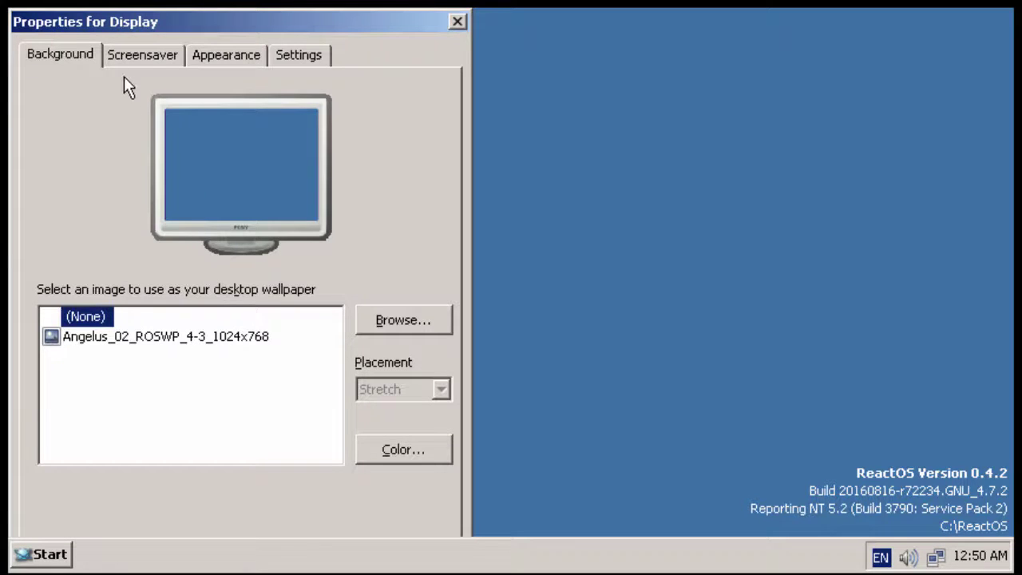
pyautogui.click(136, 55)
pyautogui.click(217, 53)
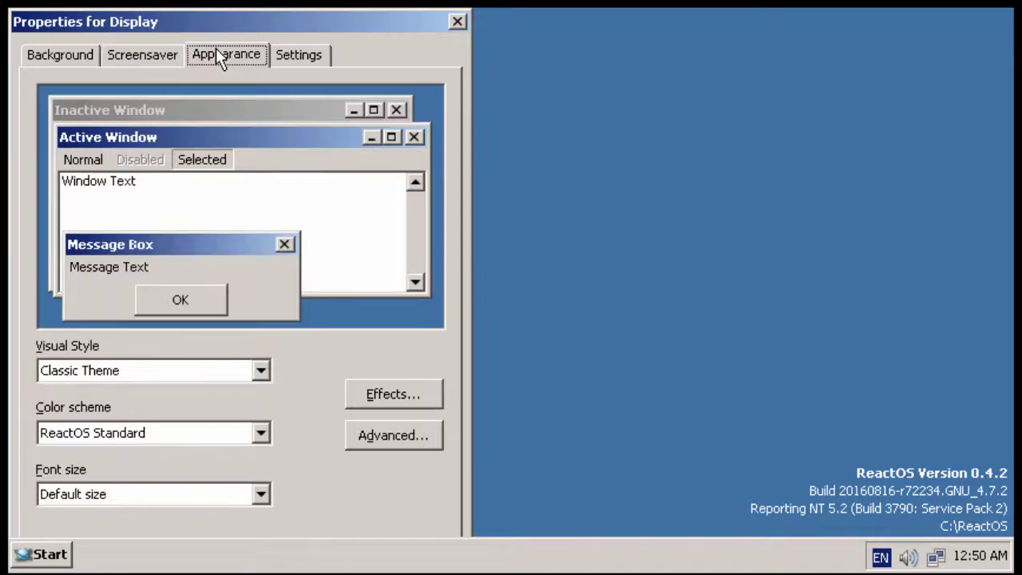
pyautogui.click(314, 58)
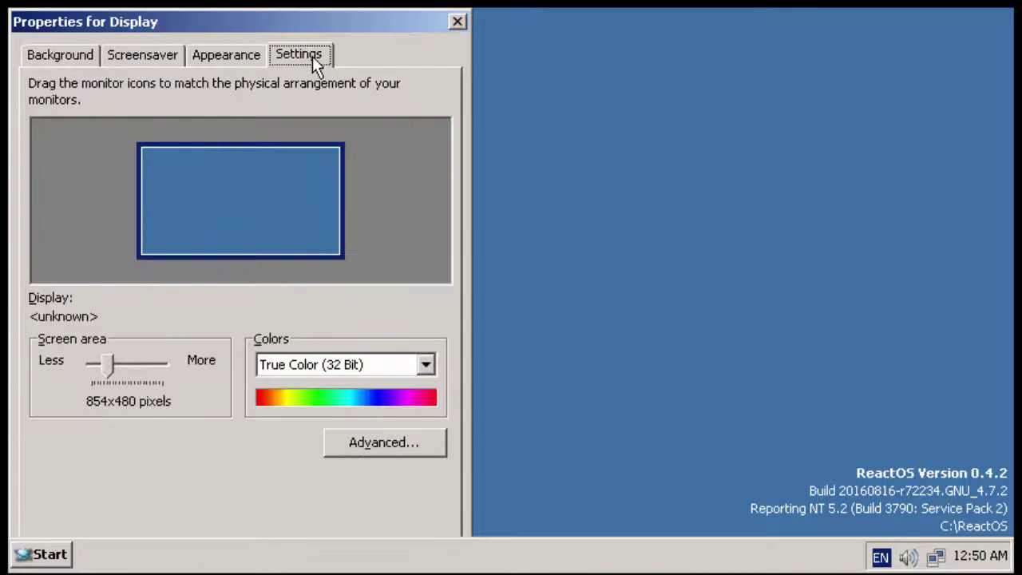
pyautogui.click(459, 22)
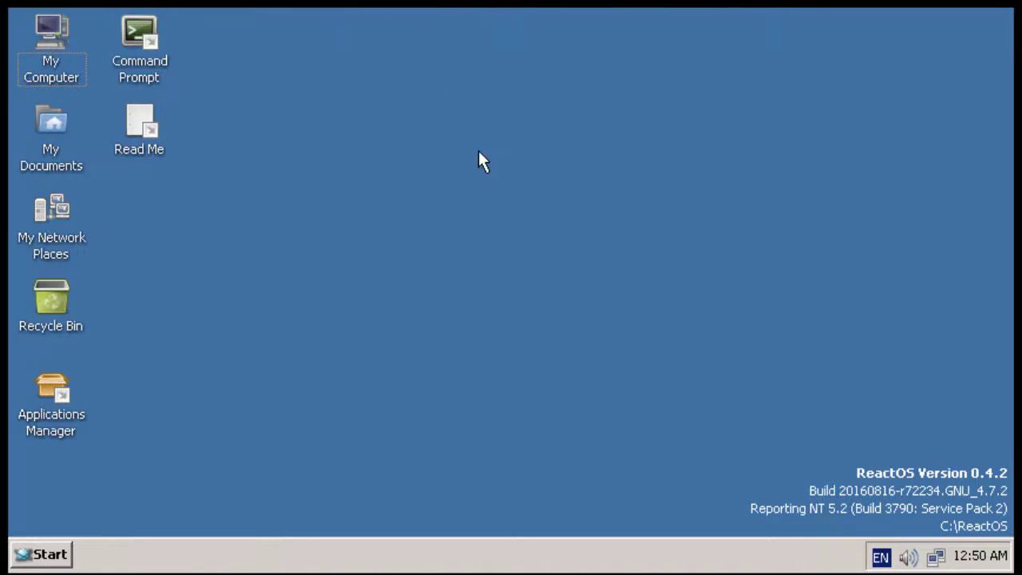
# Open the Shut Down ReactOS dialog and show the available choices for what the computer should do.
pyautogui.click(37, 556)
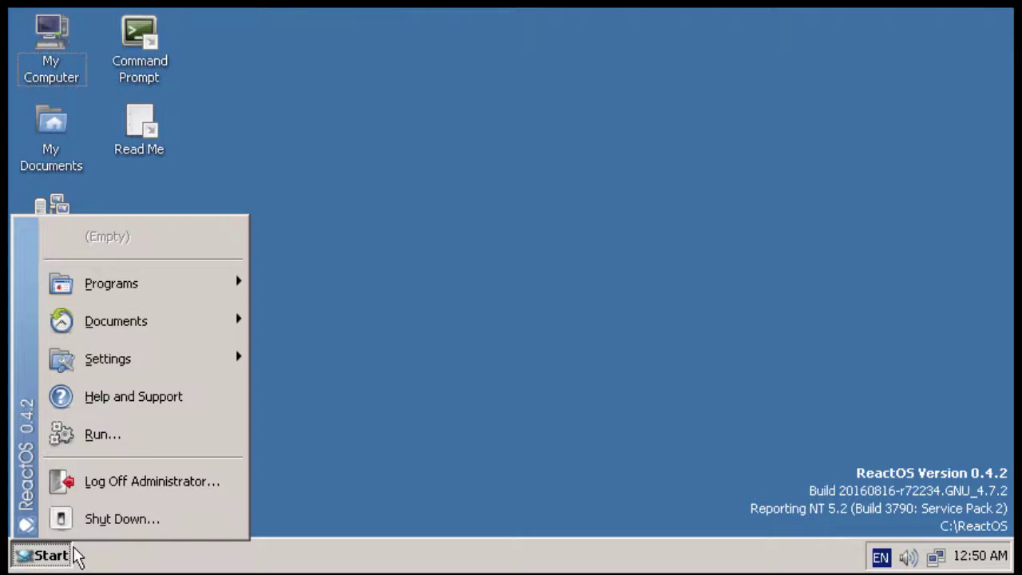
pyautogui.click(140, 528)
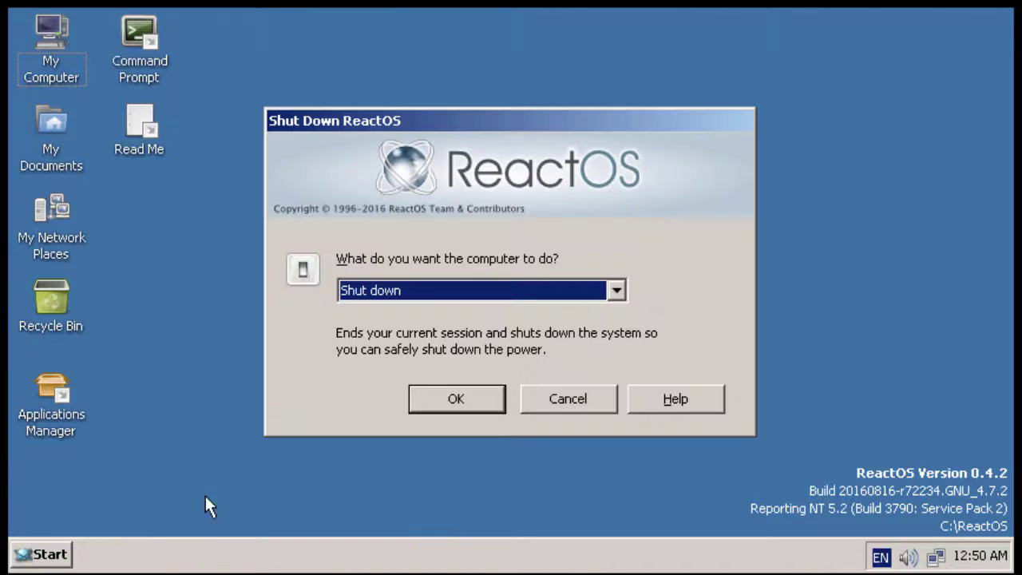
pyautogui.click(461, 289)
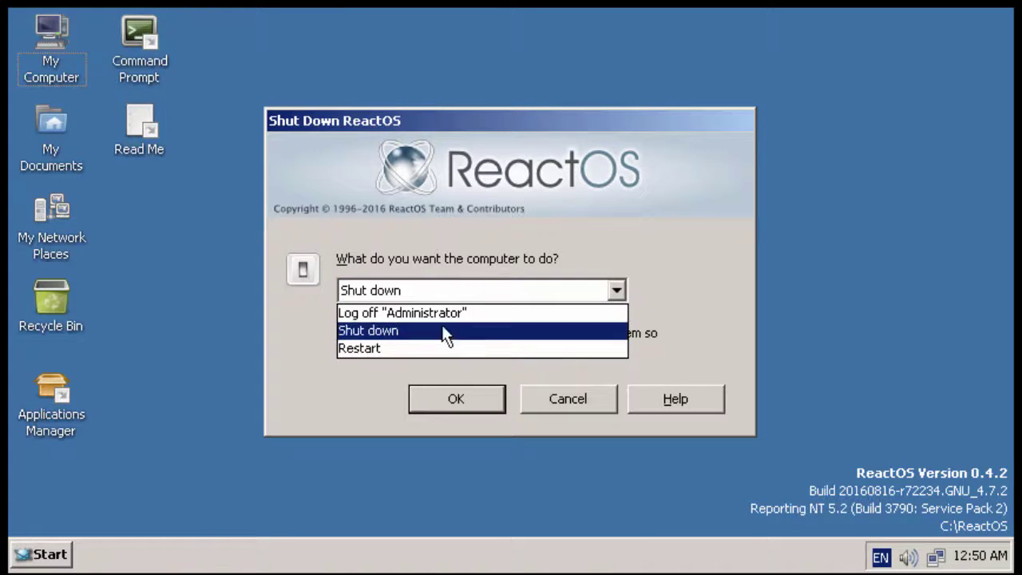